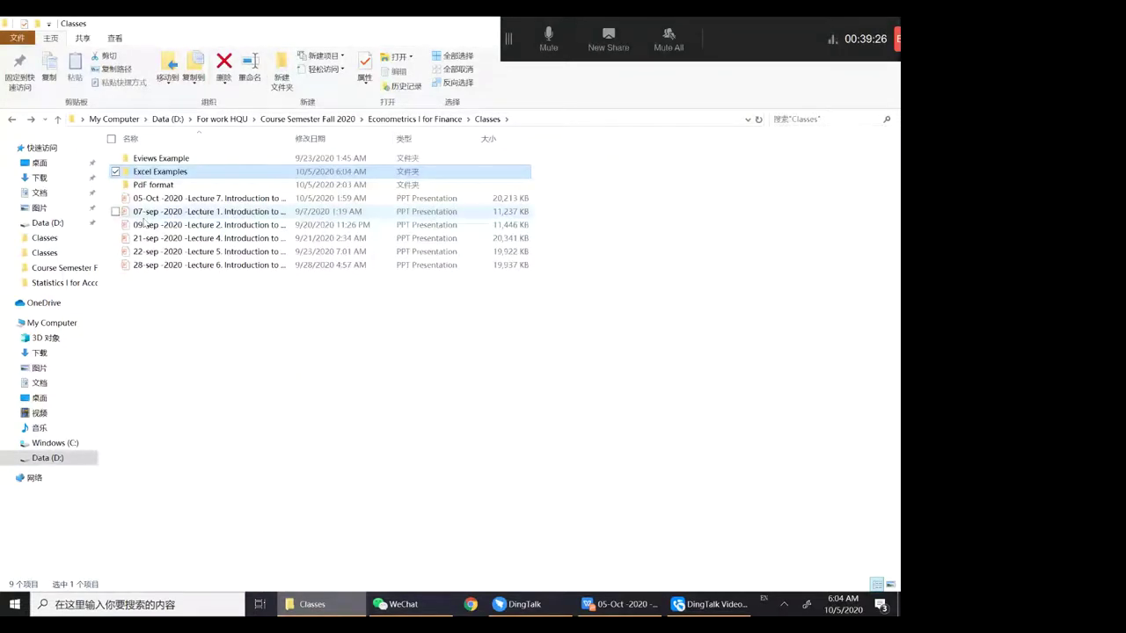
Open the Portfolio workbook from the Excel Examples folder in Econometrics II for Finance's Classes folder.
double_click(175, 187)
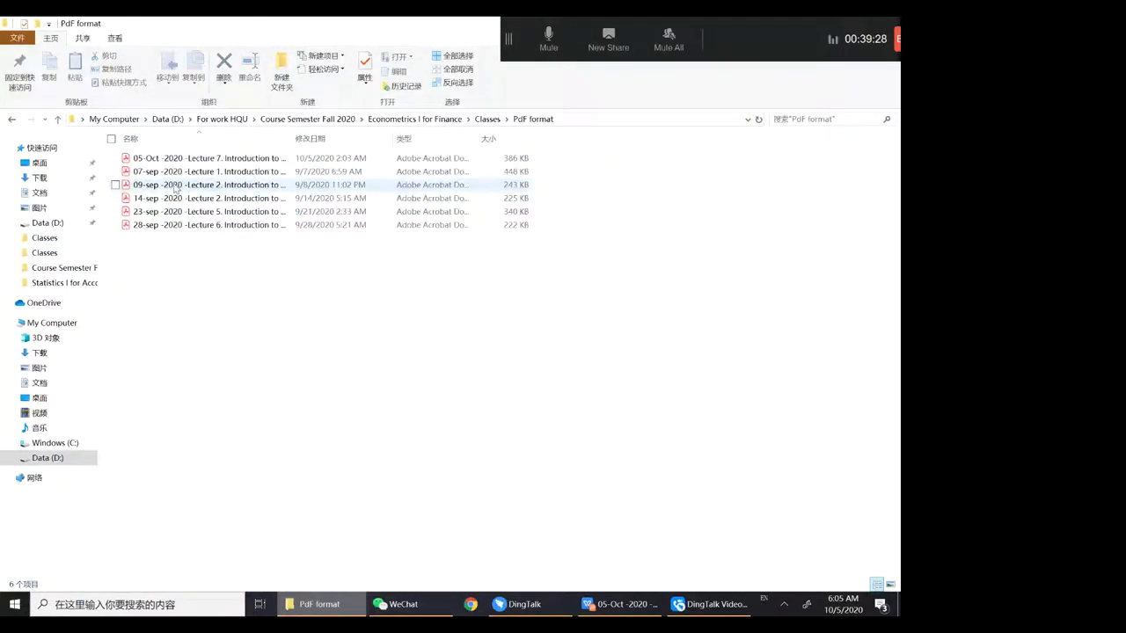
key("BackSpace")
key("BackSpace")
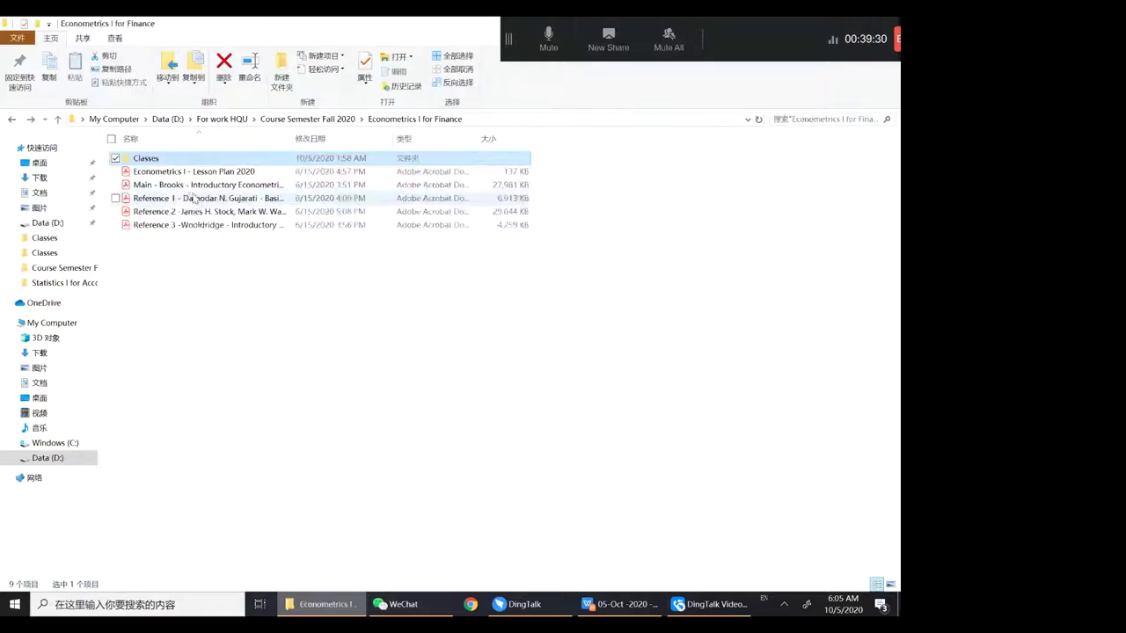
key("BackSpace")
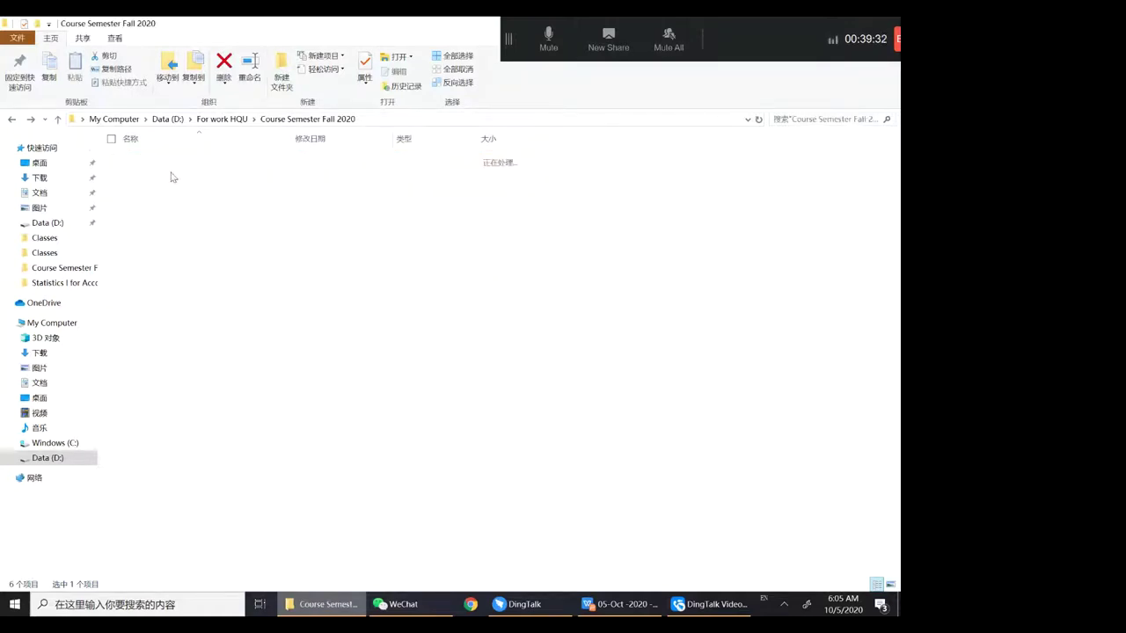
key("Down")
key("Return")
double_click(160, 161)
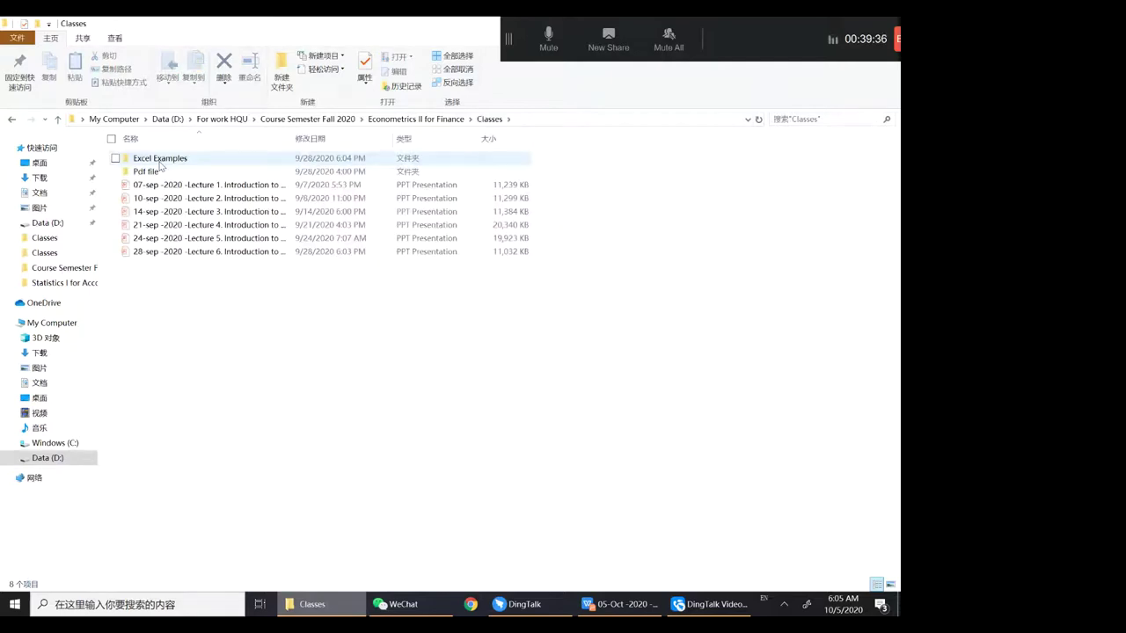
double_click(160, 161)
double_click(149, 171)
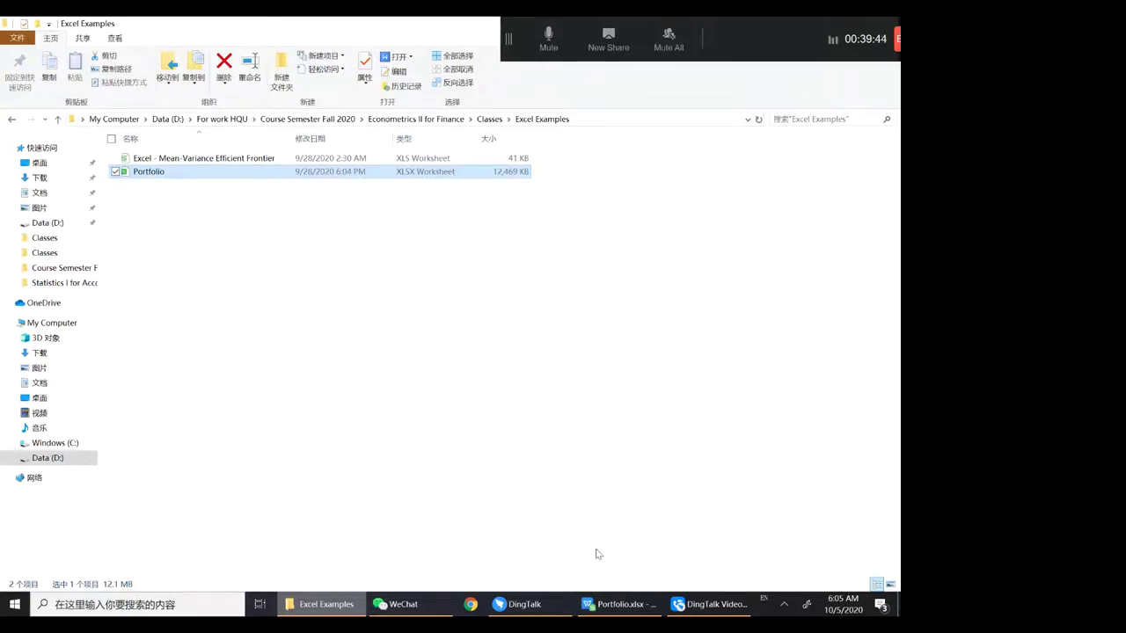
left_click(620, 605)
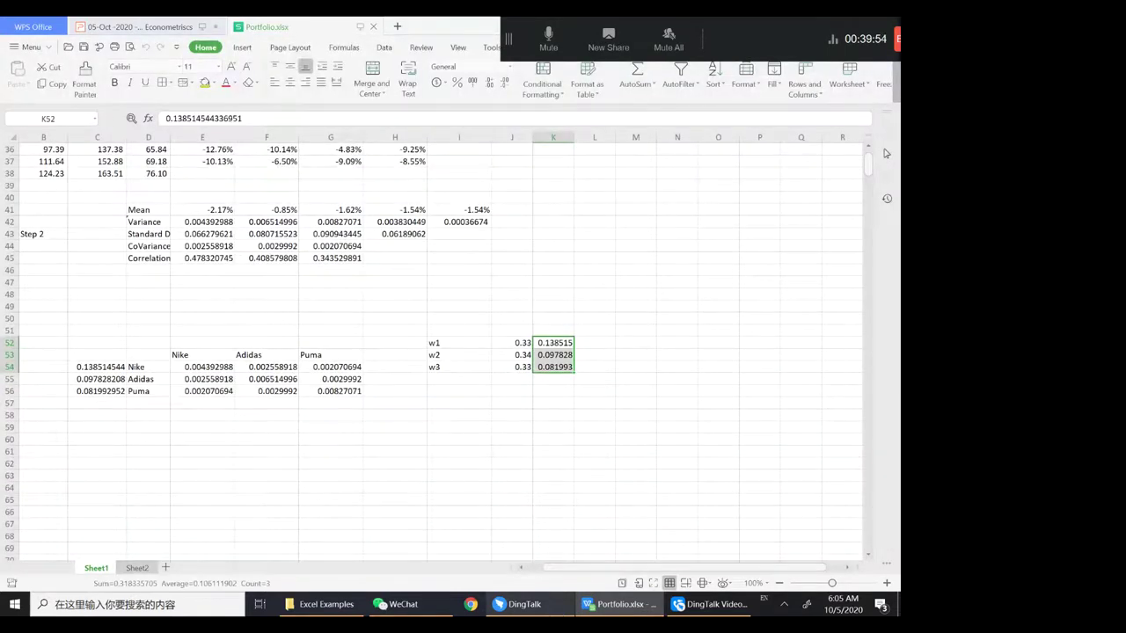
Add a new sheet to the Portfolio workbook and fill F6:K6 with the series 1 to 6.
left_click(138, 568)
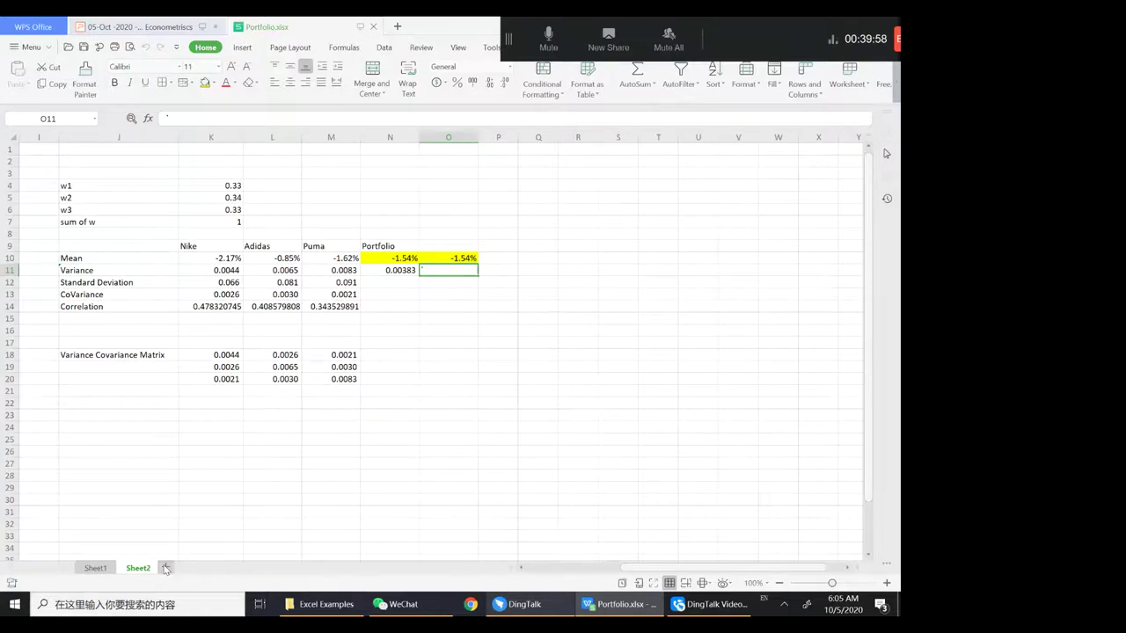
left_click(165, 567)
left_click(242, 210)
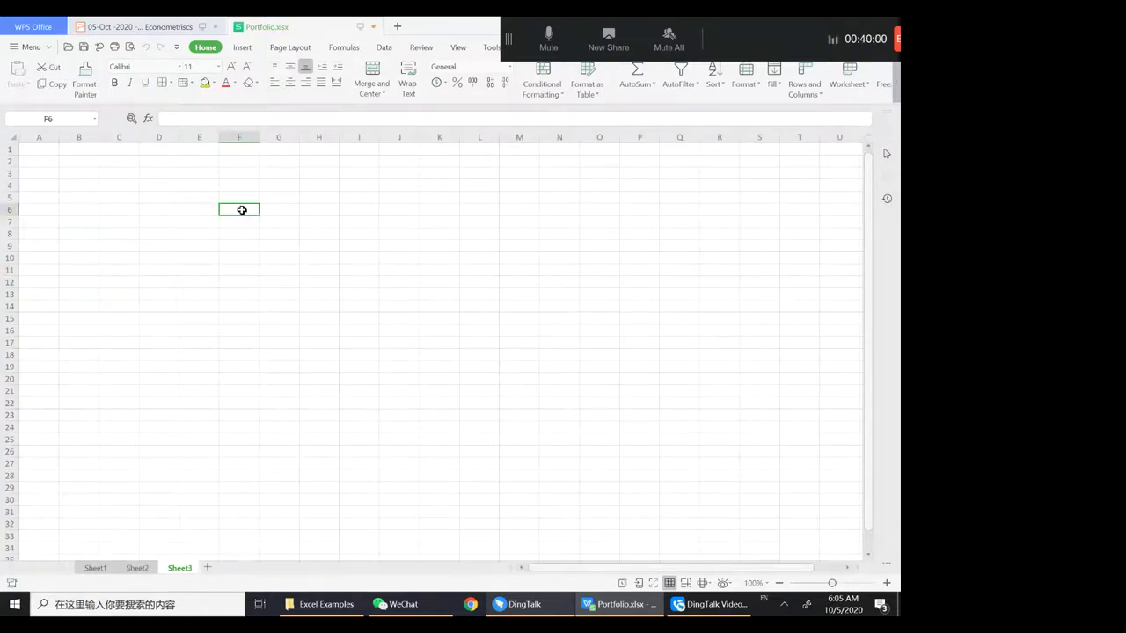
type("1")
key("Tab")
type("2")
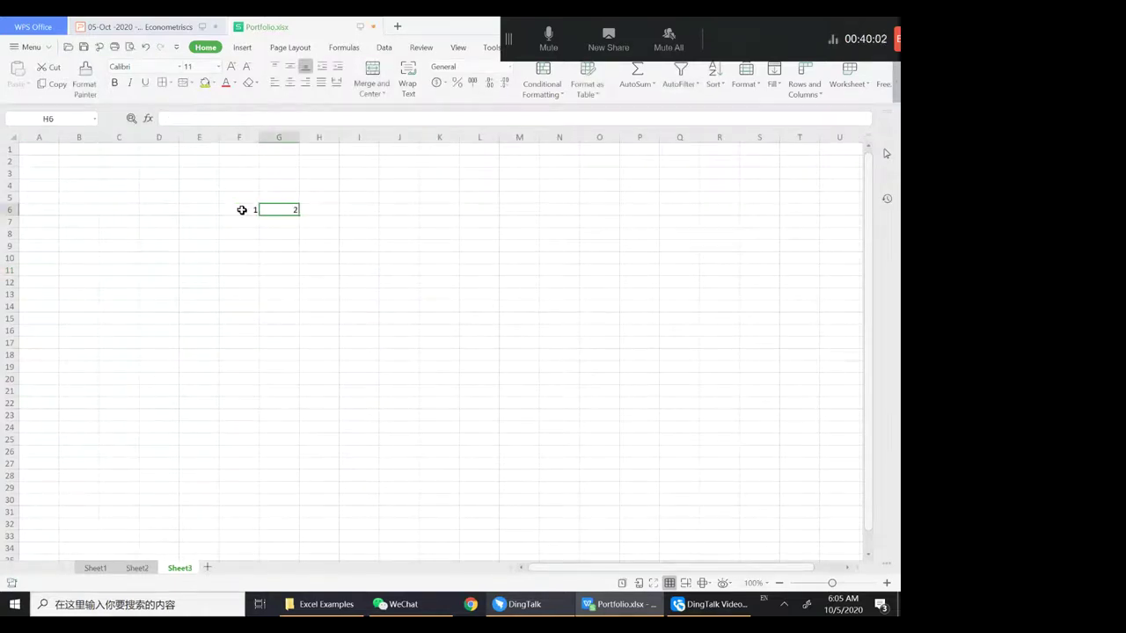
left_click(242, 211)
key("shift+Right")
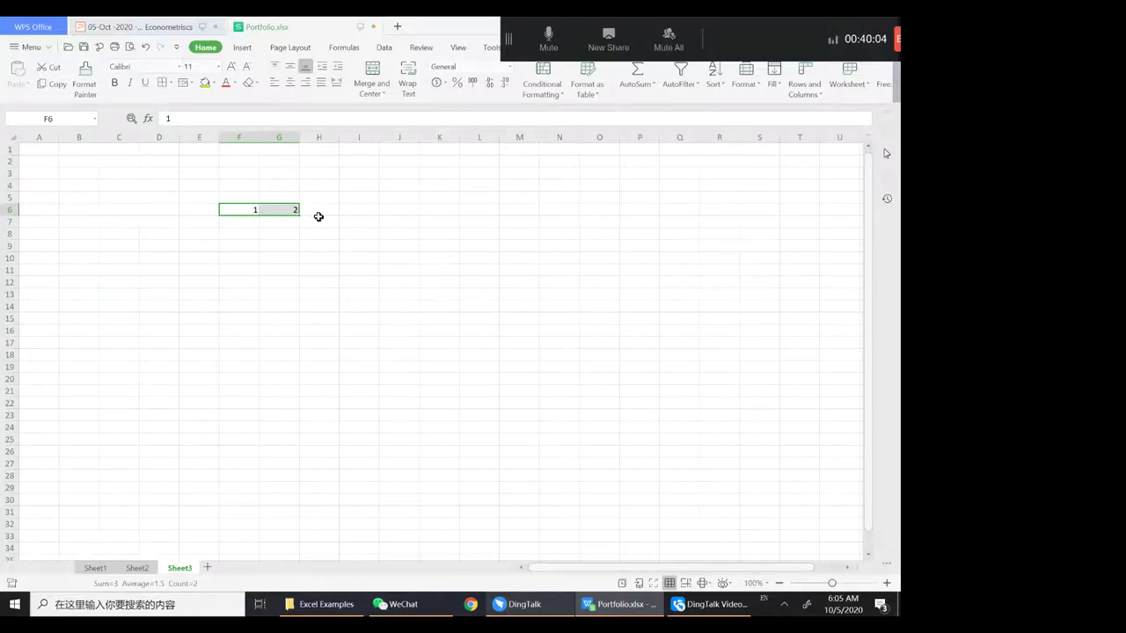
left_click_drag(299, 216, 444, 220)
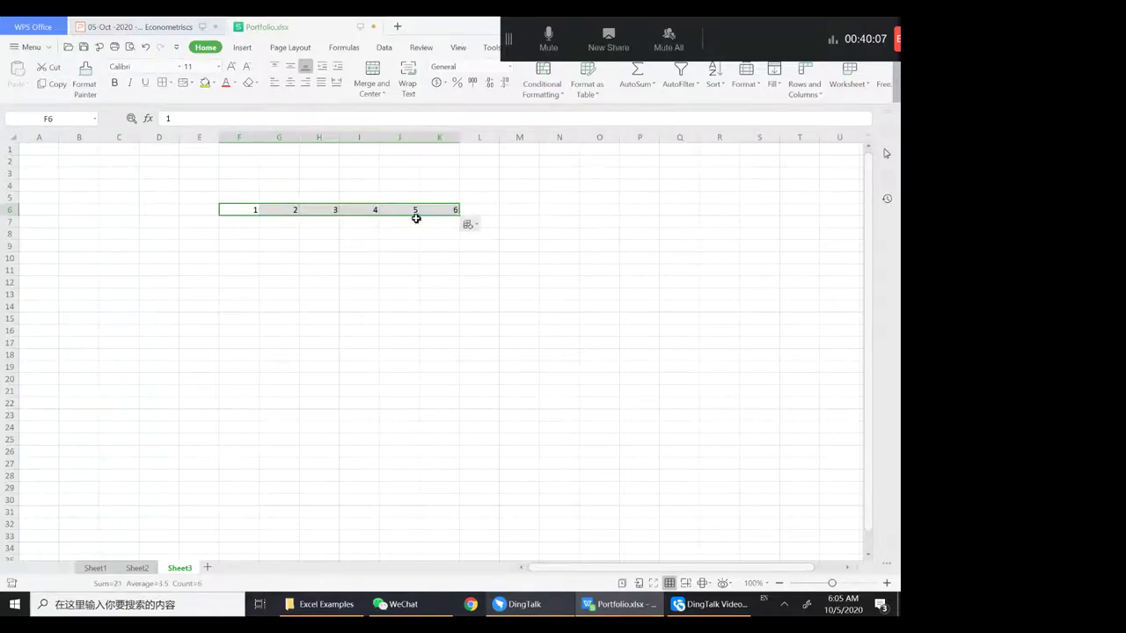
Enter 1 in E7, merge and center E7:E8, and extend the merged two-row series down to 6 in E17:E18.
left_click(214, 221)
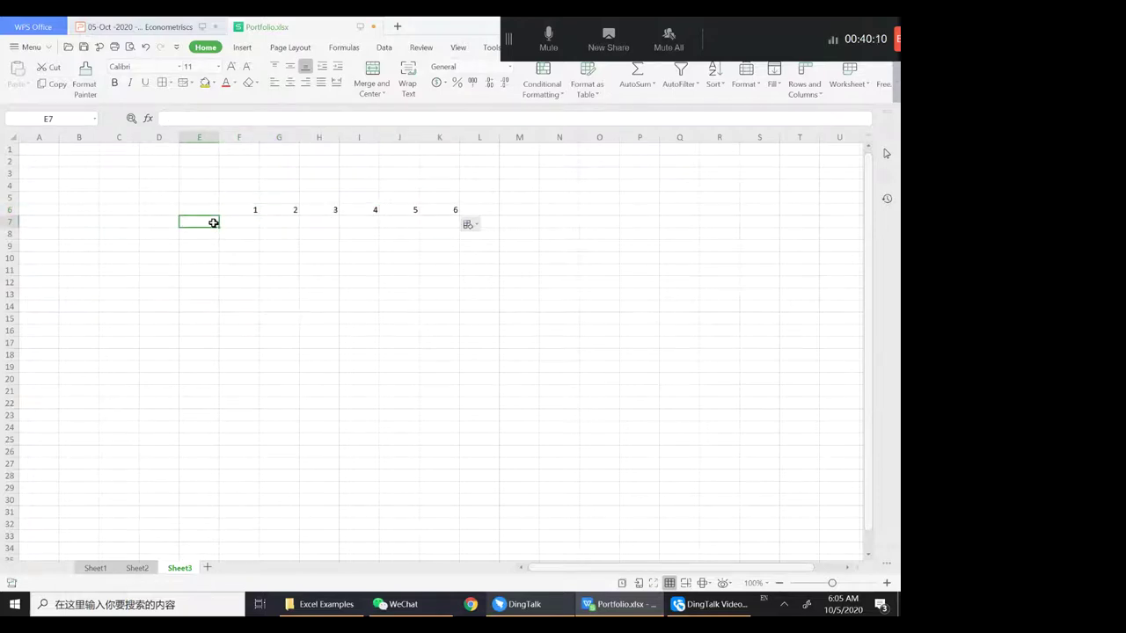
type("1")
left_click_drag(214, 223, 213, 223)
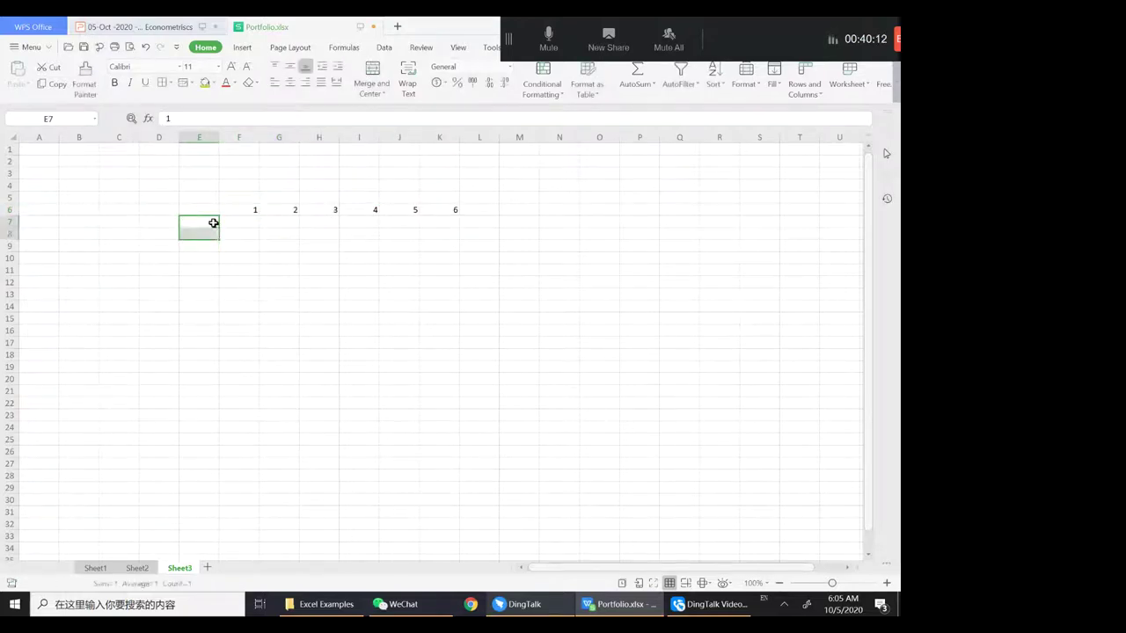
left_click(371, 74)
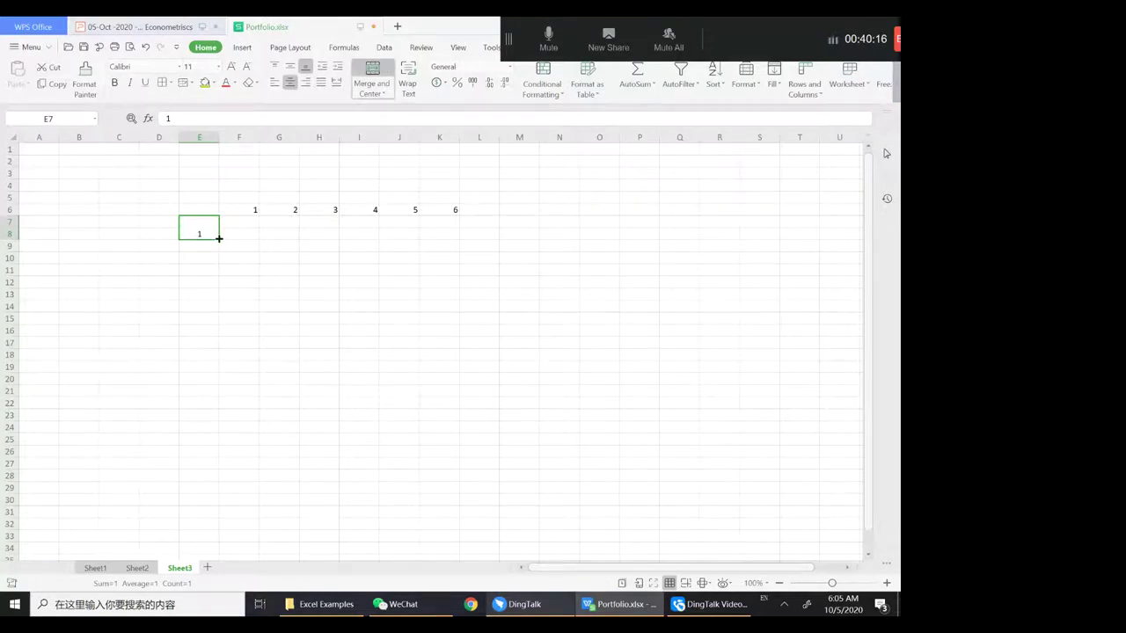
left_click_drag(219, 238, 212, 357)
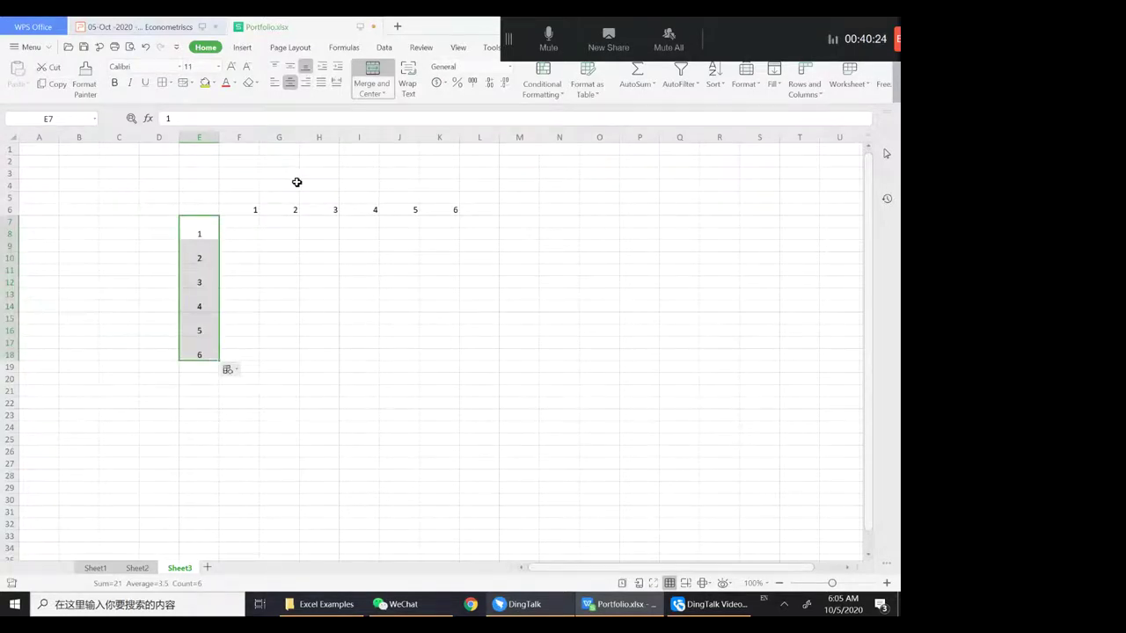
Center the contents of the table range E6:K19 both vertically and horizontally.
key("Up")
key("shift+Down")
key("shift+Down")
key("shift+Down")
key("shift+Down")
key("shift+Down")
key("shift+Down")
key("shift+Down")
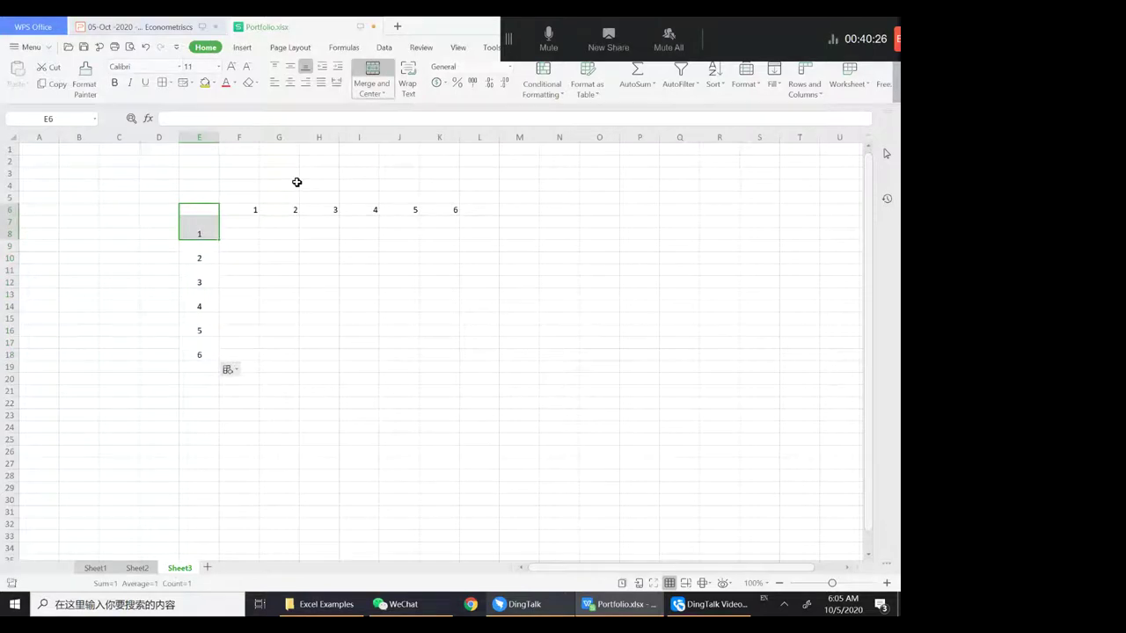
key("shift+Right")
key("shift+Right")
key("shift+Right")
key("shift+Right")
key("shift+Right")
key("shift+Right")
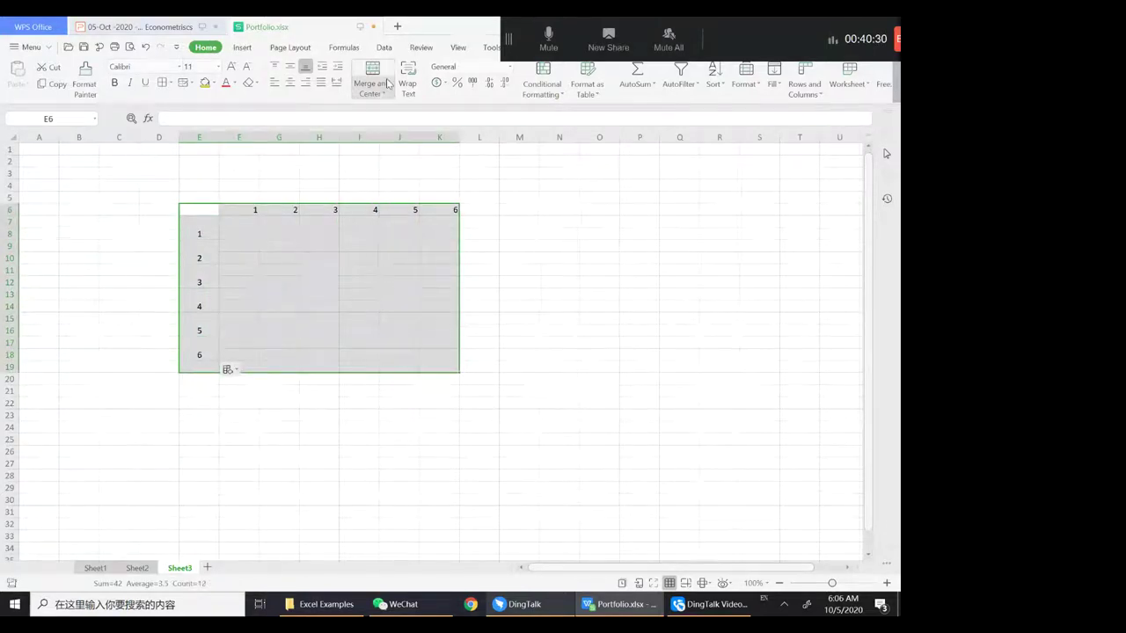
left_click(290, 66)
left_click(290, 82)
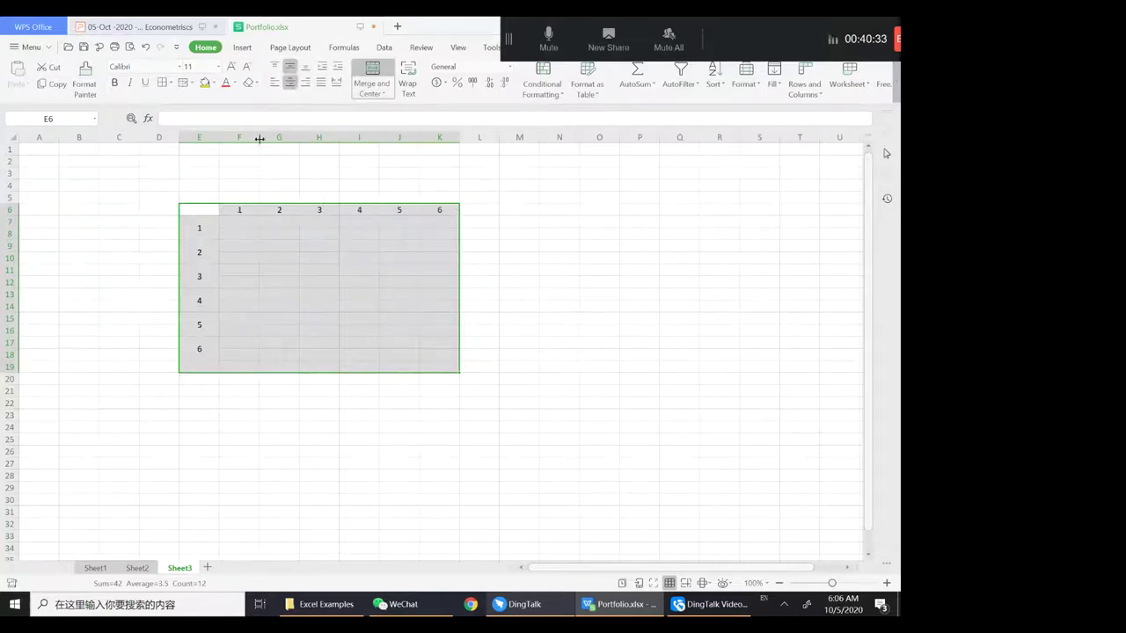
Enter the outcome pair (1,1) in F7 and extend the series across to (1,6) in K7.
left_click(251, 222)
type("(")
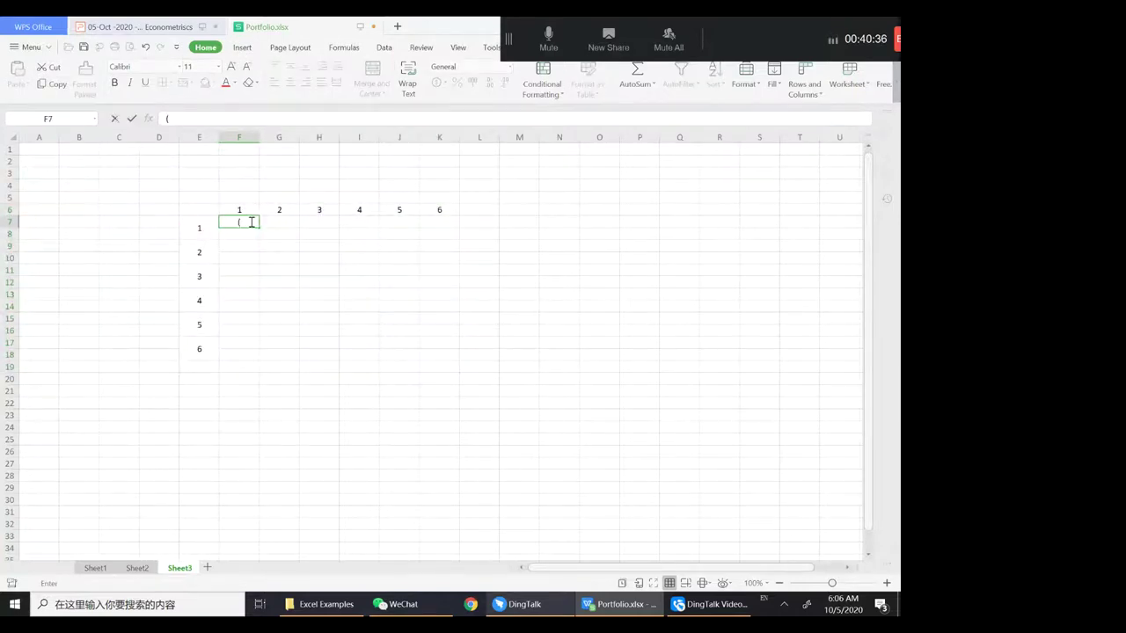
type("1,1)")
left_click(316, 239)
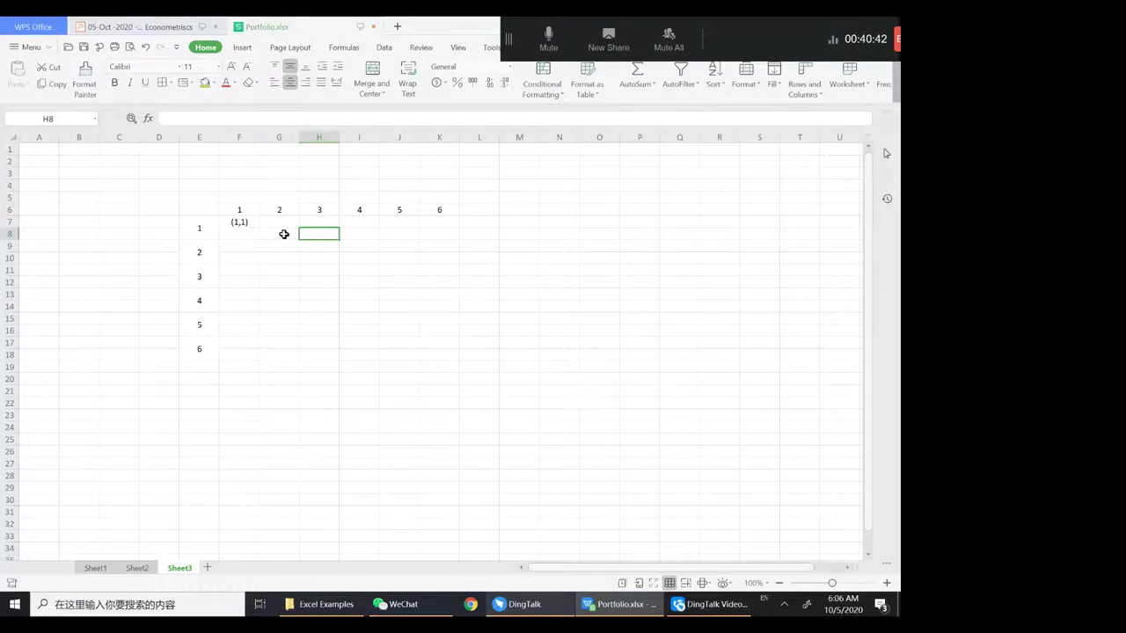
left_click(254, 223)
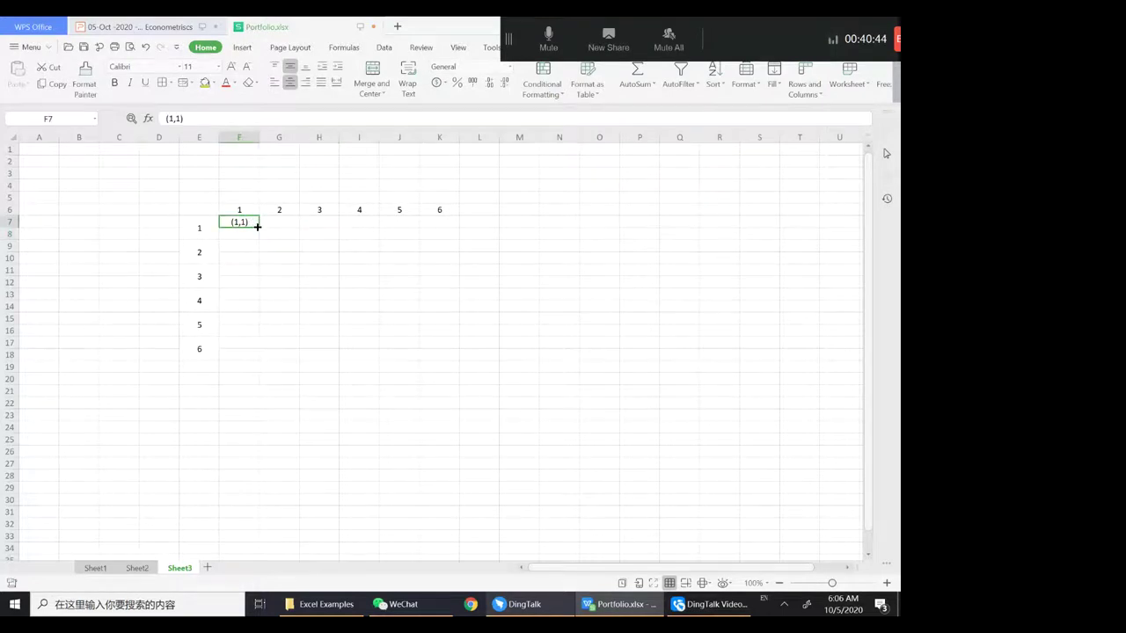
left_click_drag(258, 227, 443, 243)
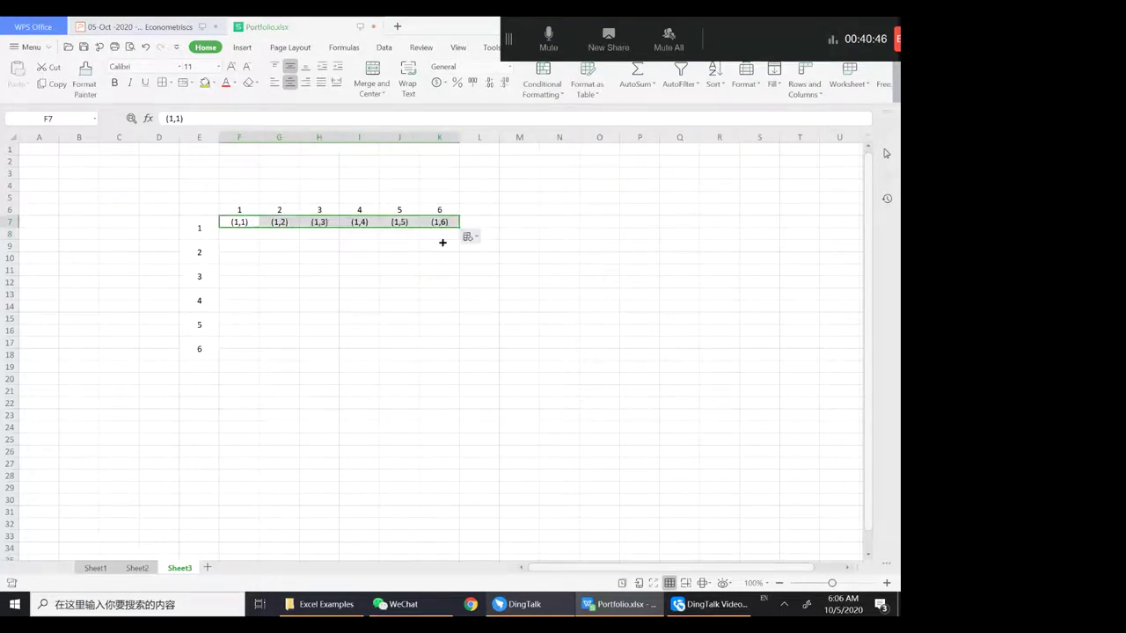
Enter the sums 2 and 3 in F8:G8 and extend the series across to 7 in K8.
left_click(237, 255)
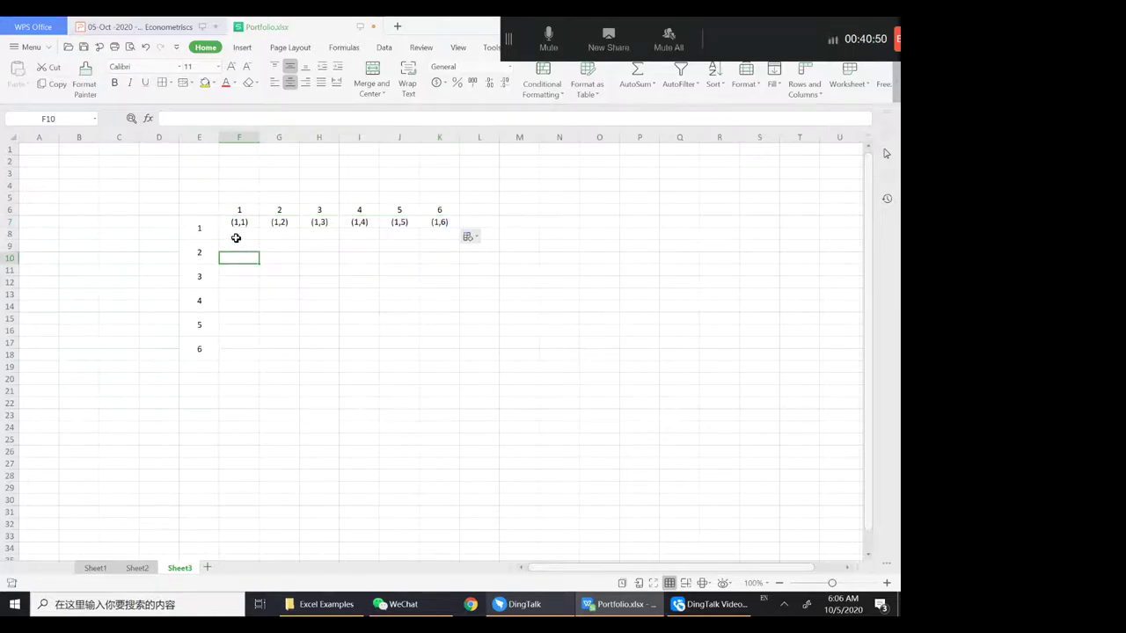
left_click(236, 234)
type("2")
key("Tab")
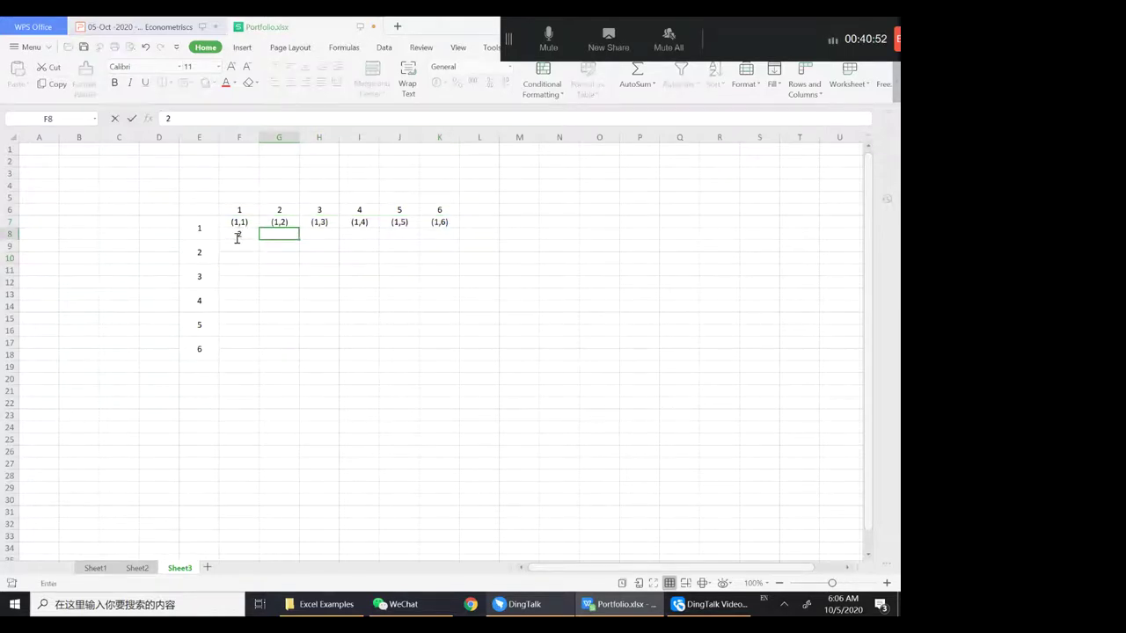
type("3")
left_click(236, 238)
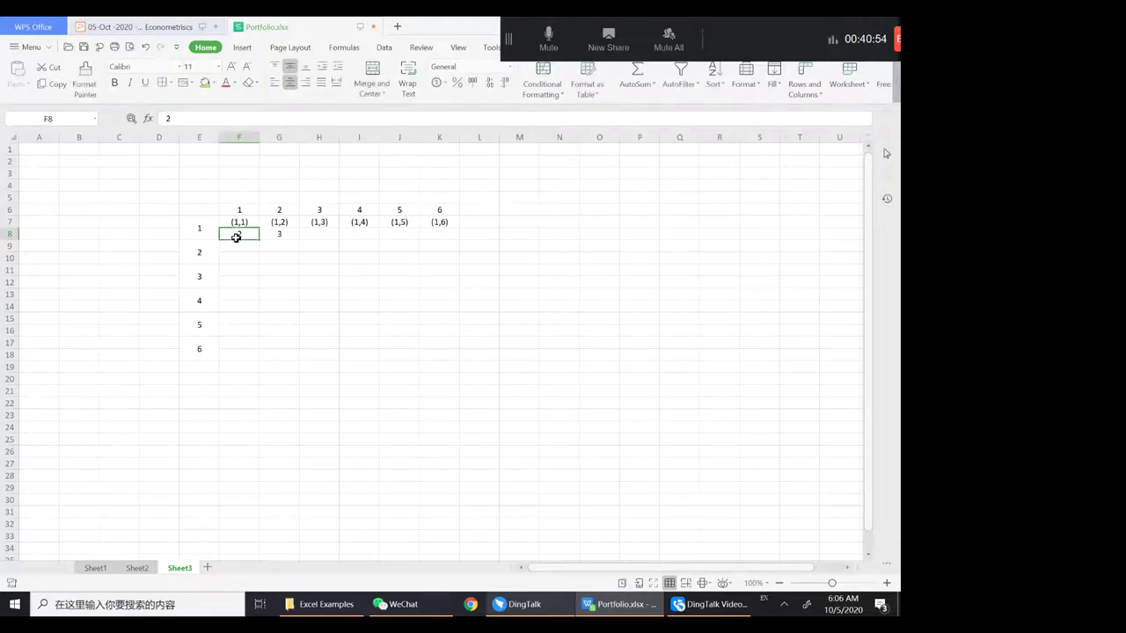
key("shift+Right")
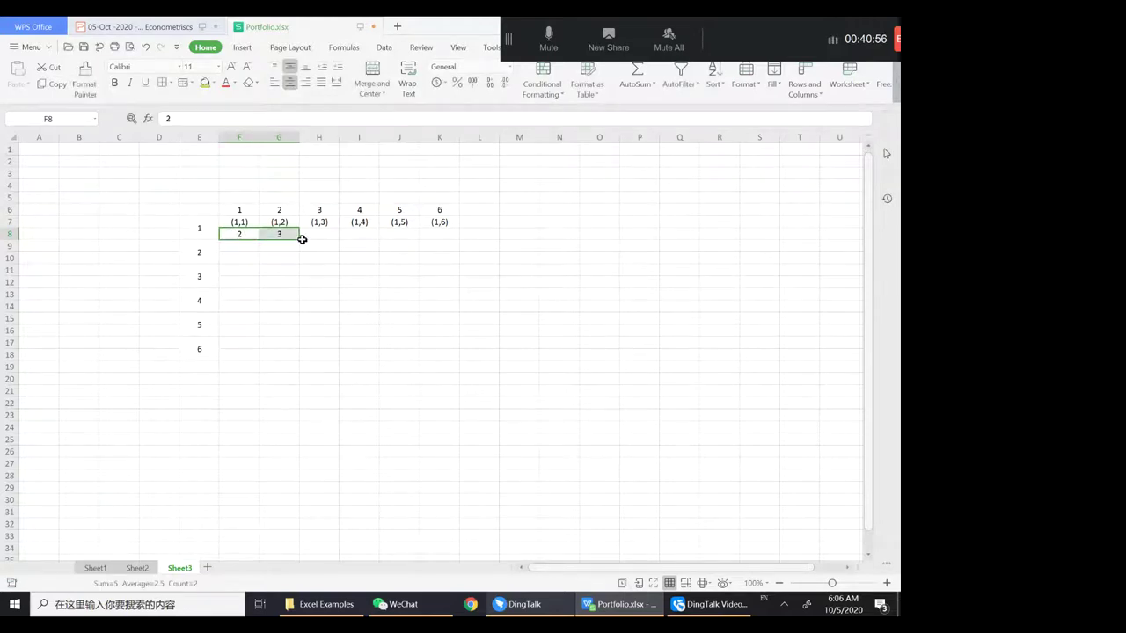
left_click_drag(299, 238, 442, 249)
Enter the outcome pair (2,1) in F9 and its sum 3 in F10.
left_click(234, 249)
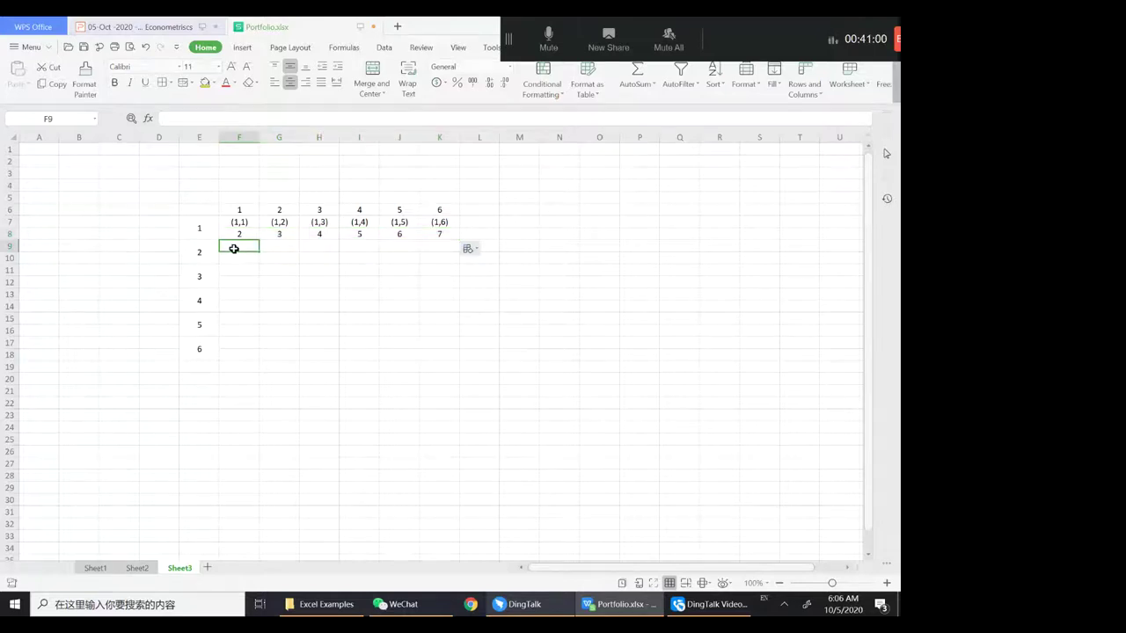
type("(2")
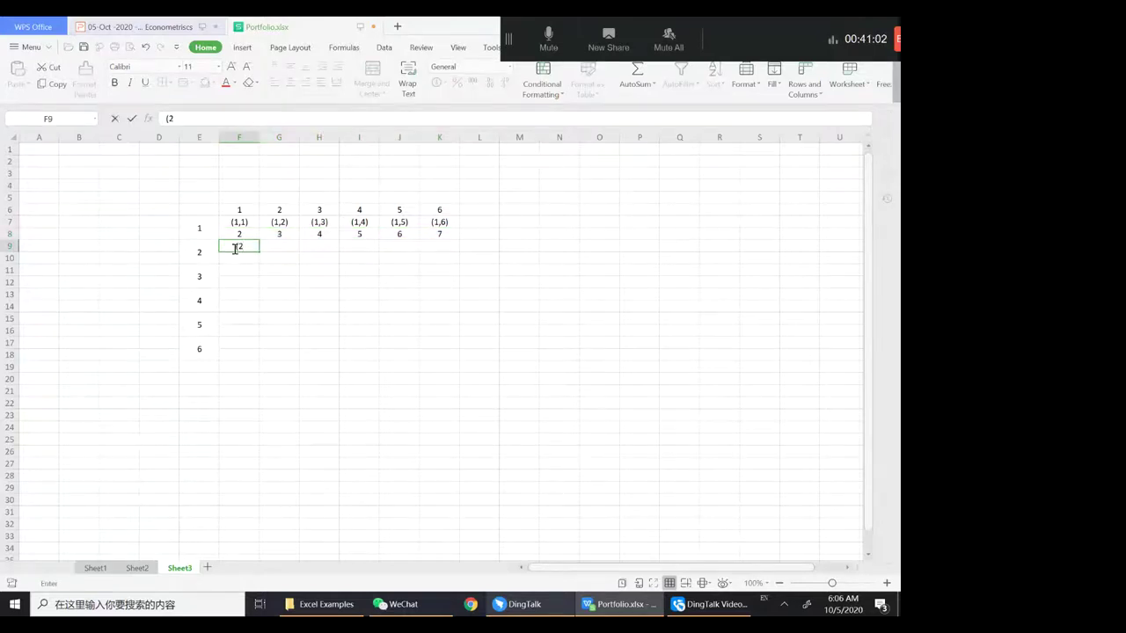
type(",1)")
key("Return")
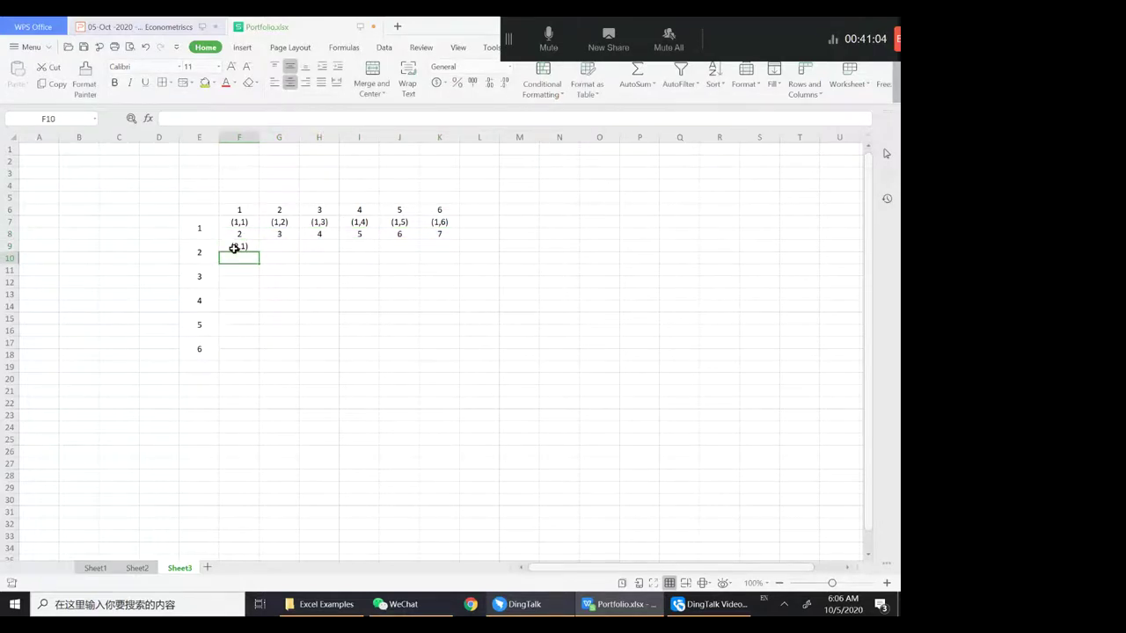
type("3")
key("Return")
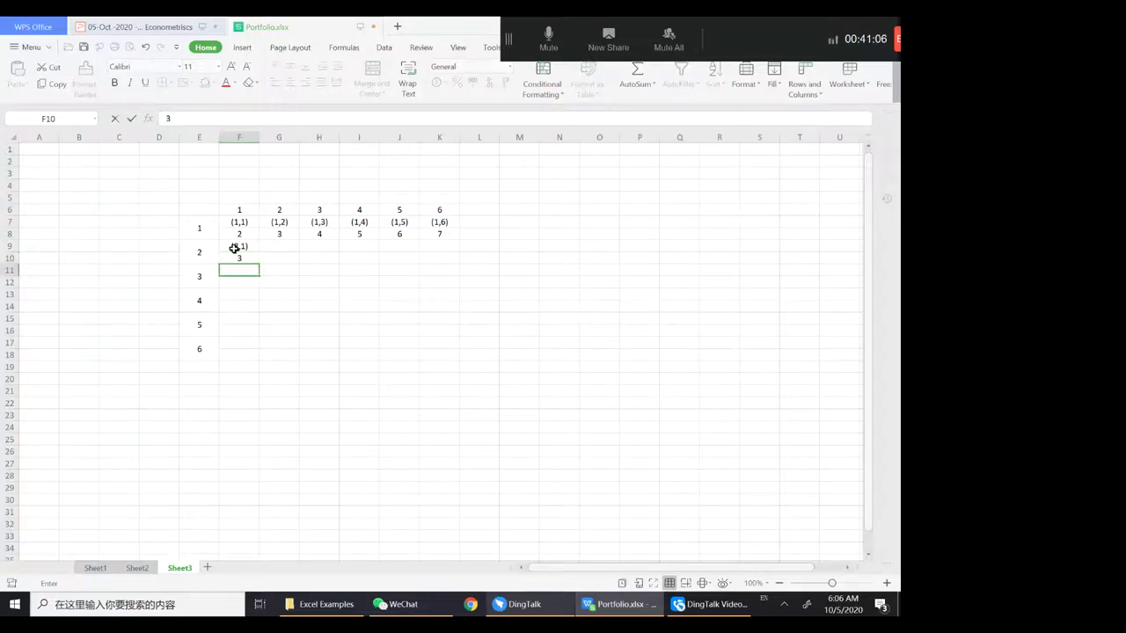
Enter the outcome pair (3,1) in F11 and its sum 4 in F12.
type("(")
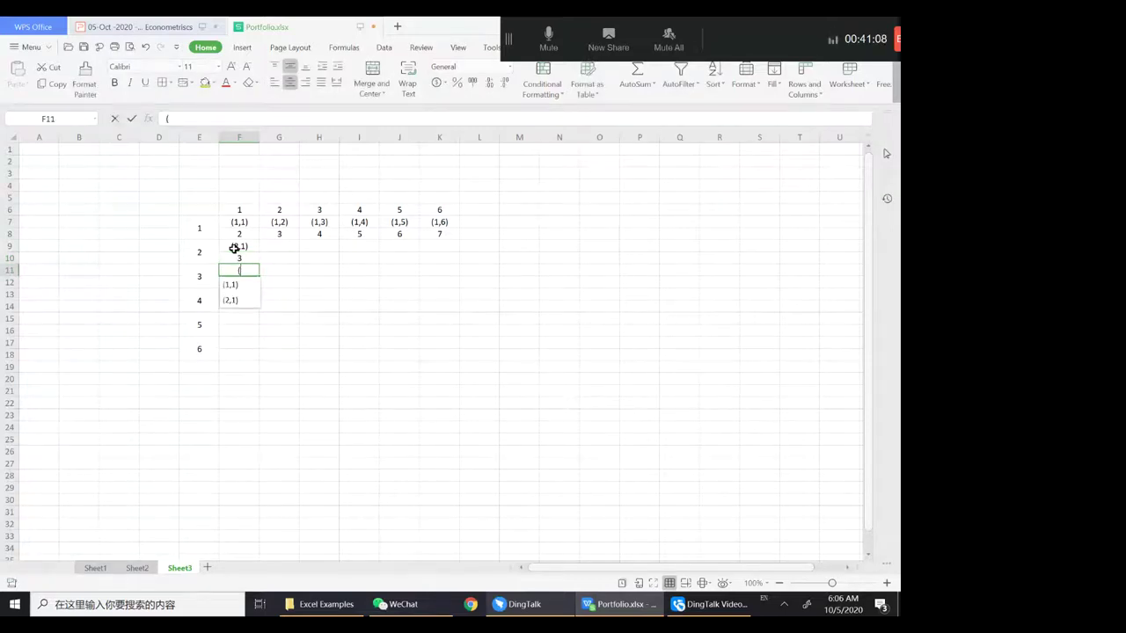
type("3,1)")
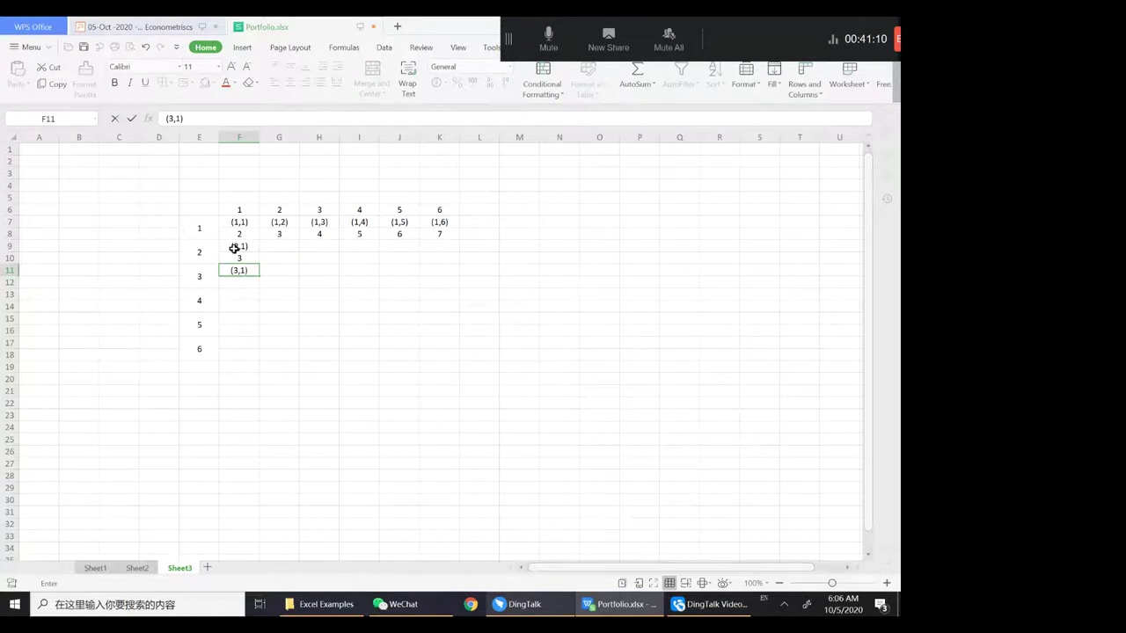
key("Return")
type("4")
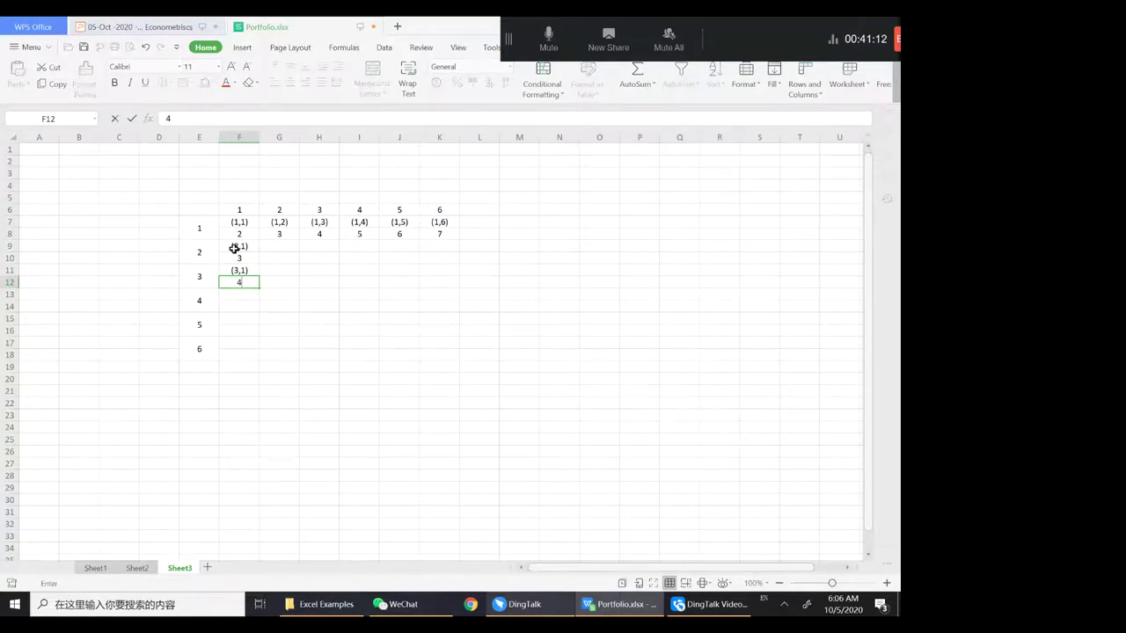
key("Return")
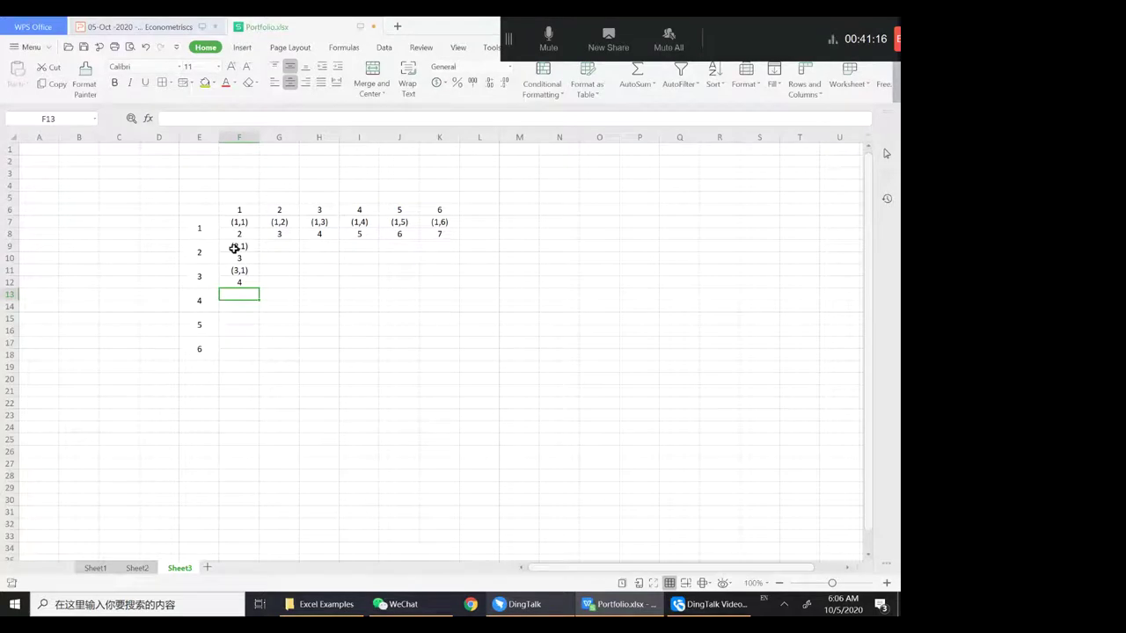
Enter the outcome pair (4,1) in F13 and the value 4 beneath it in F14.
type("5")
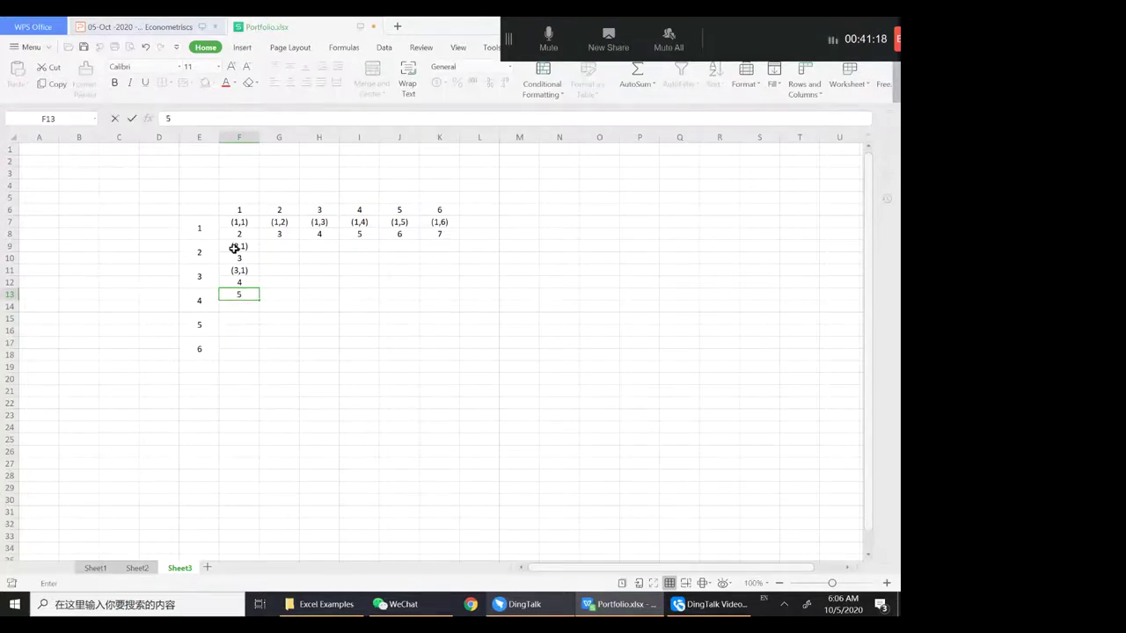
key("BackSpace")
type("(4,1)")
key("Return")
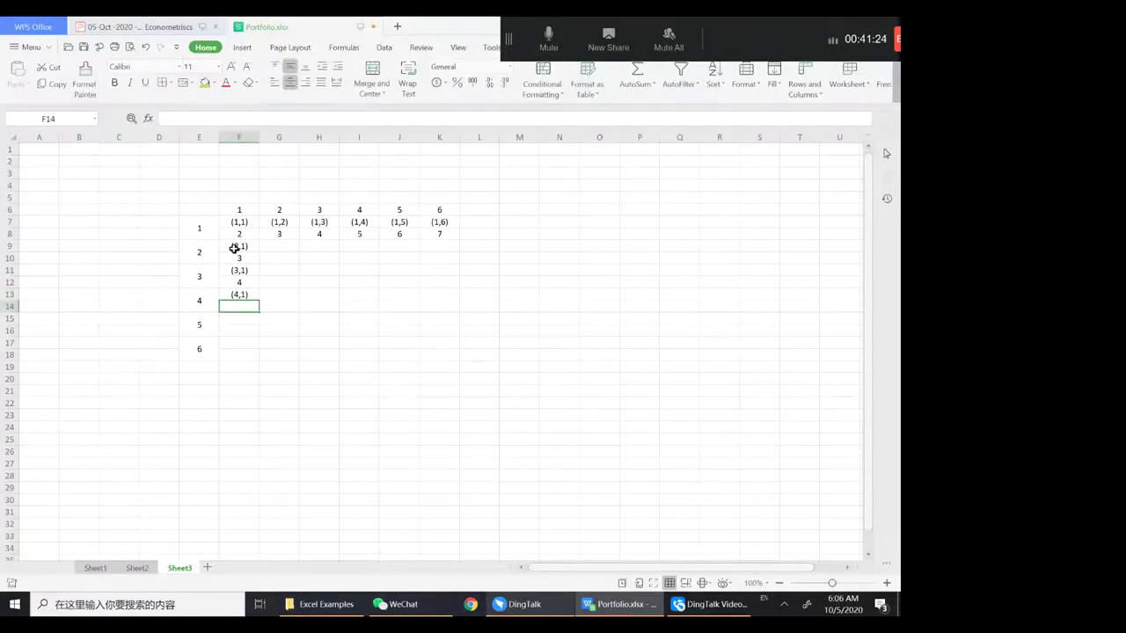
type("4")
key("Return")
Enter the outcome pair (5,1) in F15 and its sum 6 in F16.
type("(5,1")
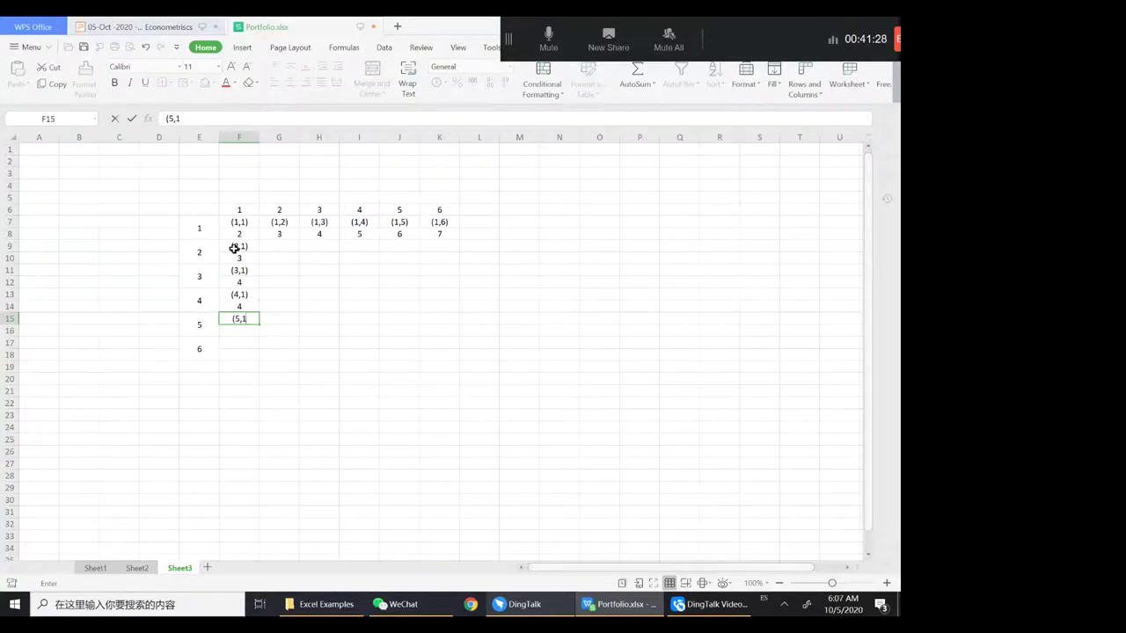
type(")")
key("Return")
type("5")
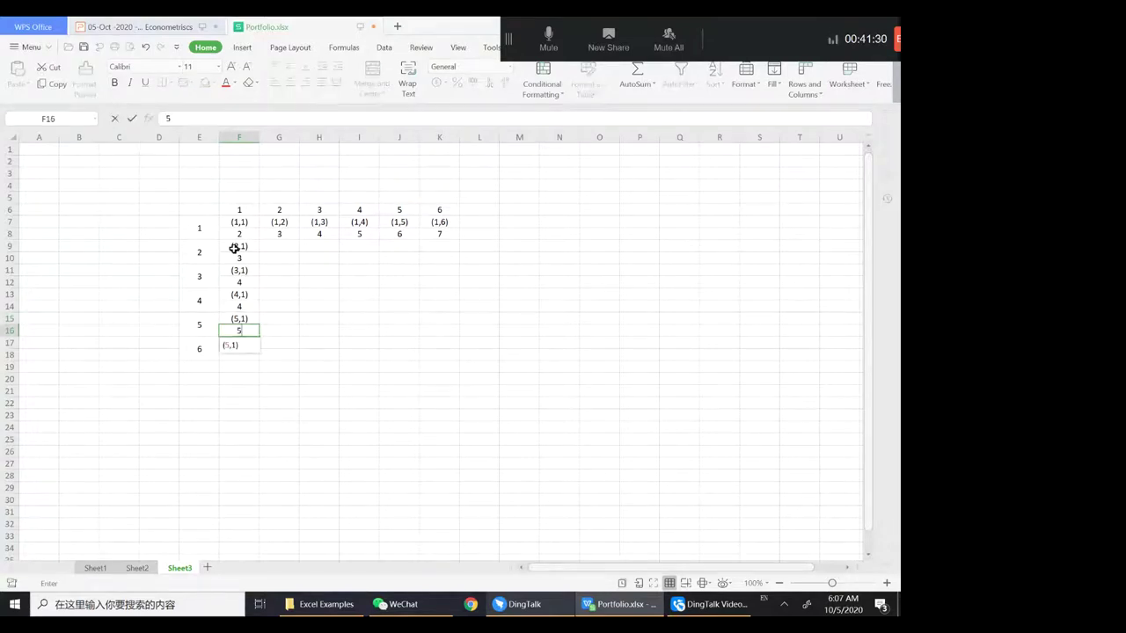
key("BackSpace")
type("6")
Correct the sum for the pair (4,1) in F14 to 5.
left_click(228, 303)
type("5")
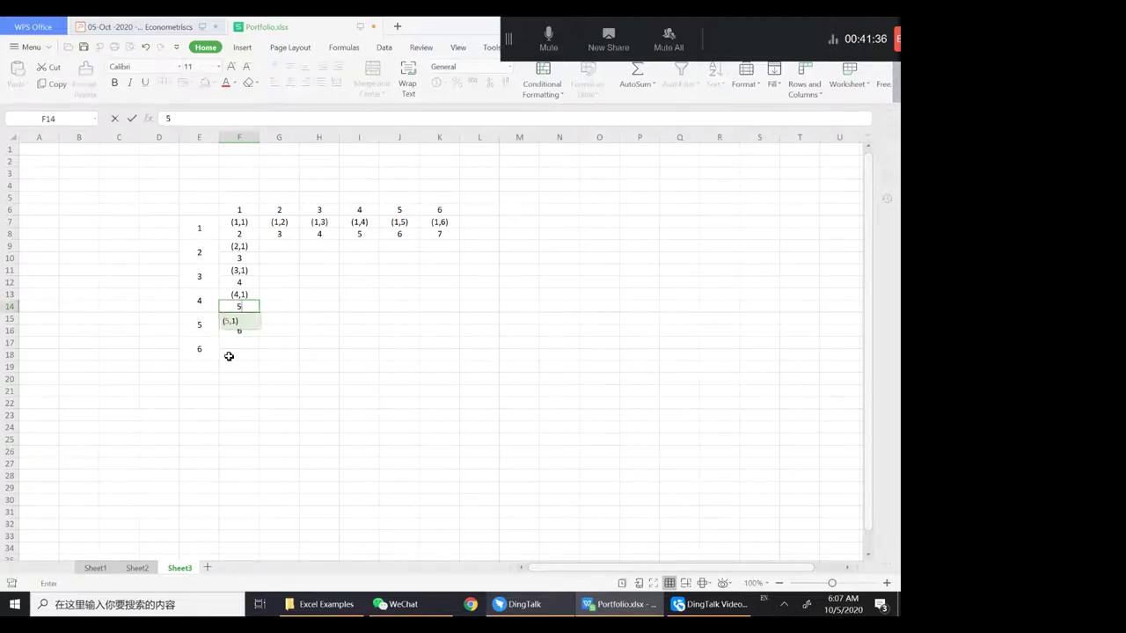
key("Return")
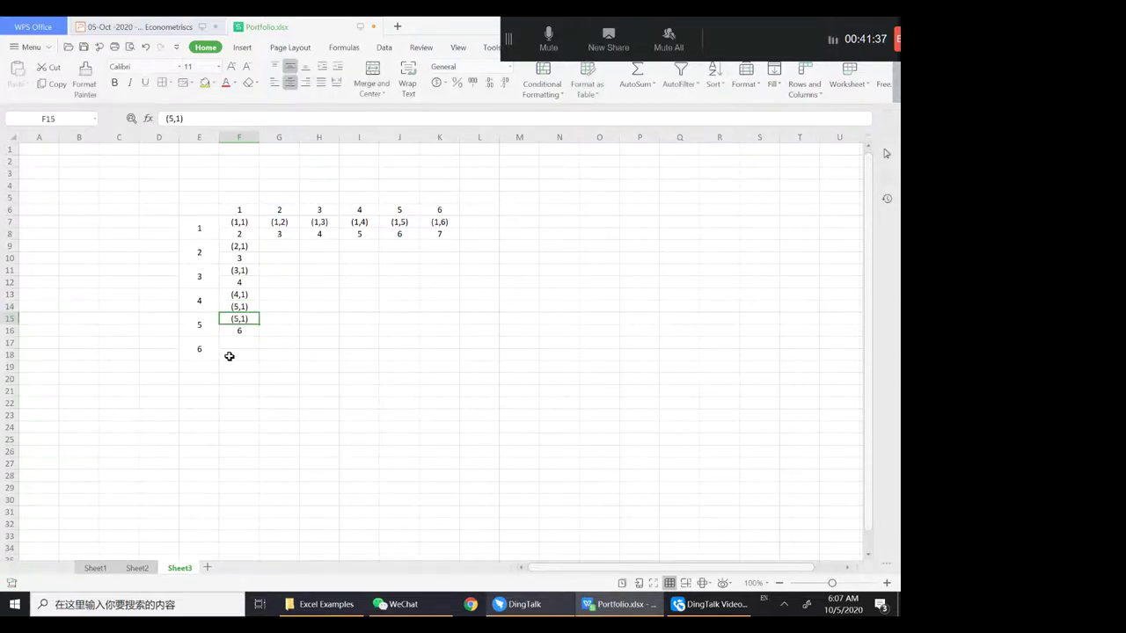
left_click(245, 304)
key("Return")
Enter the outcome pair (6,1) in F17 and its sum 7 in F18.
left_click(239, 343)
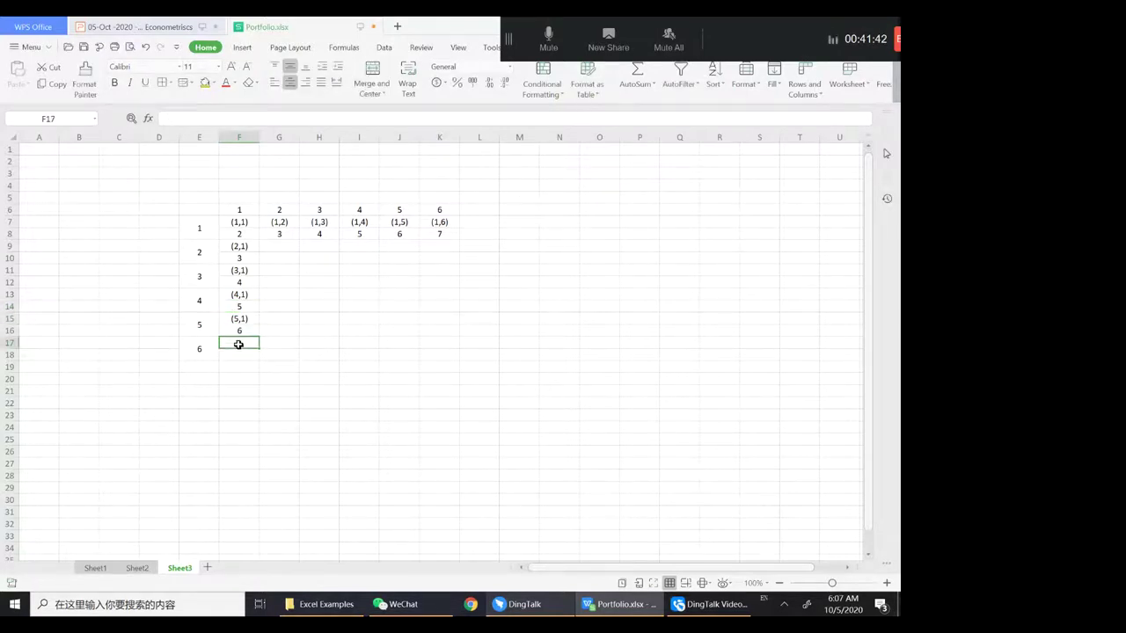
type("(6")
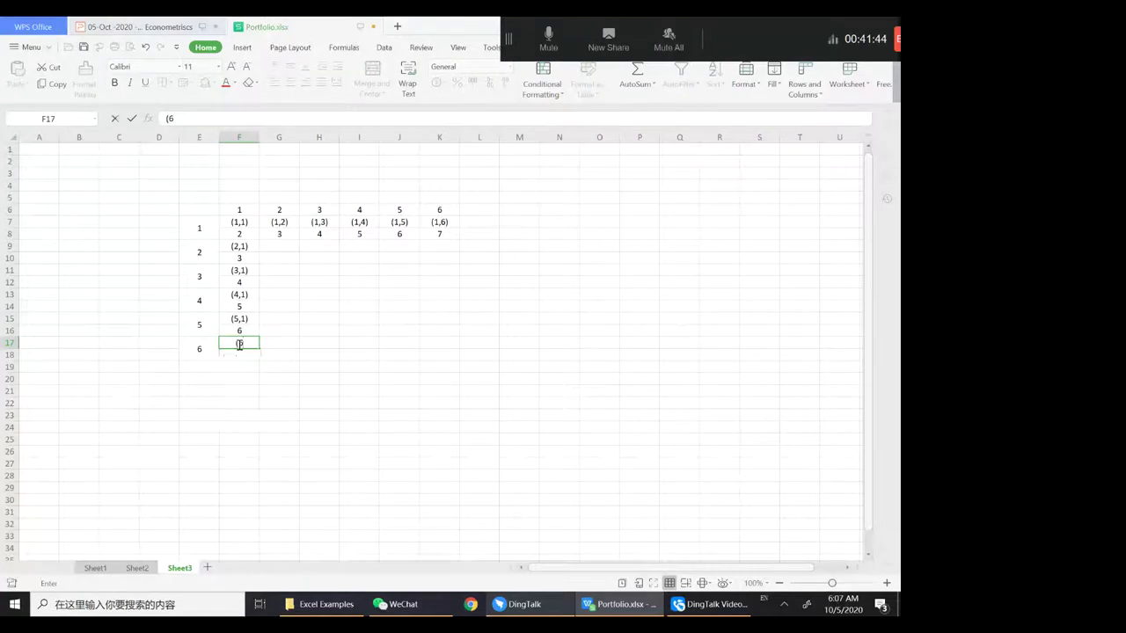
type(",1)")
left_click(240, 354)
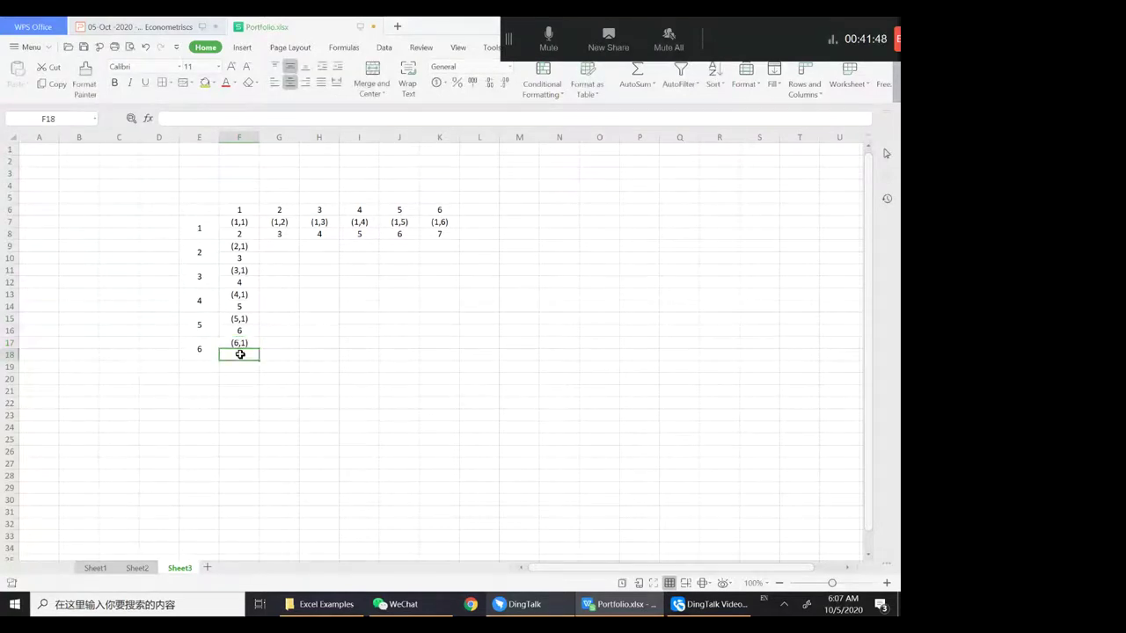
type("7")
Extend the pairs and sums in F9:F18 across to column K to complete the outcome table.
left_click(251, 244)
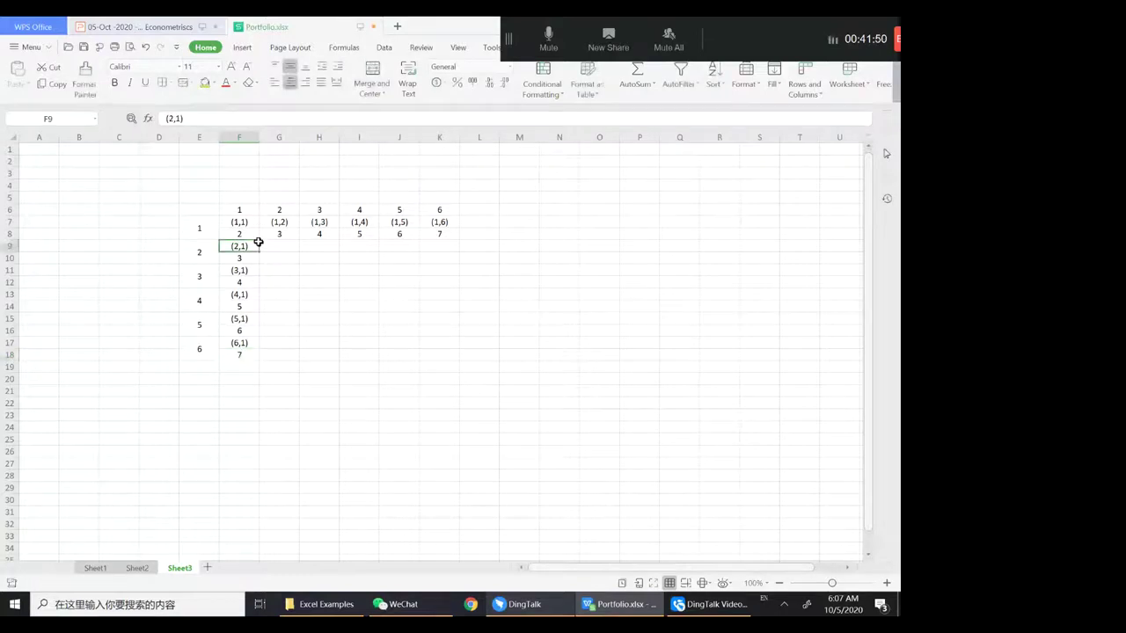
left_click_drag(249, 246, 454, 358)
left_click(364, 427)
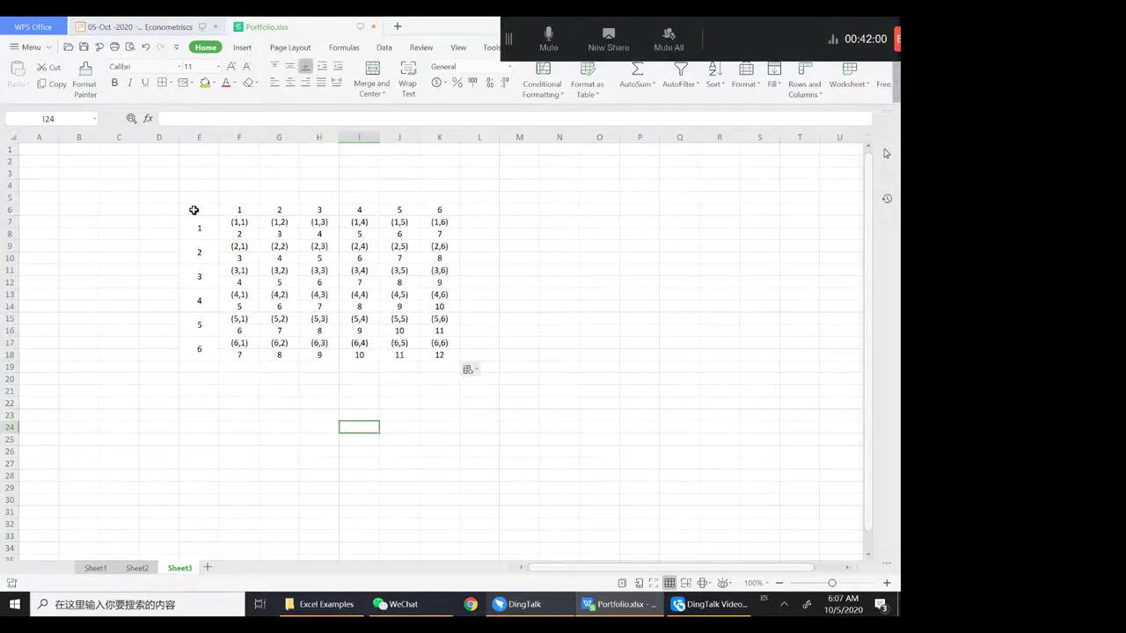
Apply a white fill to the outcome table range E6:K19.
left_click_drag(191, 211, 427, 370)
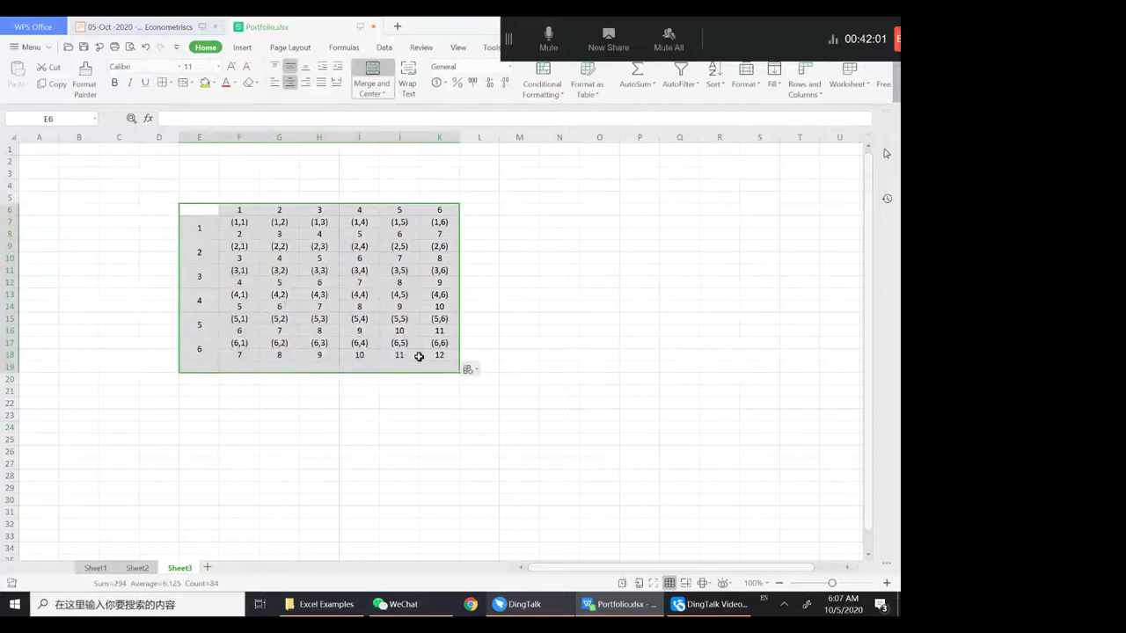
left_click(215, 84)
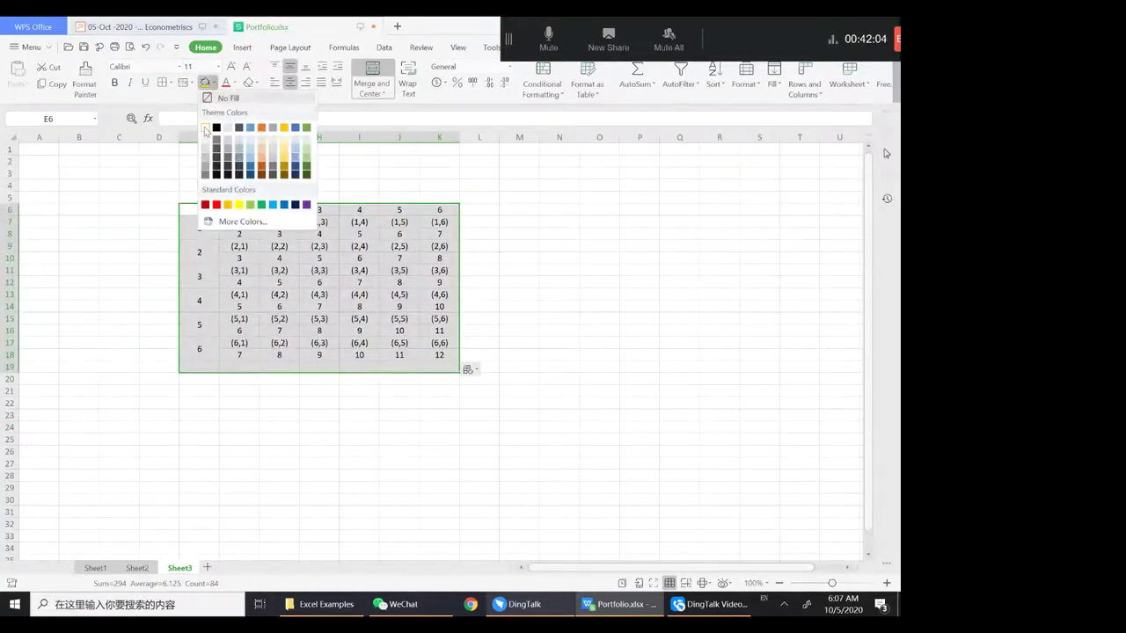
left_click(208, 130)
left_click(290, 317)
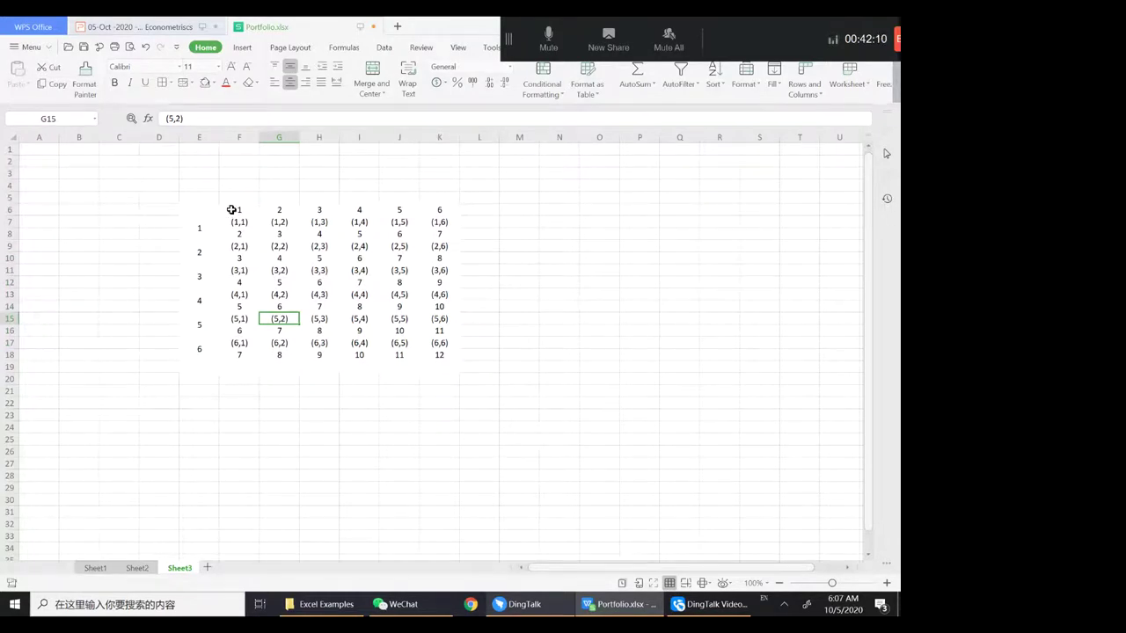
Apply a thick box border around the table's header row E6:K6.
left_click_drag(212, 210, 441, 205)
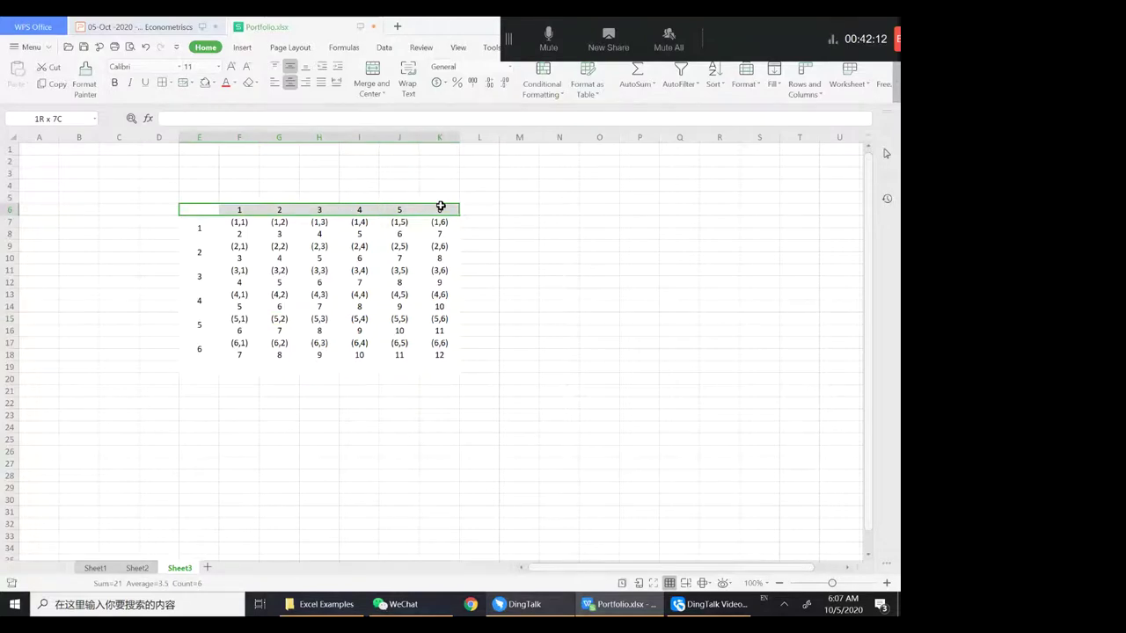
left_click(170, 82)
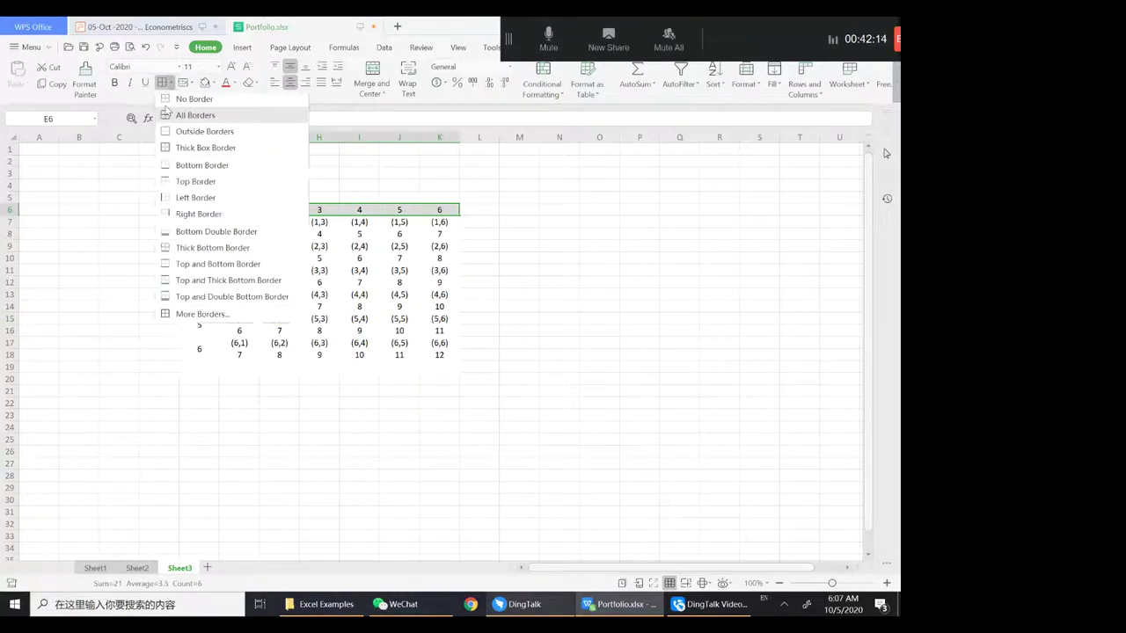
left_click(185, 150)
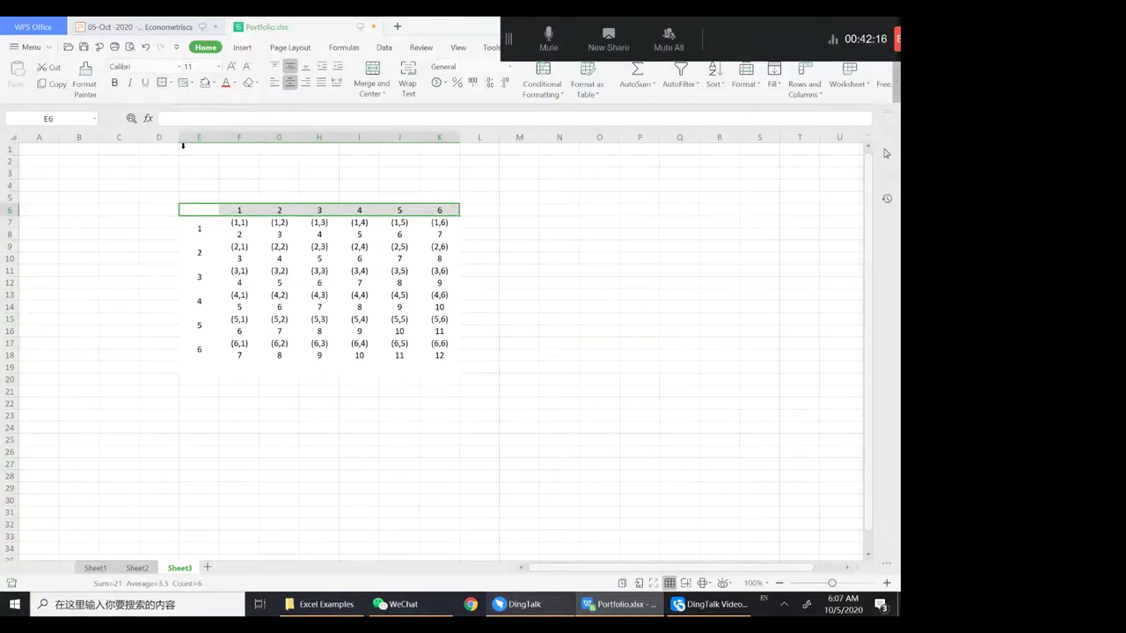
Apply thick box borders around the row-label column E6:E18 and around the outcome block F7:K18.
left_click_drag(188, 206, 199, 352)
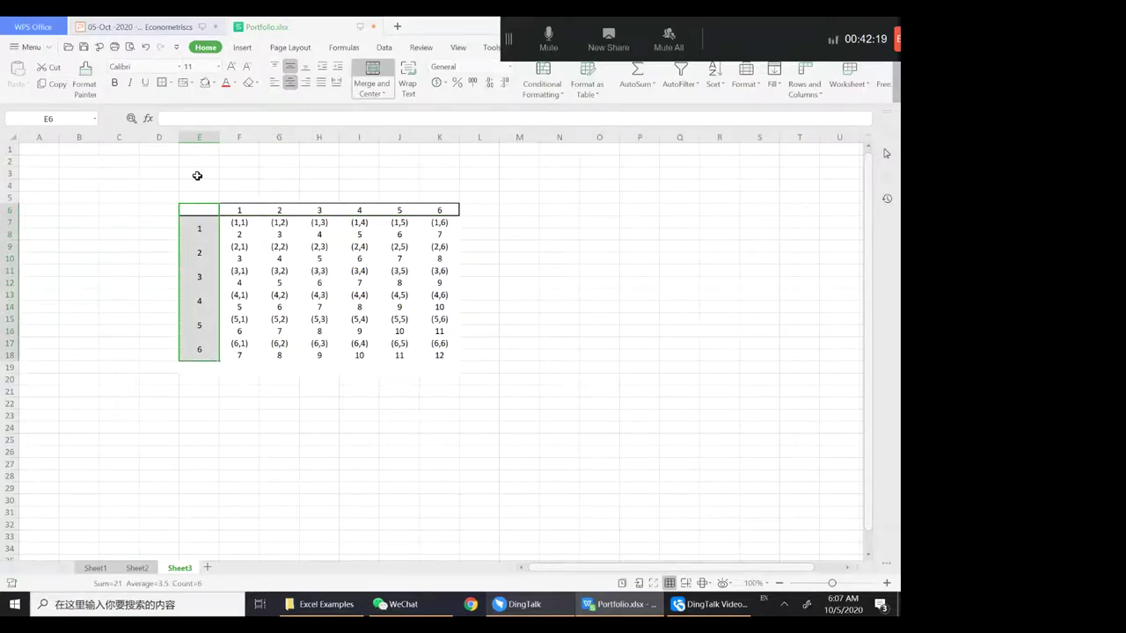
left_click(169, 83)
left_click(206, 148)
left_click_drag(236, 223, 427, 358)
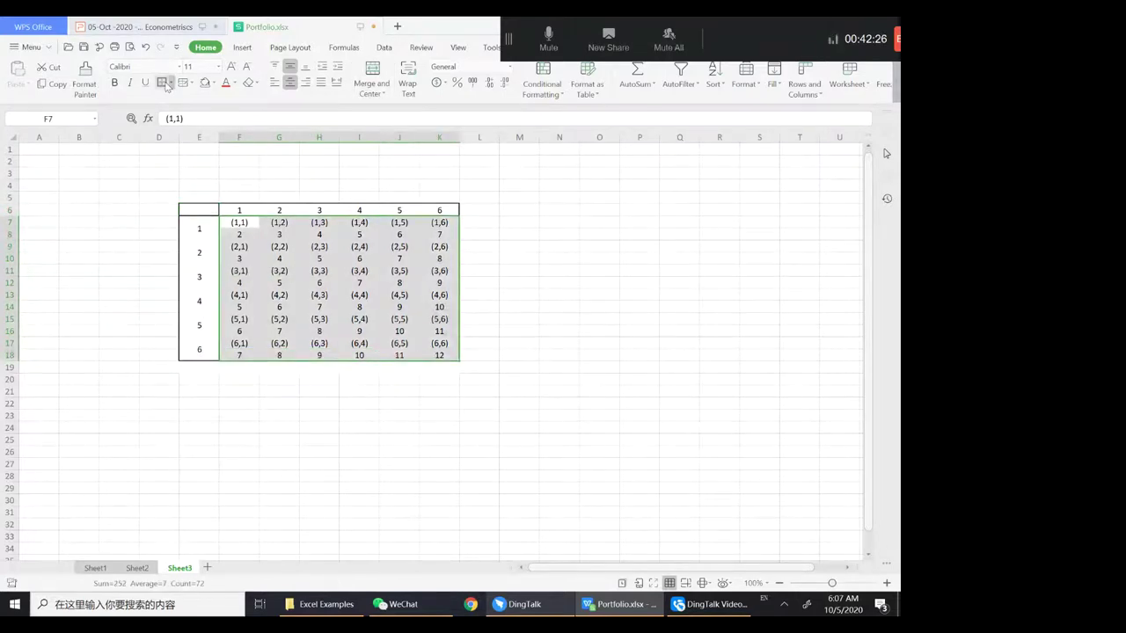
left_click(451, 395)
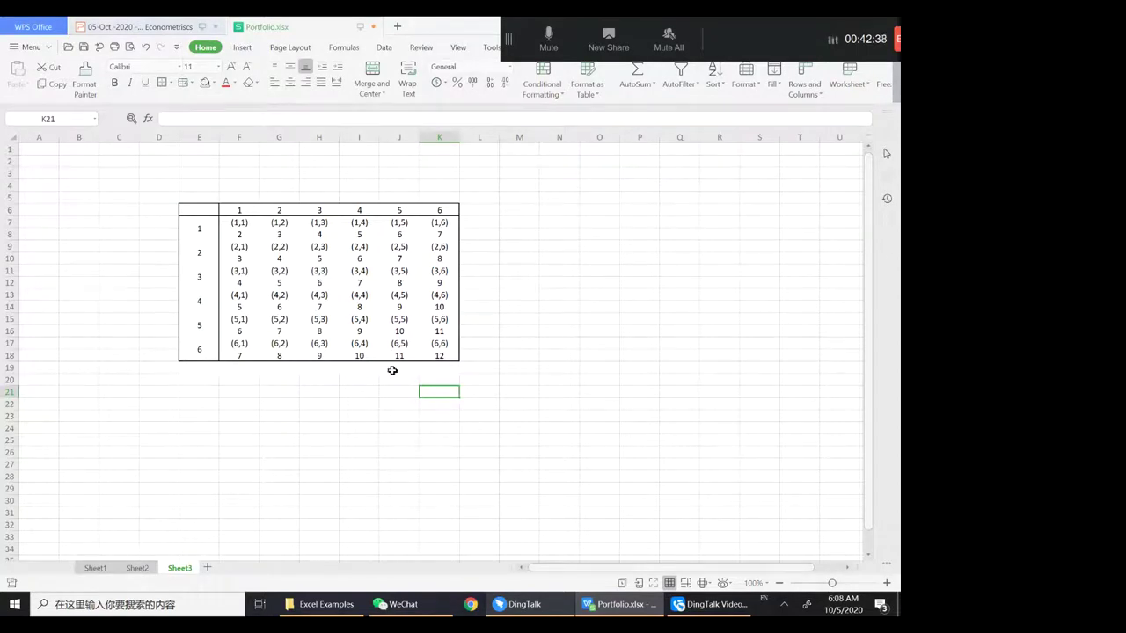
left_click(238, 238)
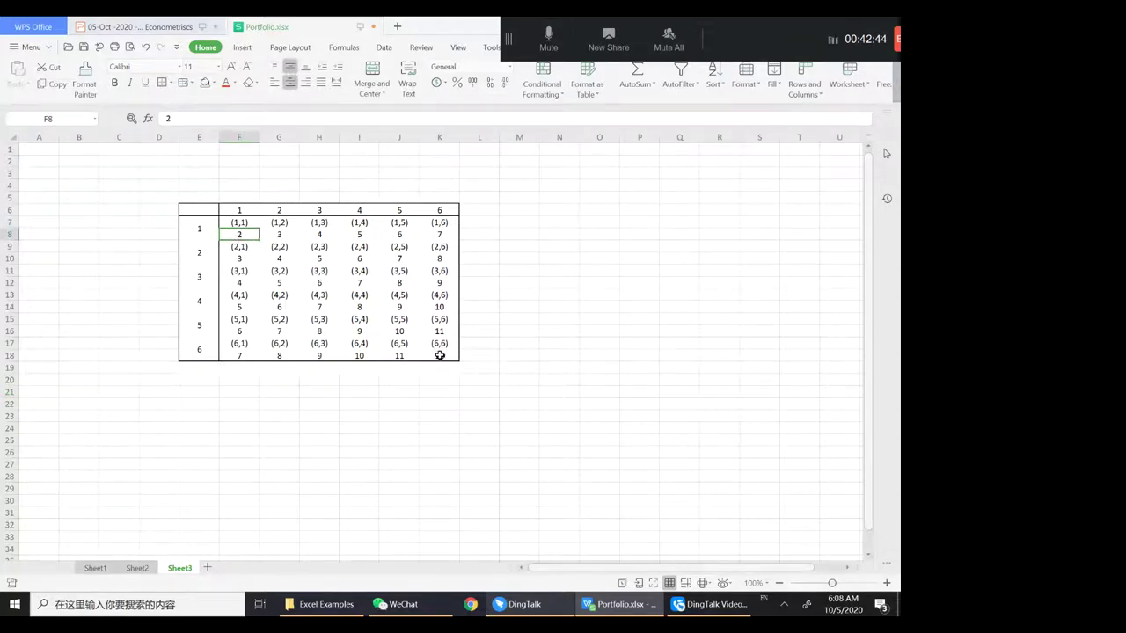
left_click(440, 356)
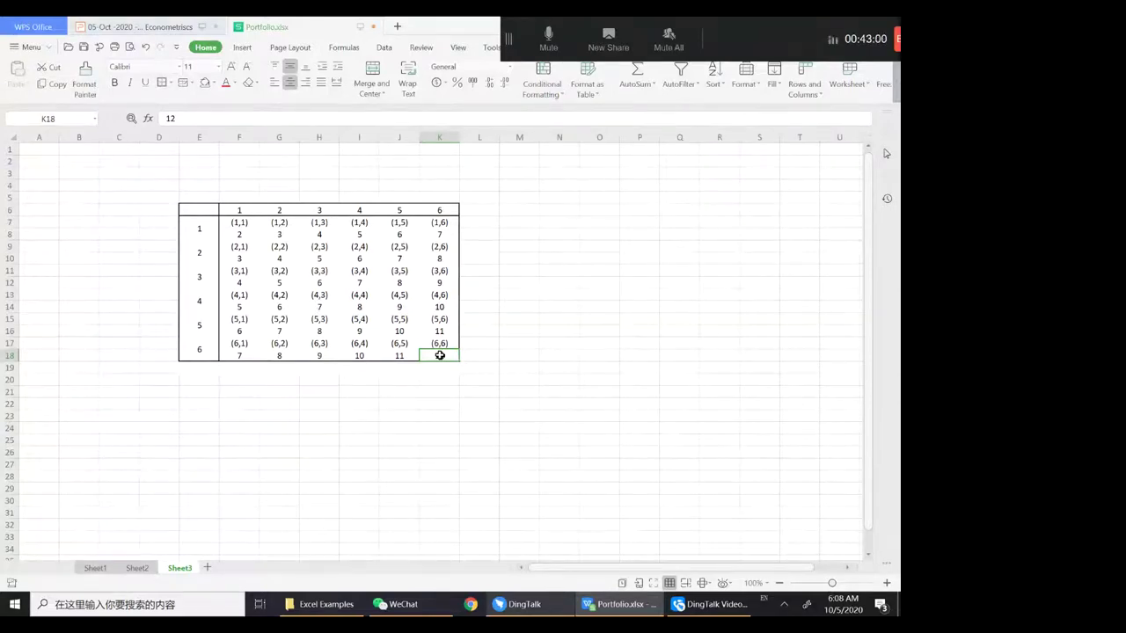
Define event A below the table with "A" in E21 and "Sum of two dice equals 4" in F21.
left_click(204, 394)
type("A")
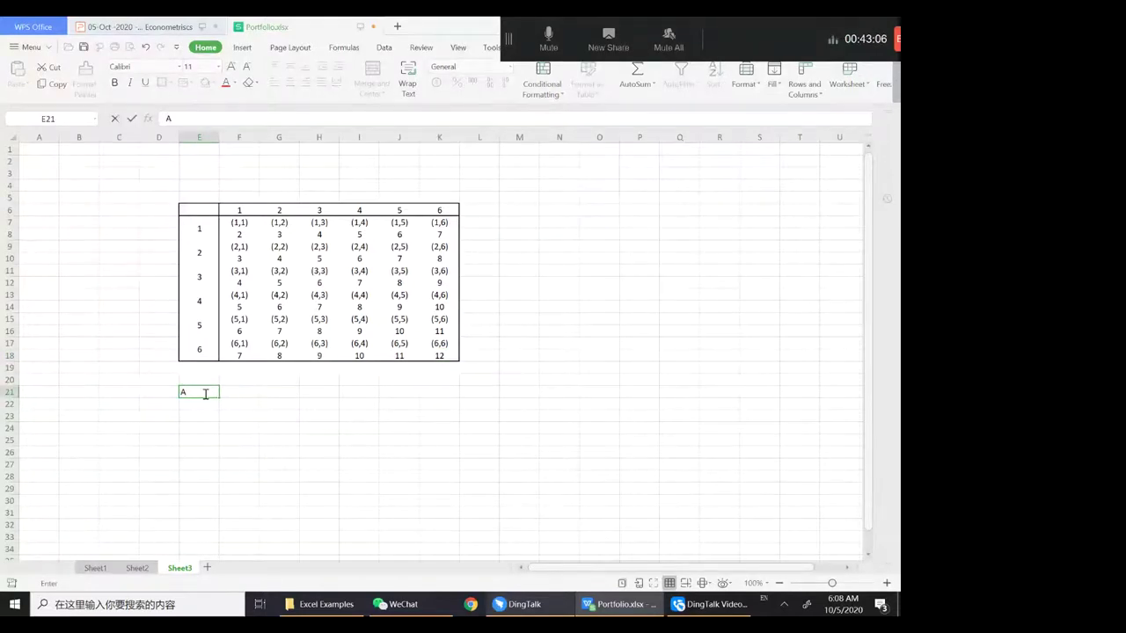
key("Tab")
type("Su")
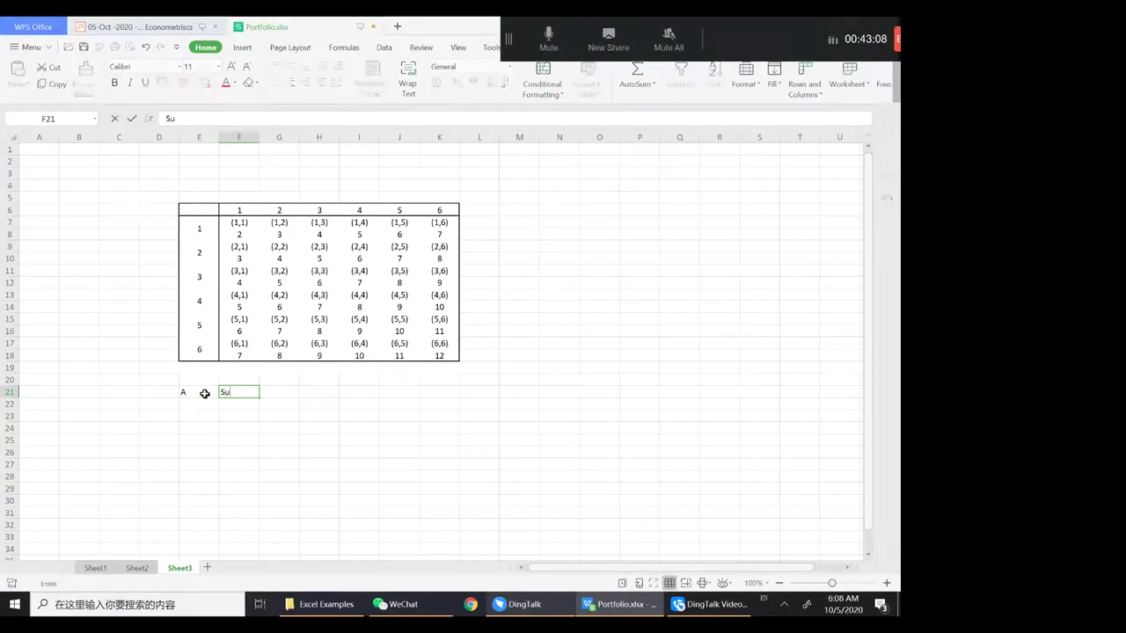
type("m of two dice")
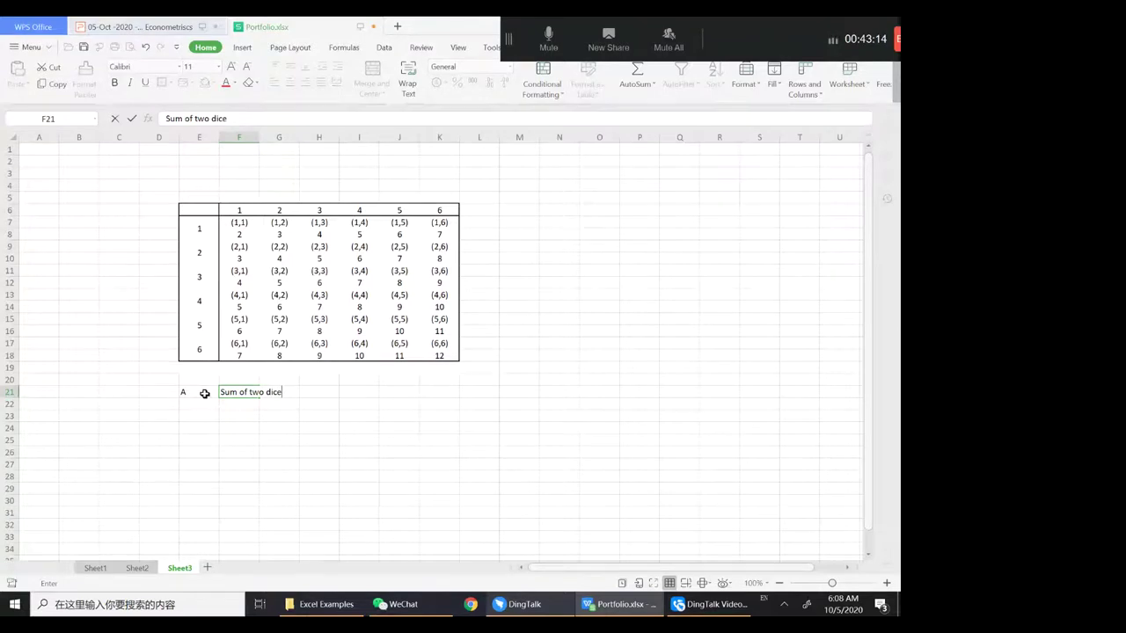
type(" equals 4")
key("Return")
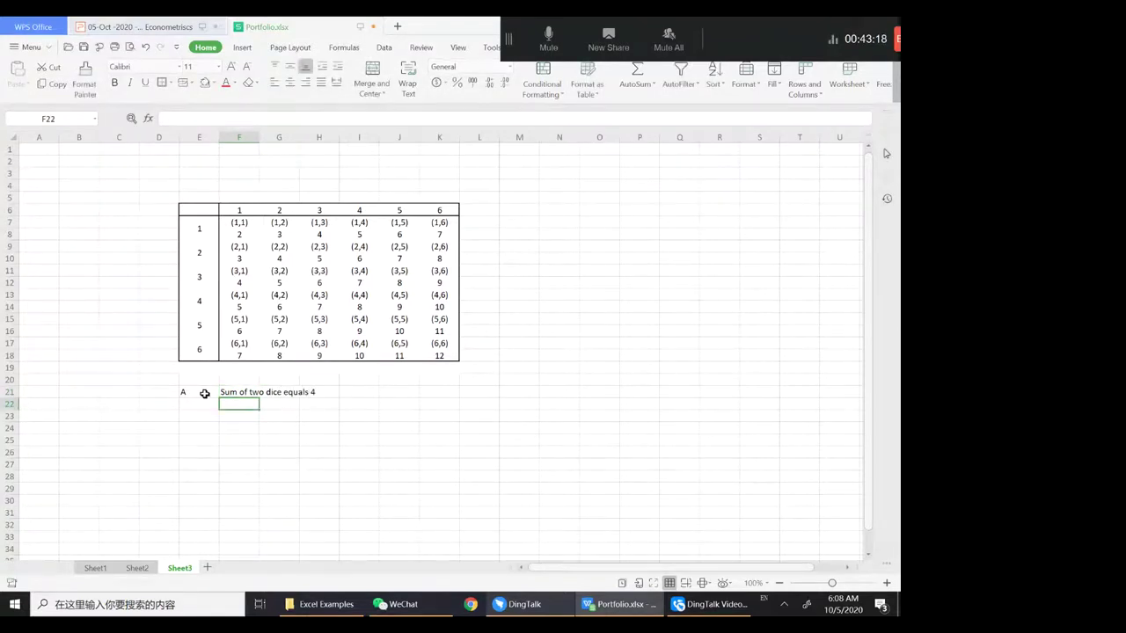
Enter the label "Probability (A)" in E23.
key("Left")
key("Down")
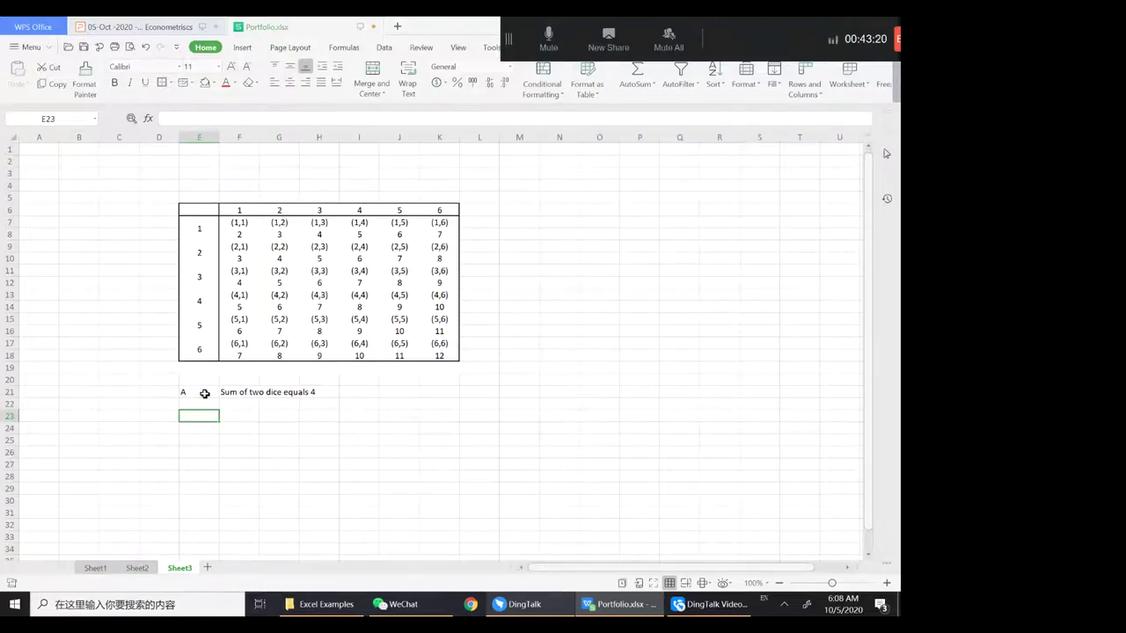
type("P")
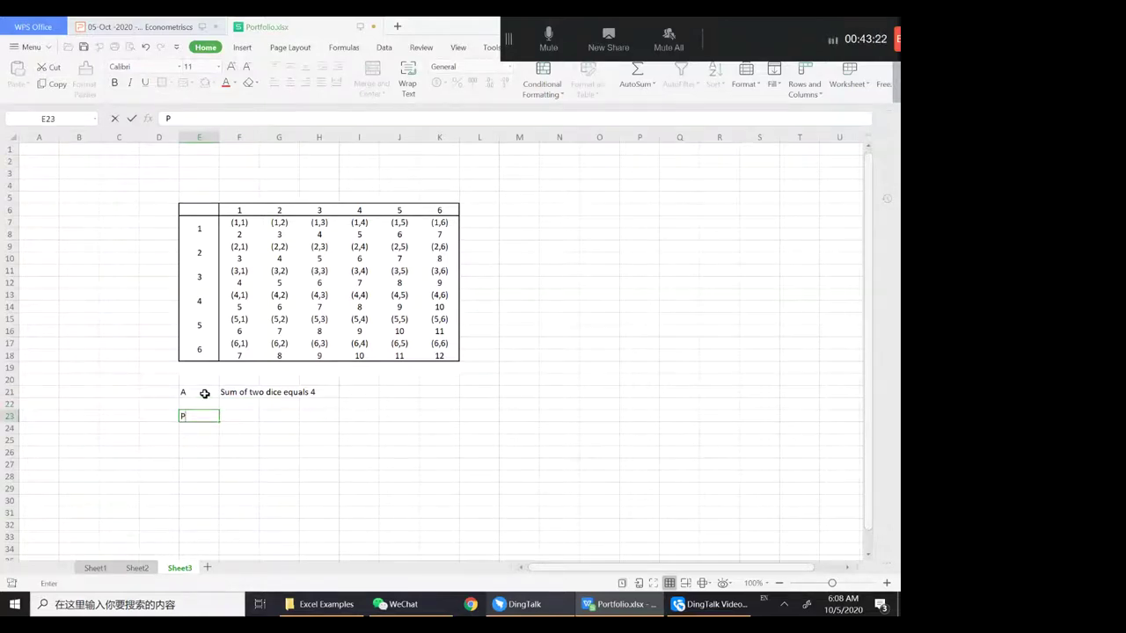
type("robal")
type("bil")
type("i")
type("ty")
type(" (")
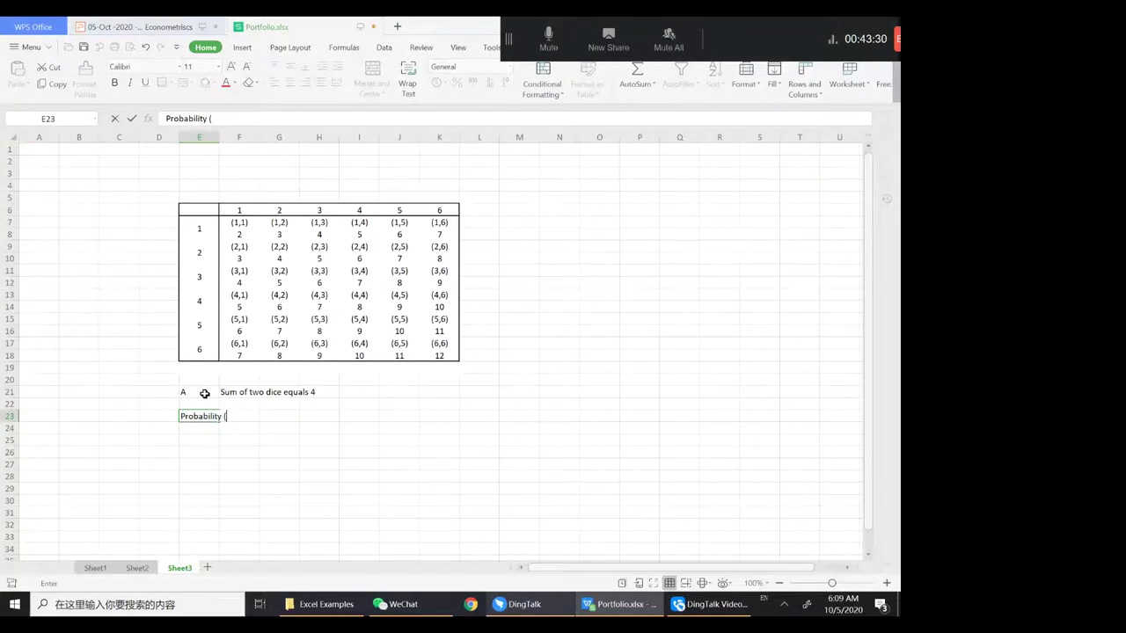
type("A)")
key("Tab")
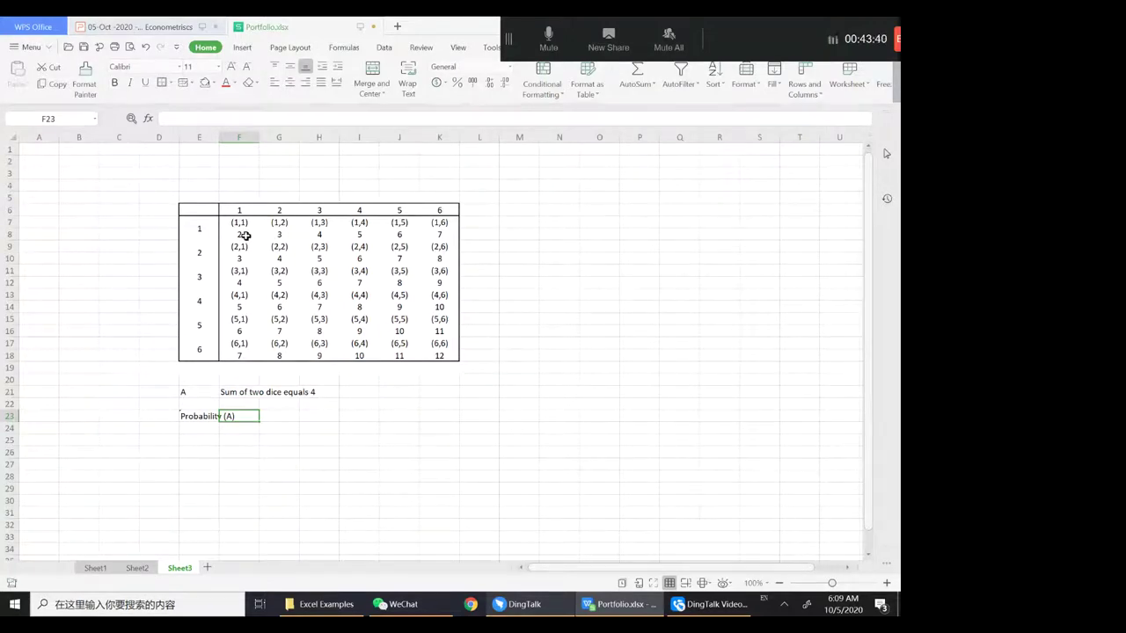
left_click(322, 236)
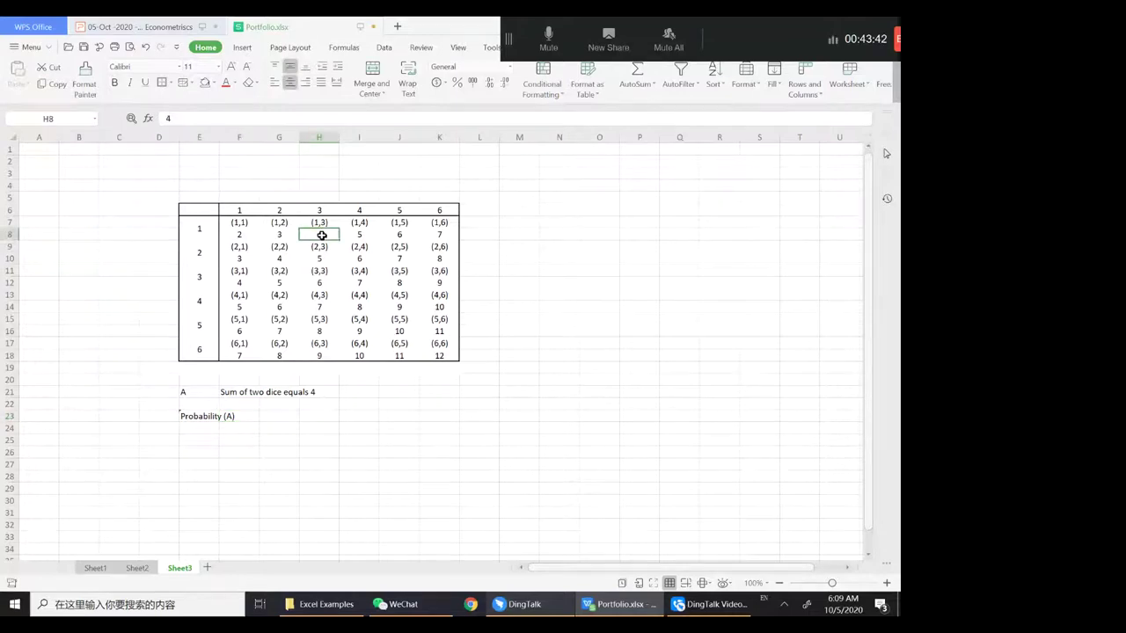
left_click(282, 257)
left_click(236, 283)
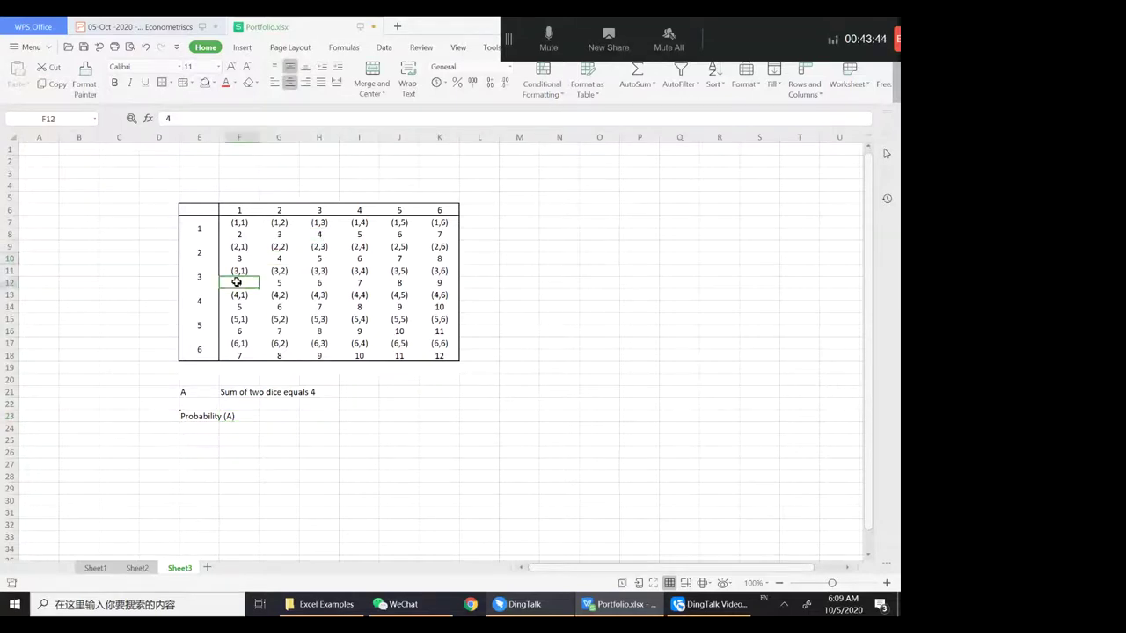
Enter the label "N" in E25 and the total number of outcomes, 36, in F25.
left_click(199, 442)
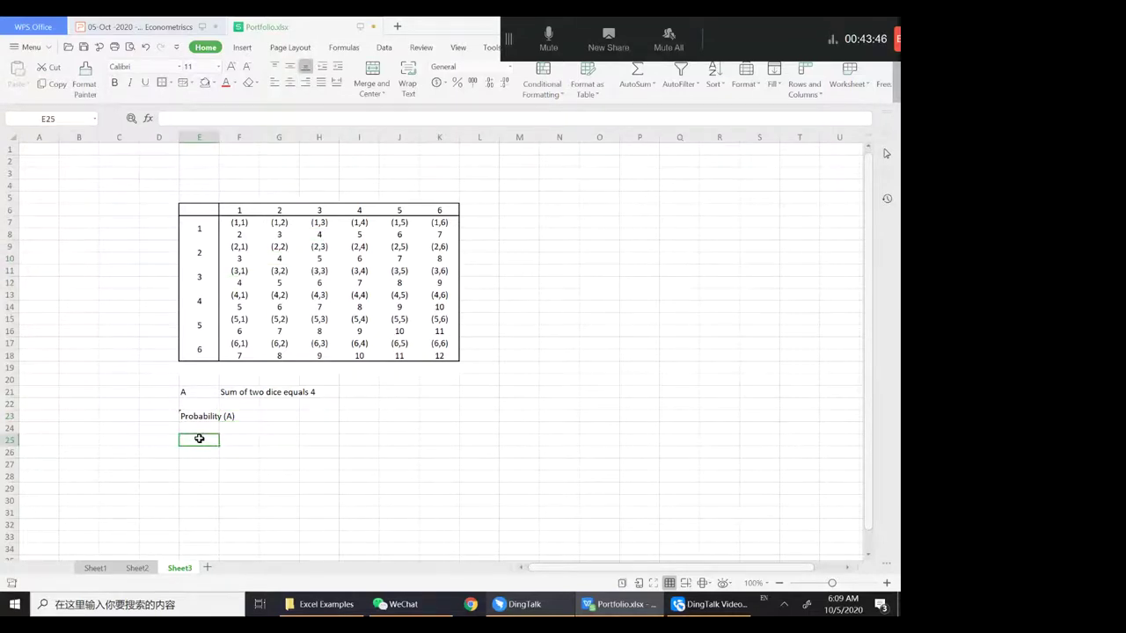
type("N")
key("Tab")
type("36")
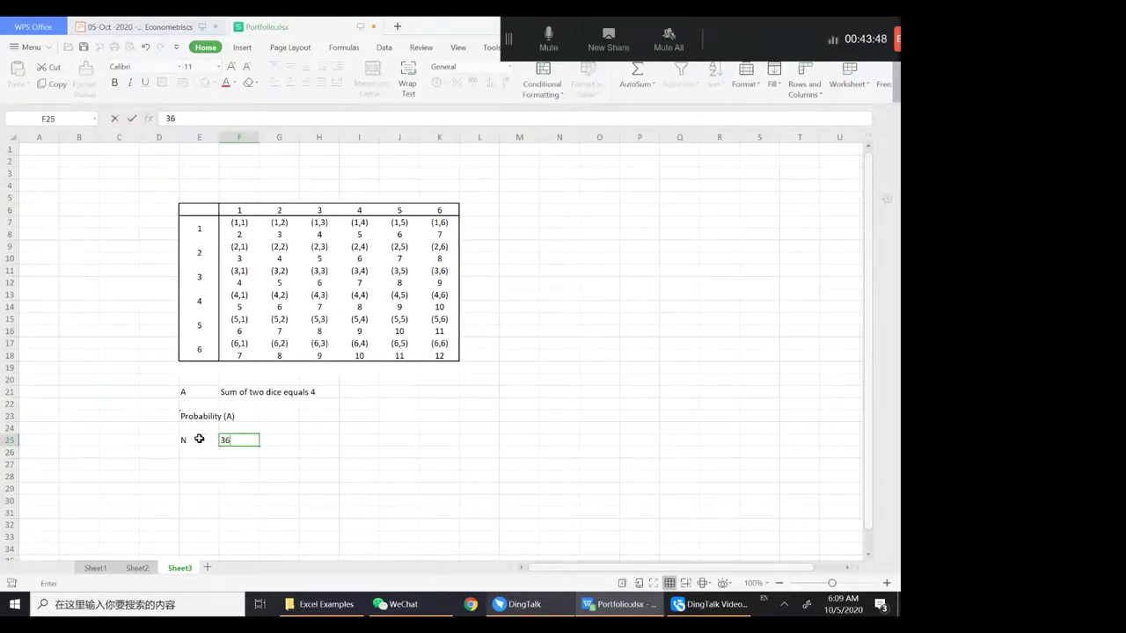
key("Tab")
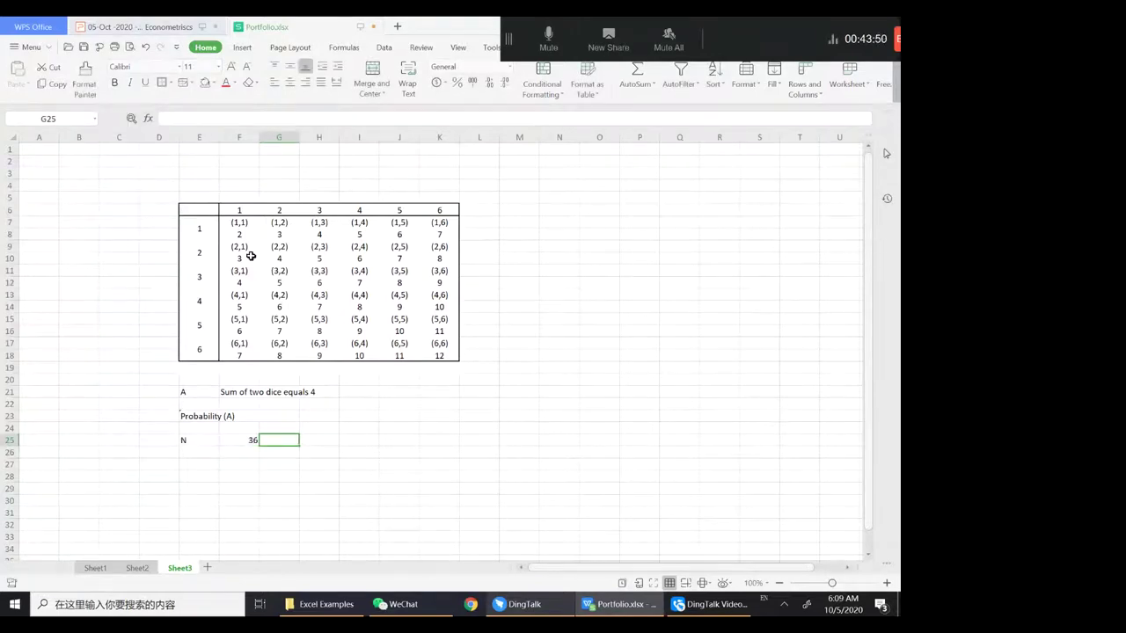
Highlight the outcomes (1,3), (2,2) and (3,1), whose sums equal 4, with a yellow fill.
left_click(320, 222)
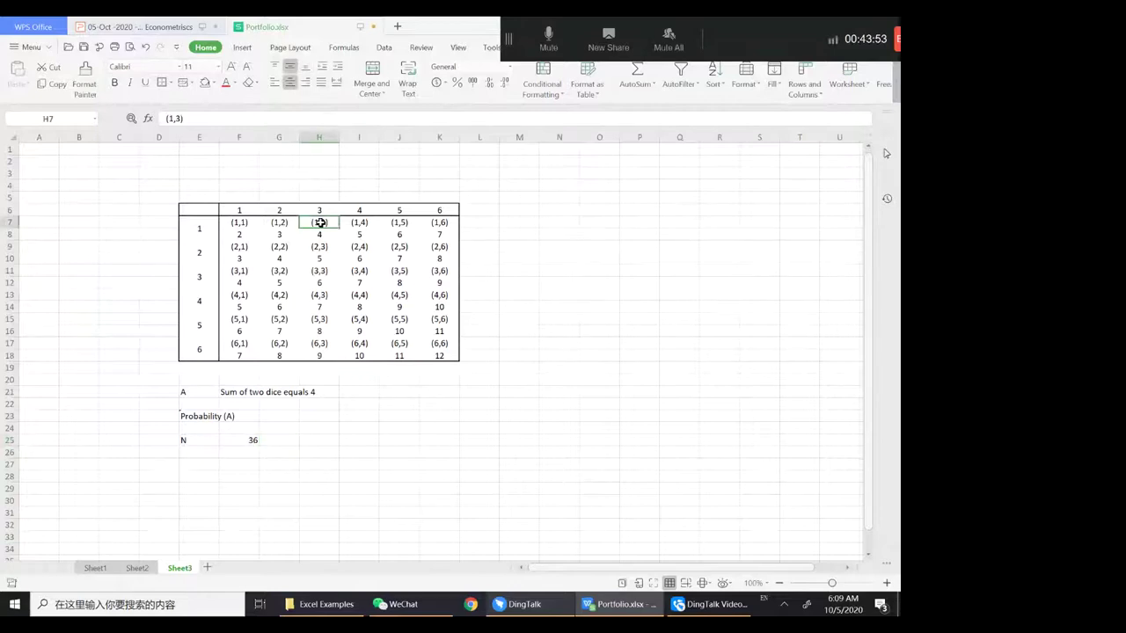
left_click(269, 246)
left_click(236, 275)
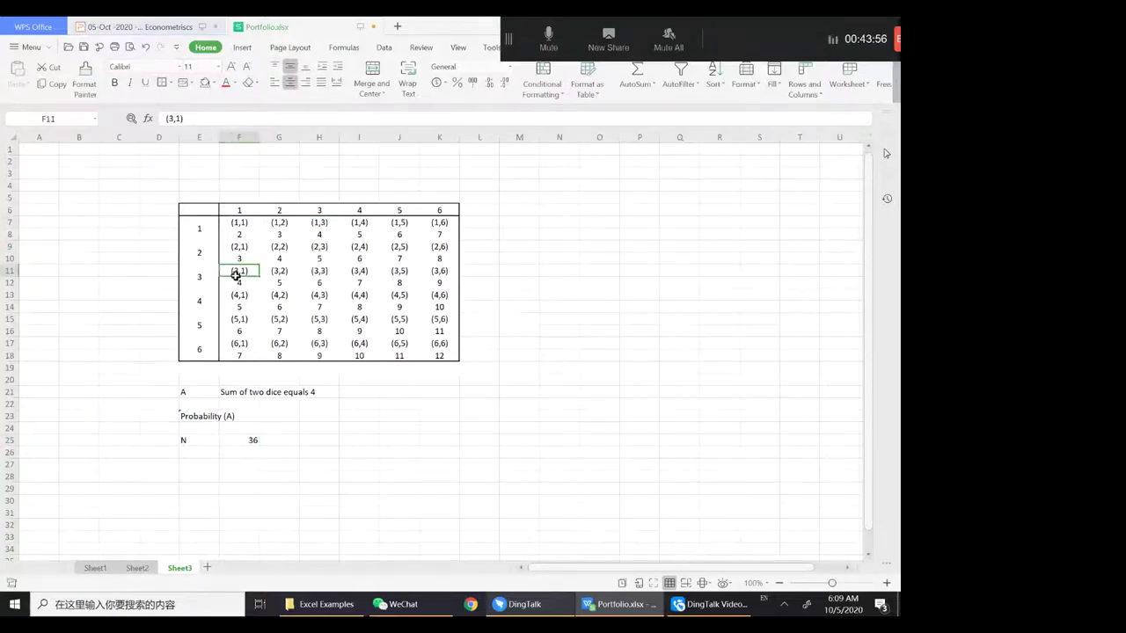
left_click(312, 223)
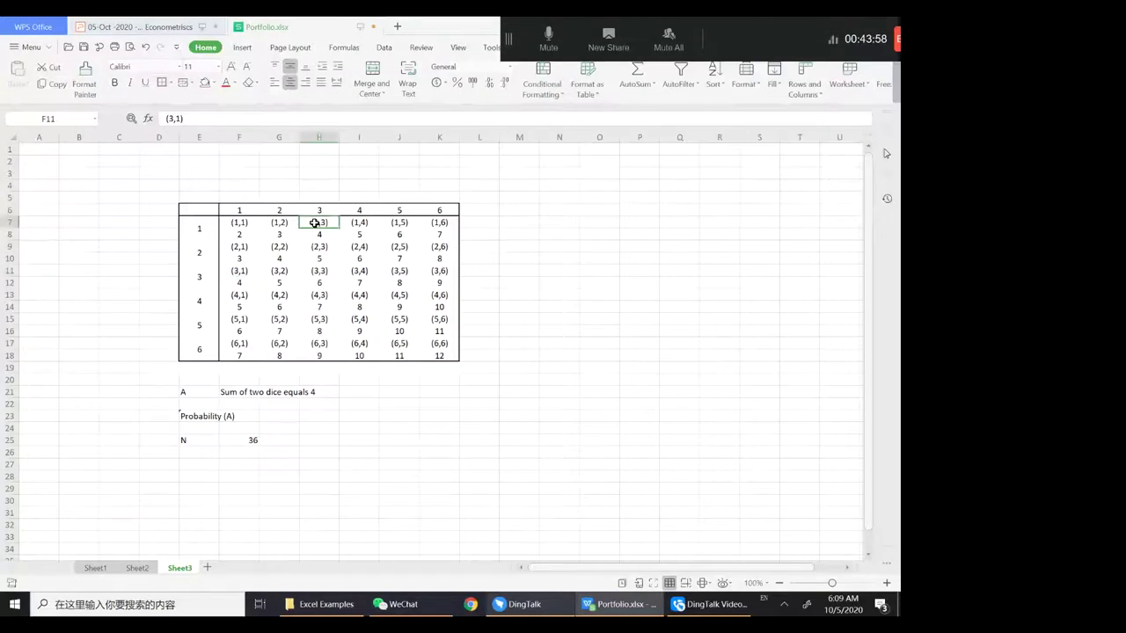
left_click(215, 83)
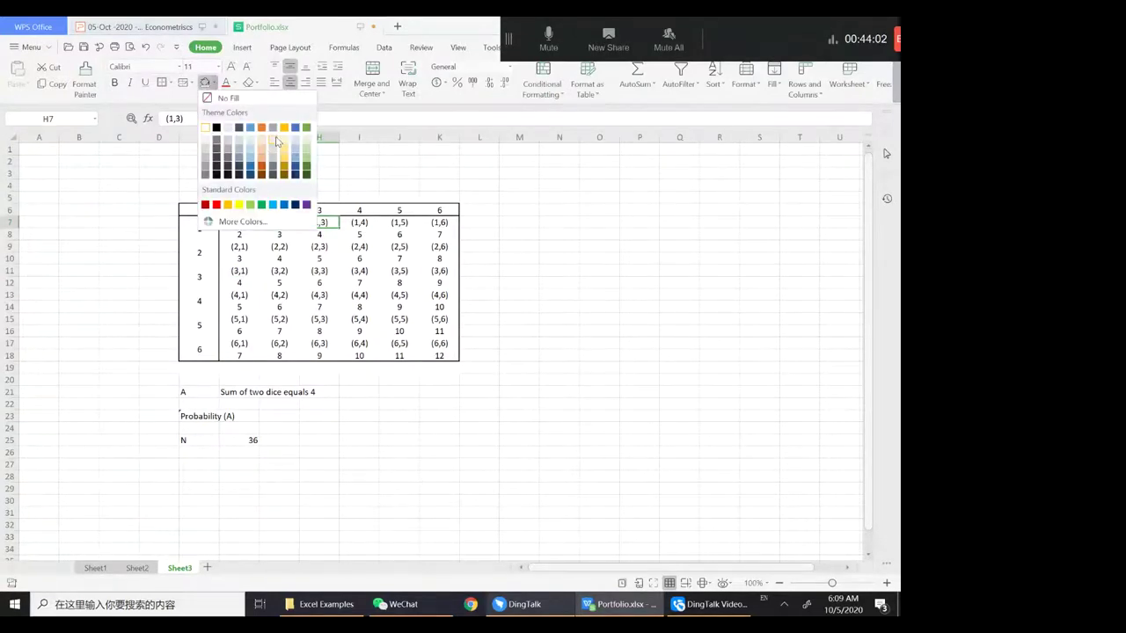
left_click(239, 205)
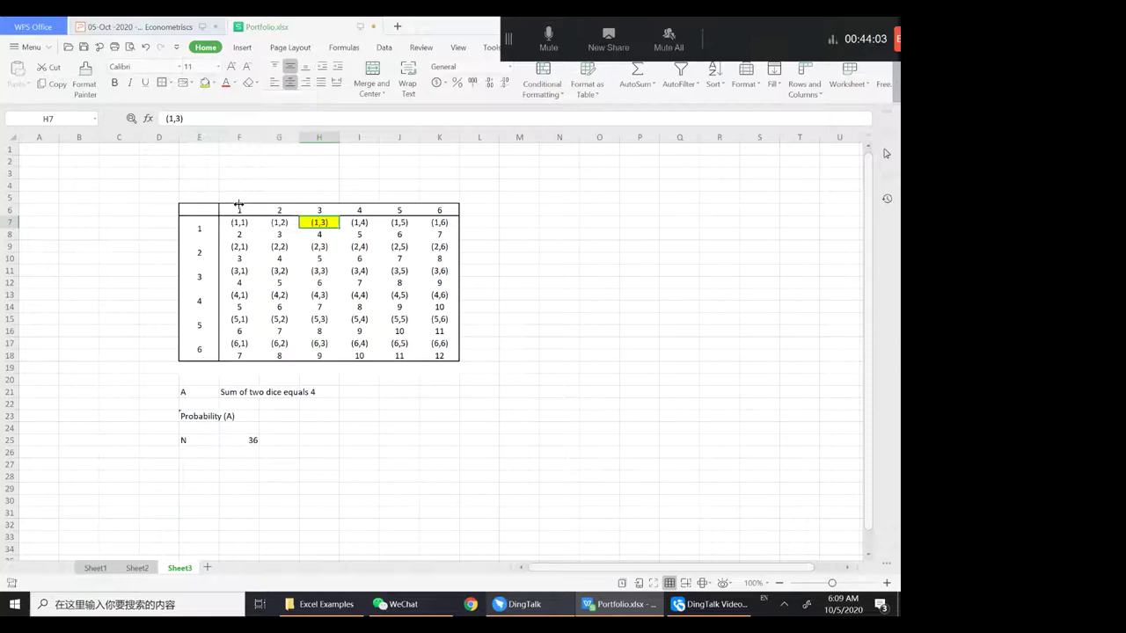
left_click(283, 247)
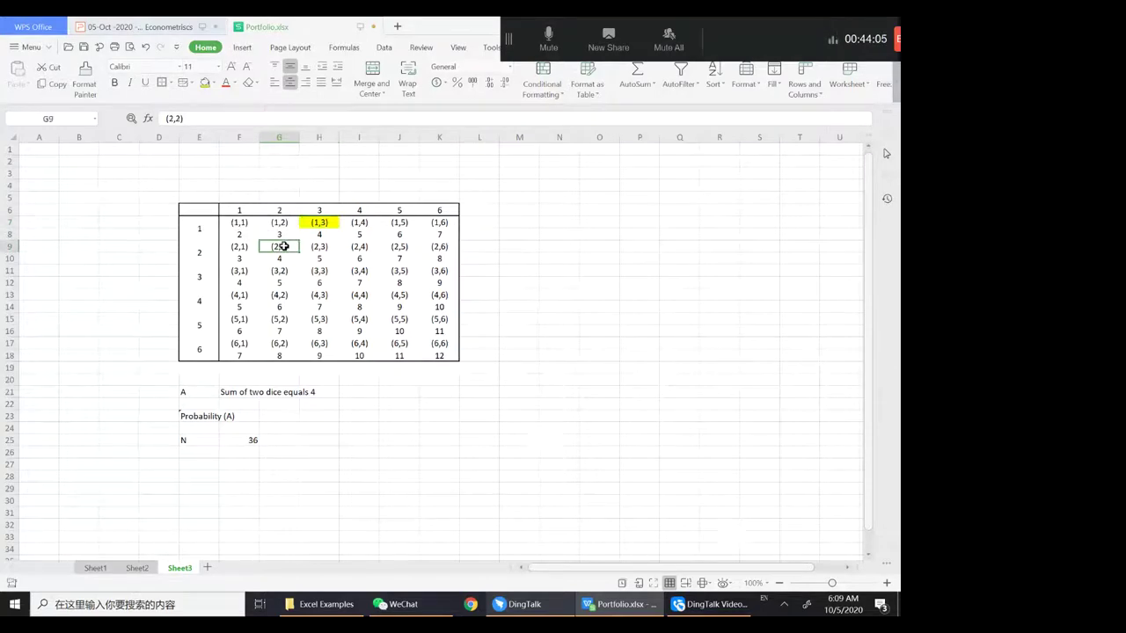
left_click(205, 82)
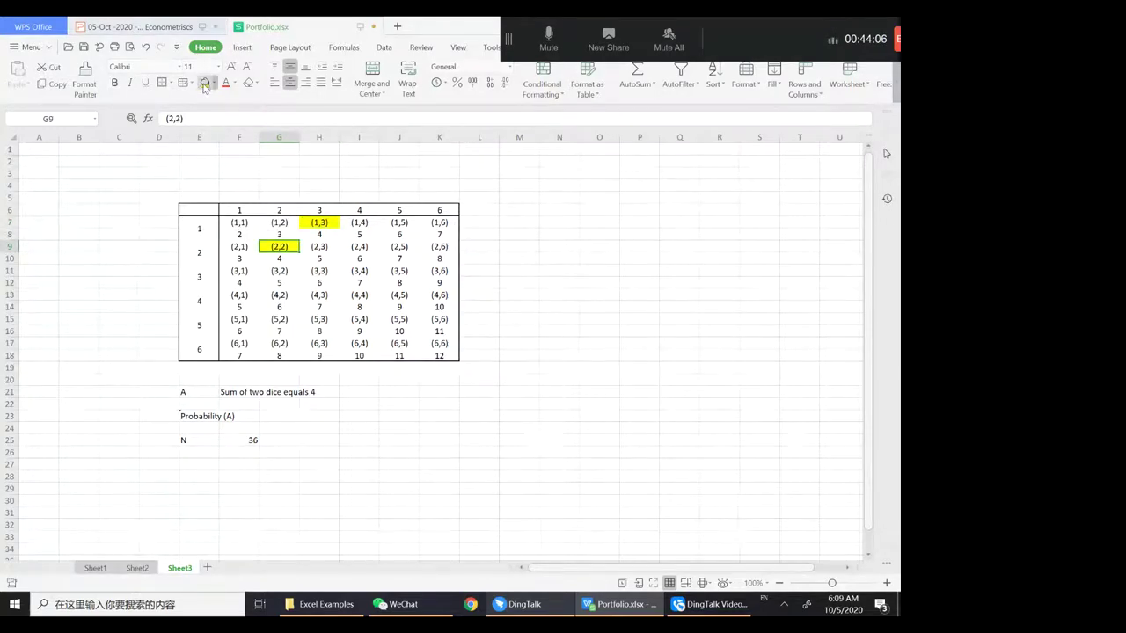
left_click(236, 270)
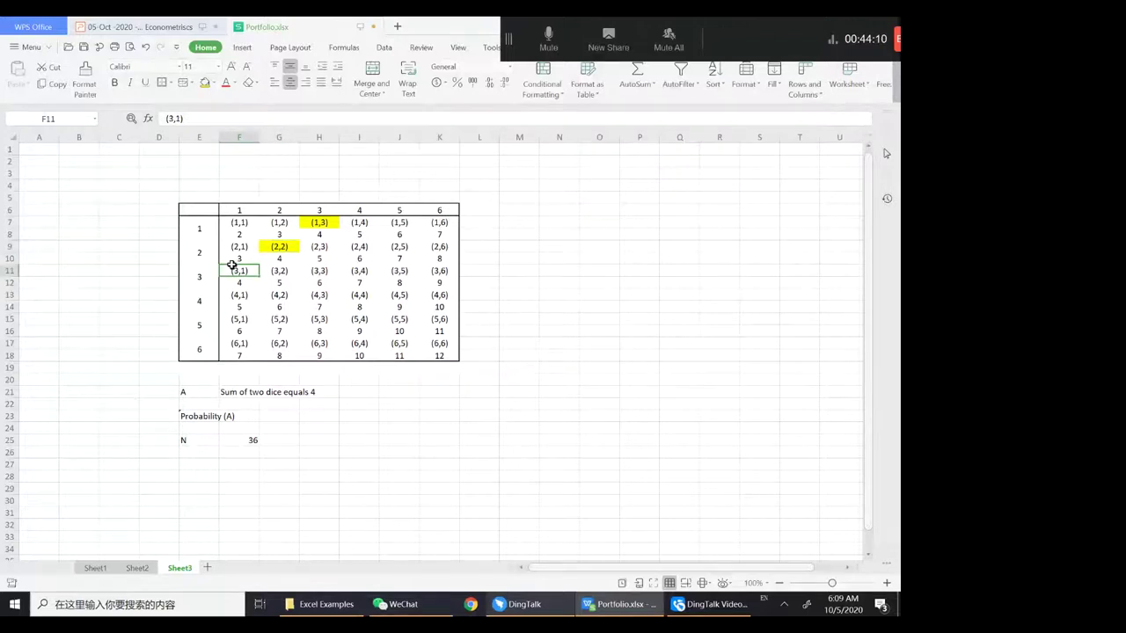
left_click(205, 82)
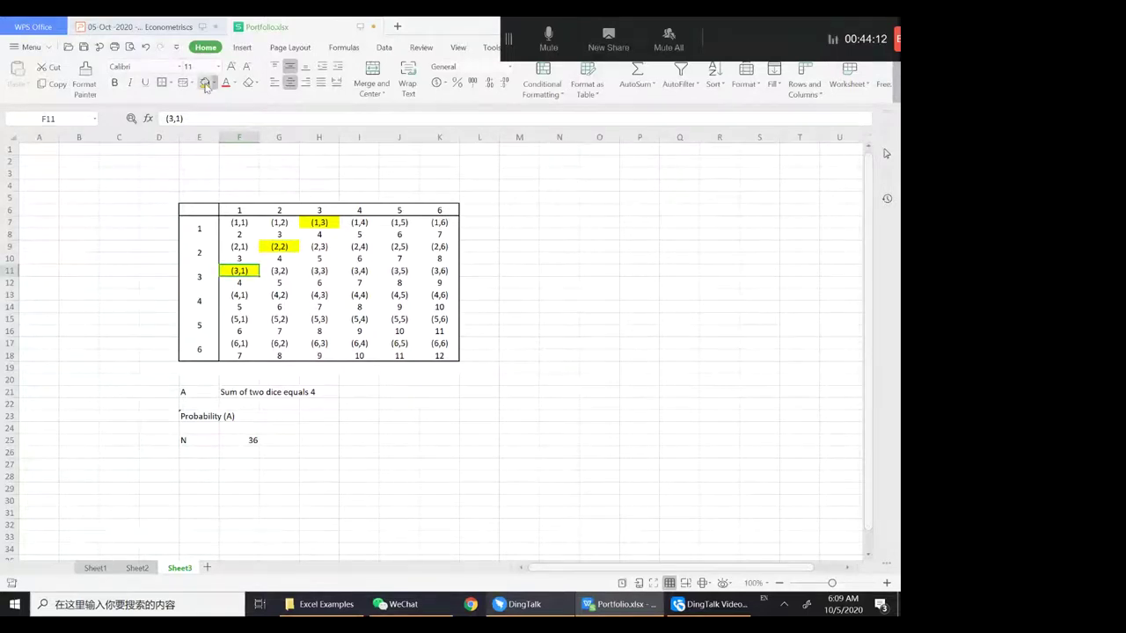
Calculate the probability of event A in G23 with the formula =3/36.
left_click(269, 417)
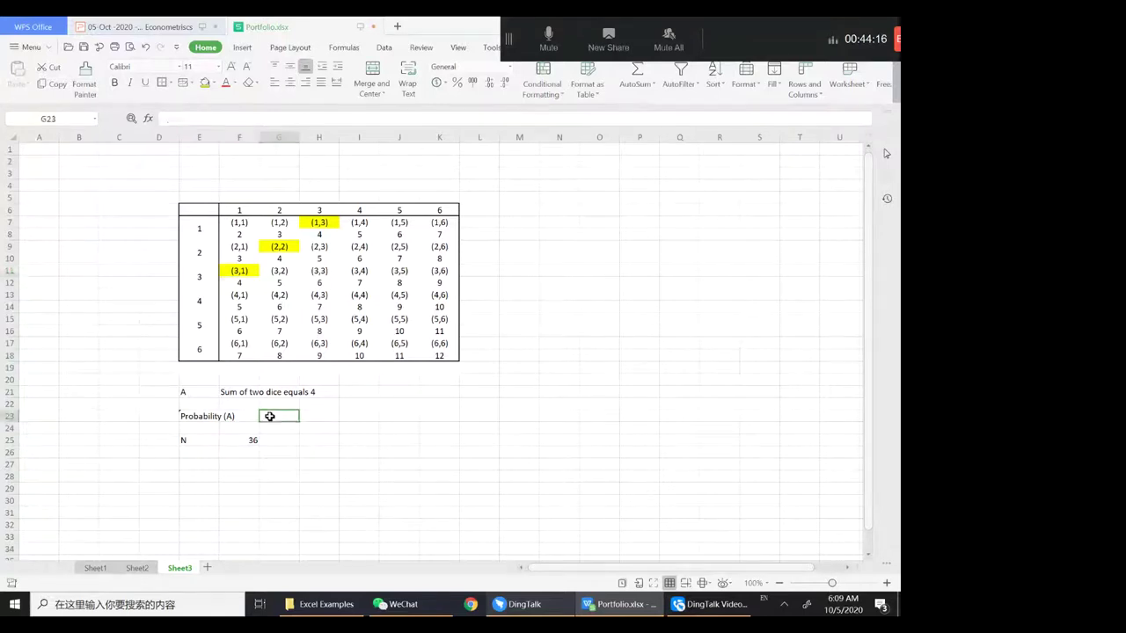
type("=4")
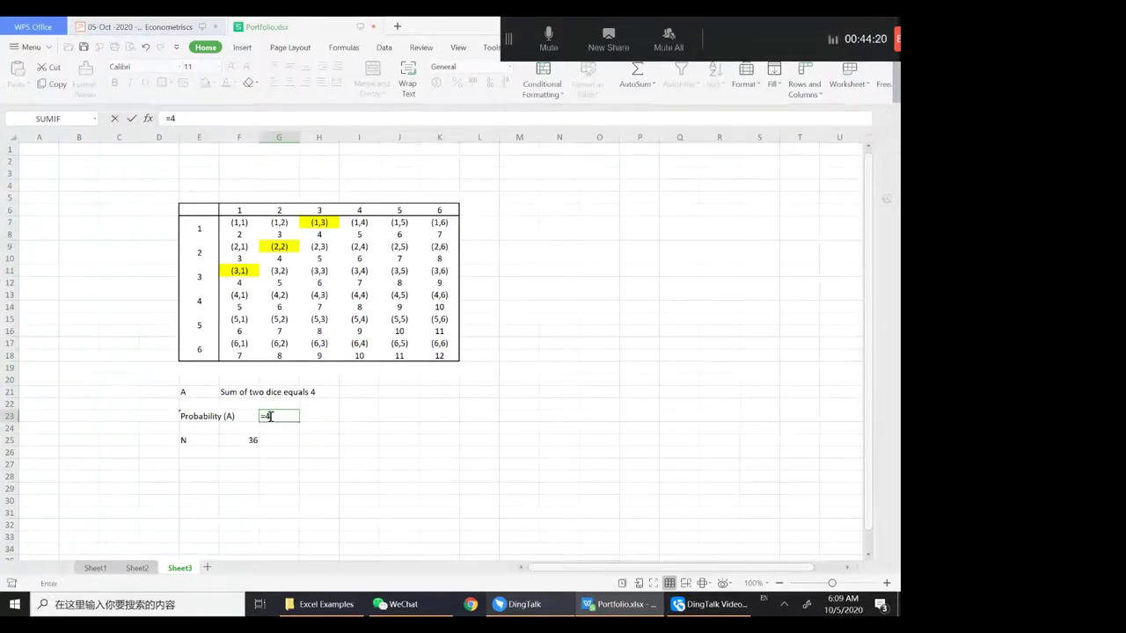
key("BackSpace")
type("3/36")
key("Return")
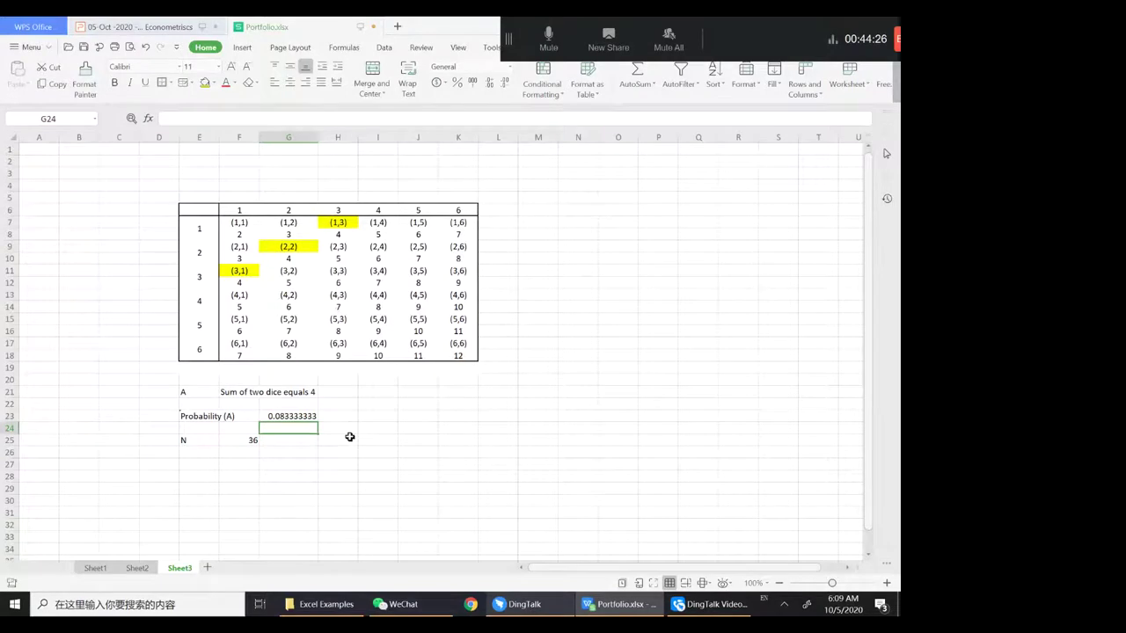
left_click(282, 416)
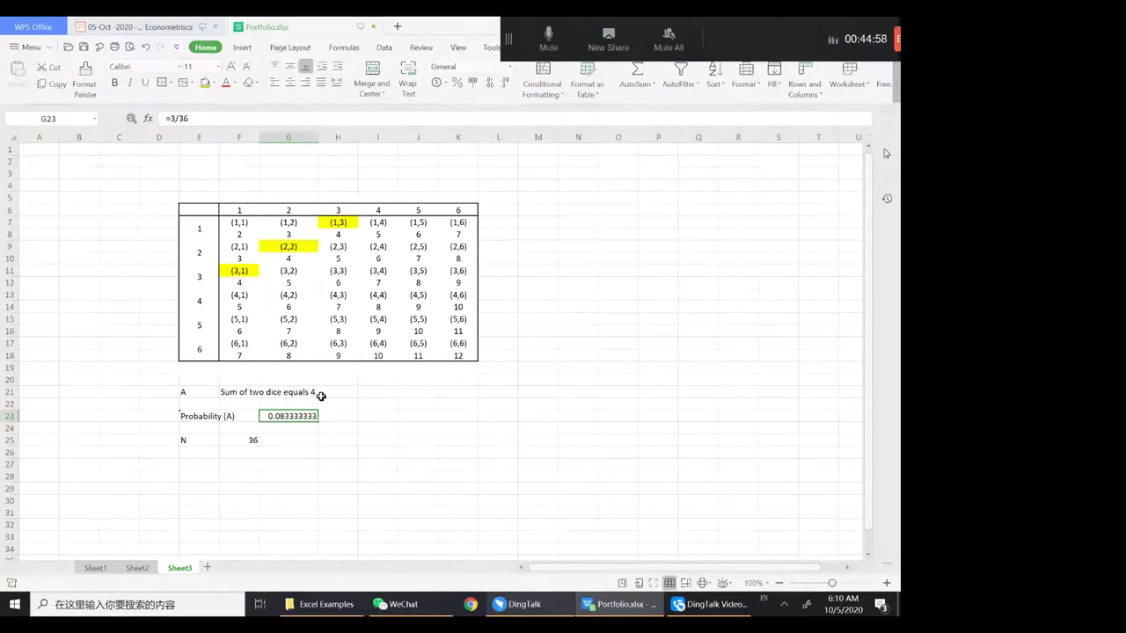
Copy the event A definition in E21:G21 to row 22 and change the copied label in E22 to "B".
left_click(198, 393)
key("shift+Right")
key("shift+Right")
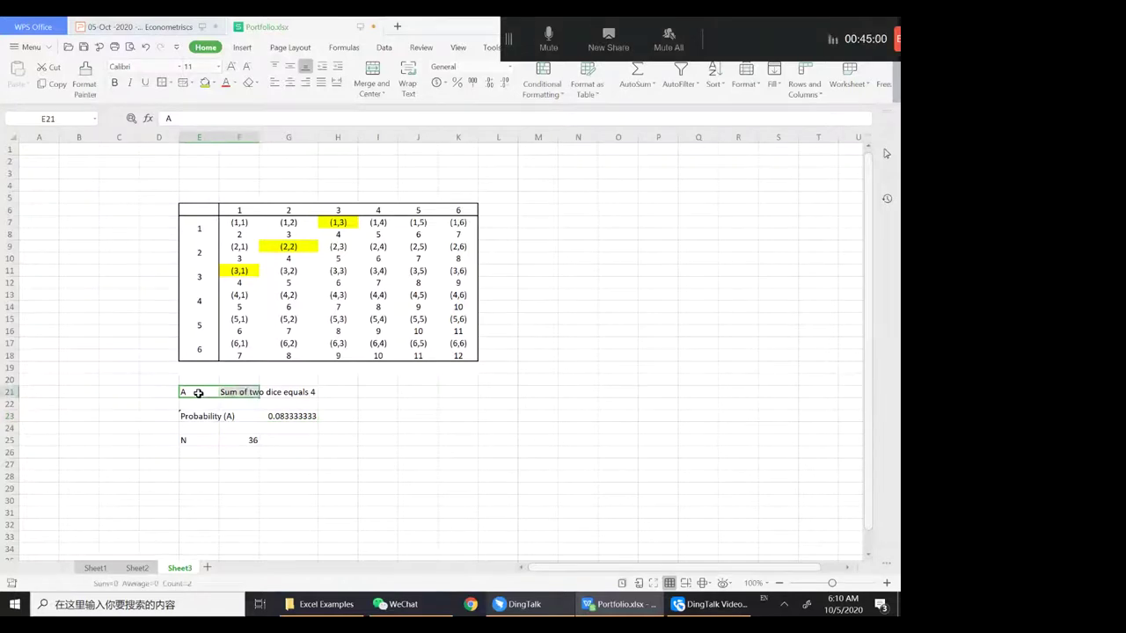
key("ctrl+c")
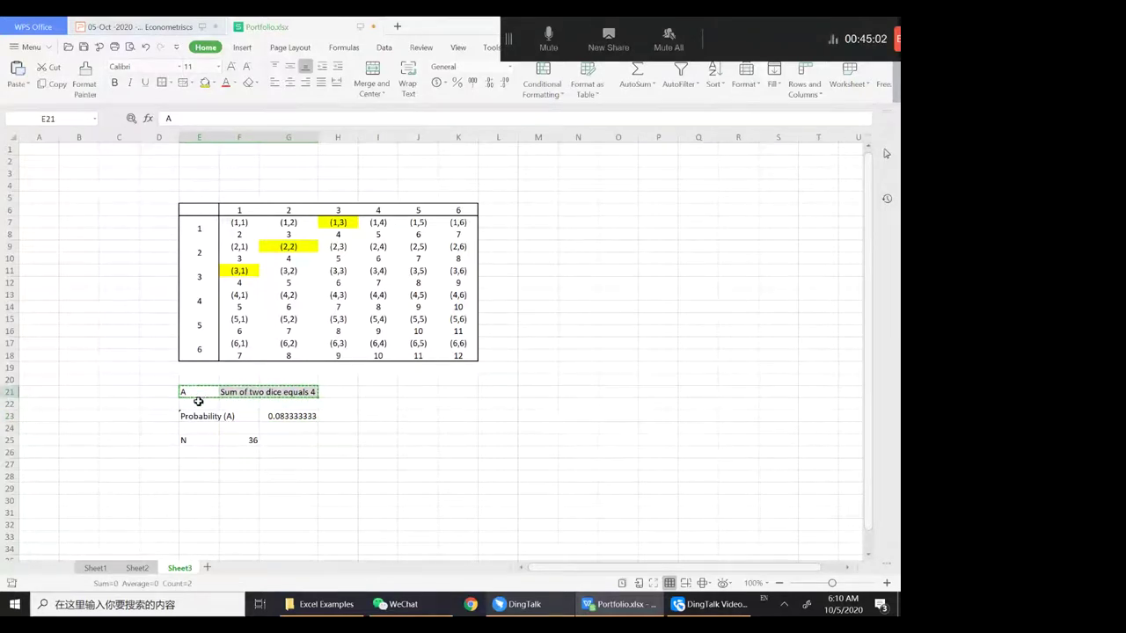
left_click(199, 404)
key("ctrl+v")
double_click(199, 404)
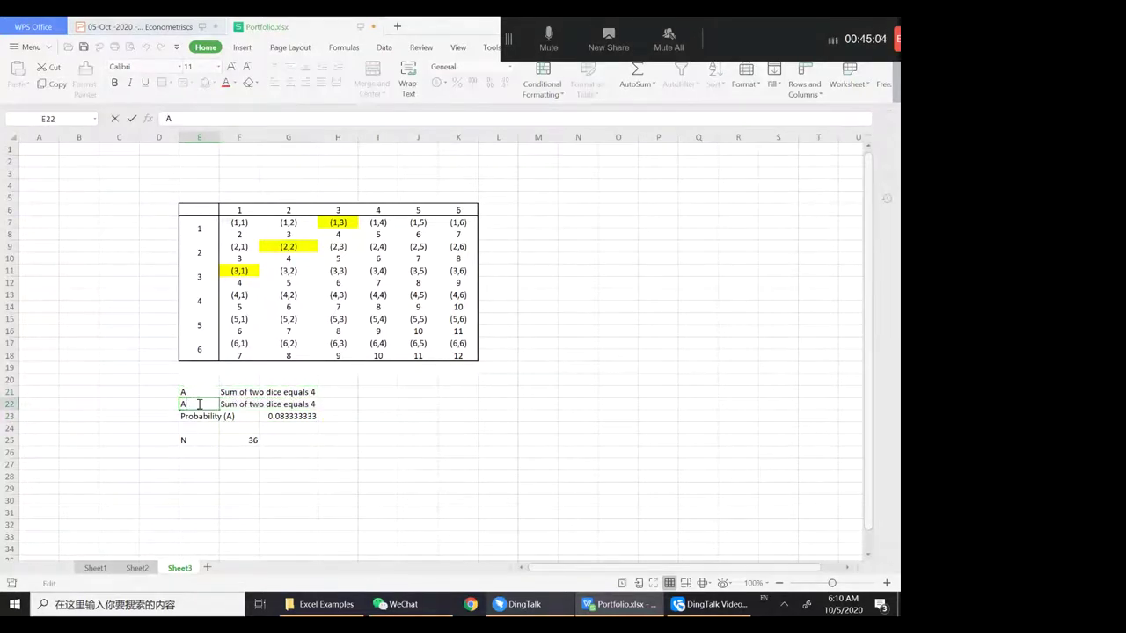
key("BackSpace")
type("B")
key("Return")
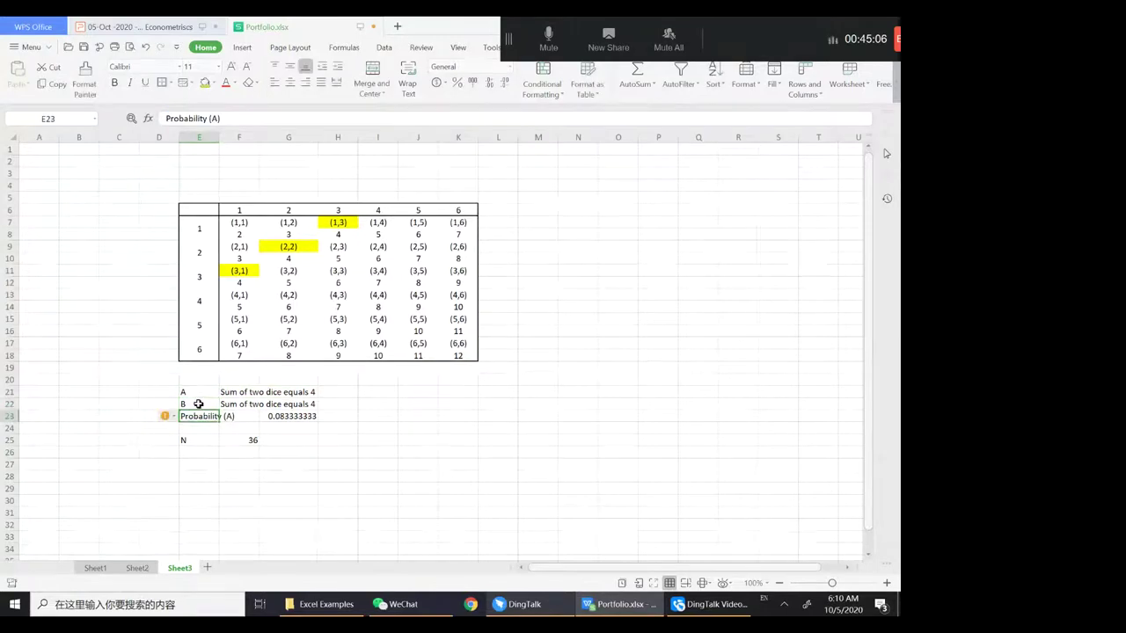
Change event B's description in F22 to "Sum of two dice equals 7".
left_click(303, 405)
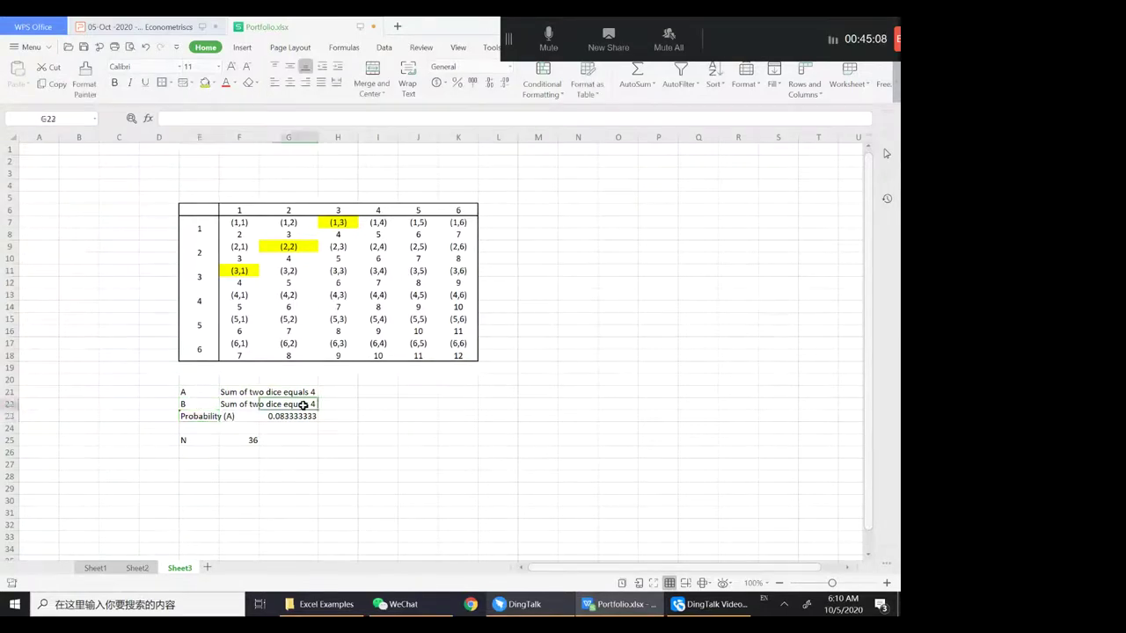
left_click(240, 405)
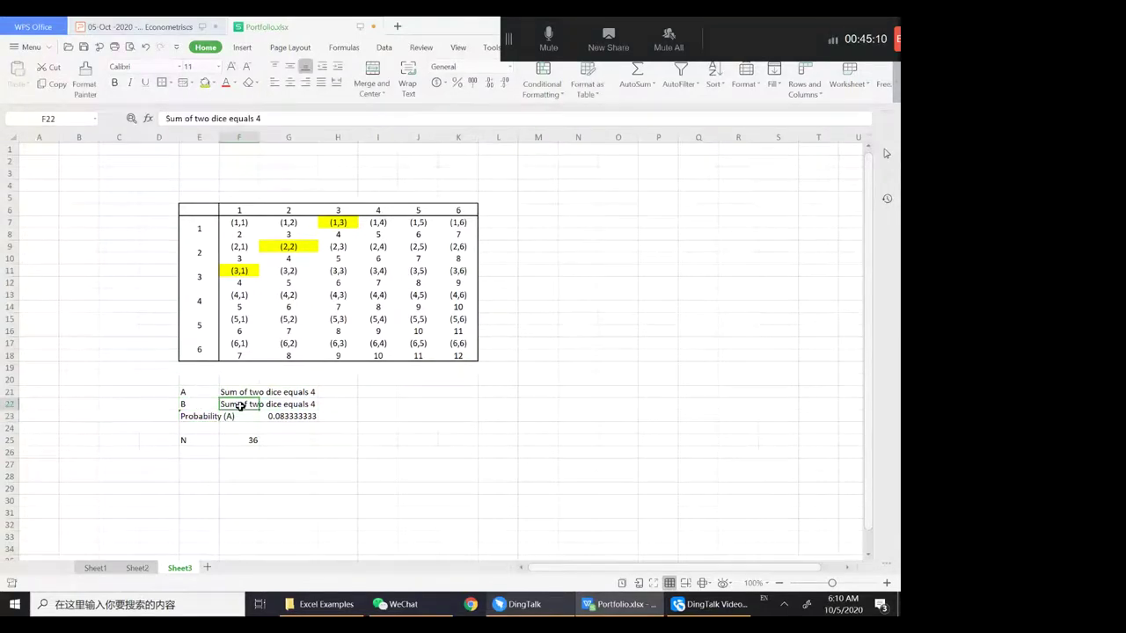
left_click(275, 123)
key("BackSpace")
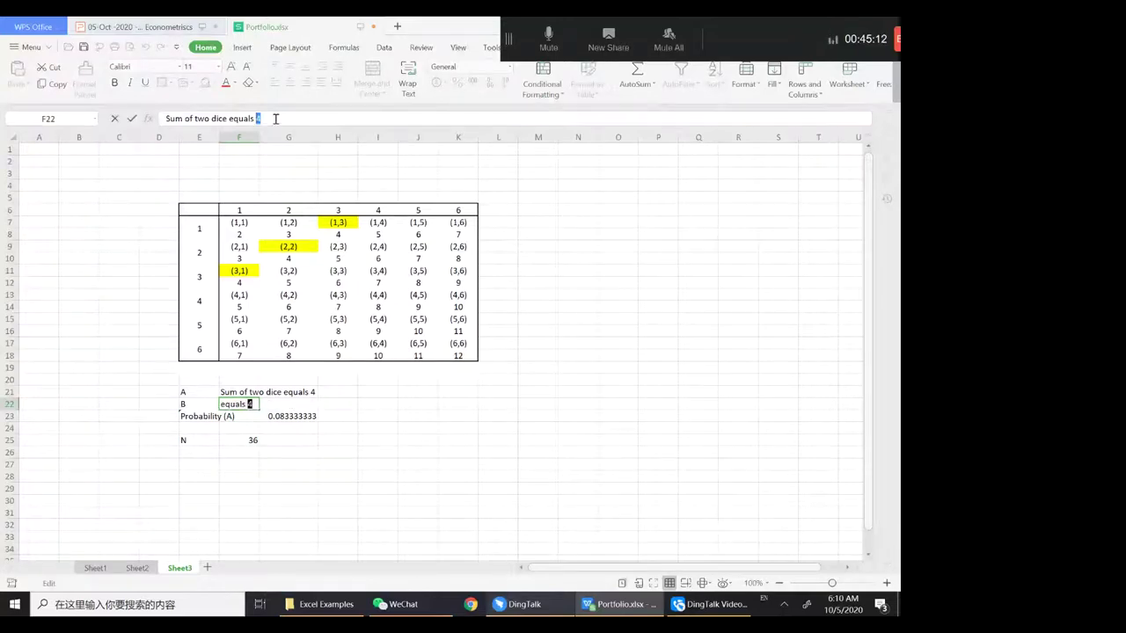
type("7")
key("Return")
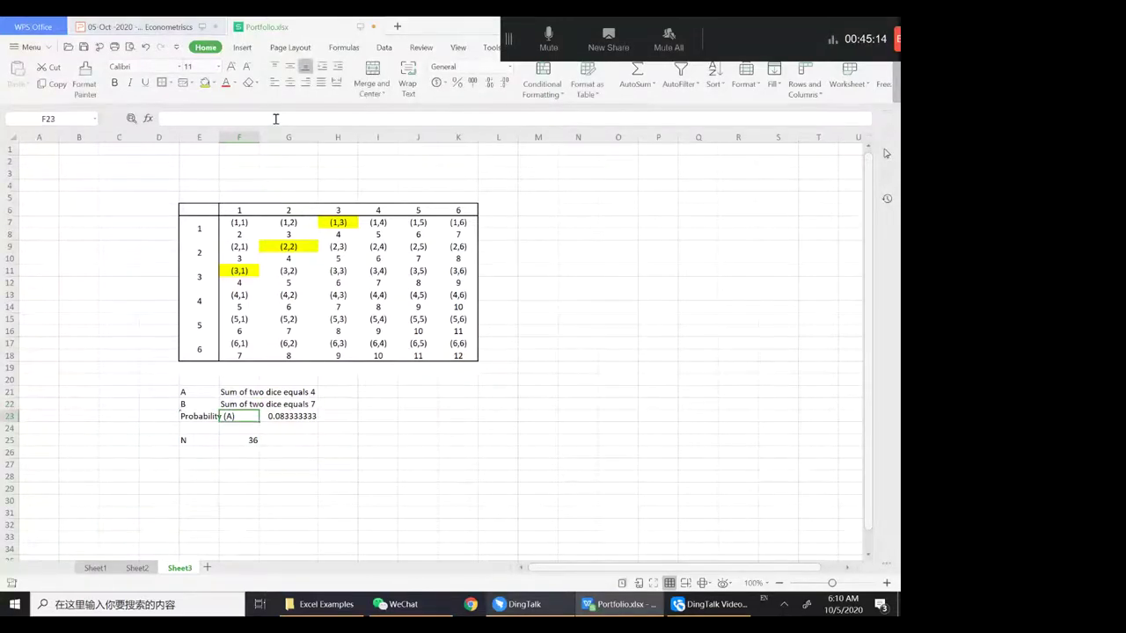
Copy the Probability (A) label and formula in E23:G23 to row 24.
left_click(237, 355)
left_click(286, 329)
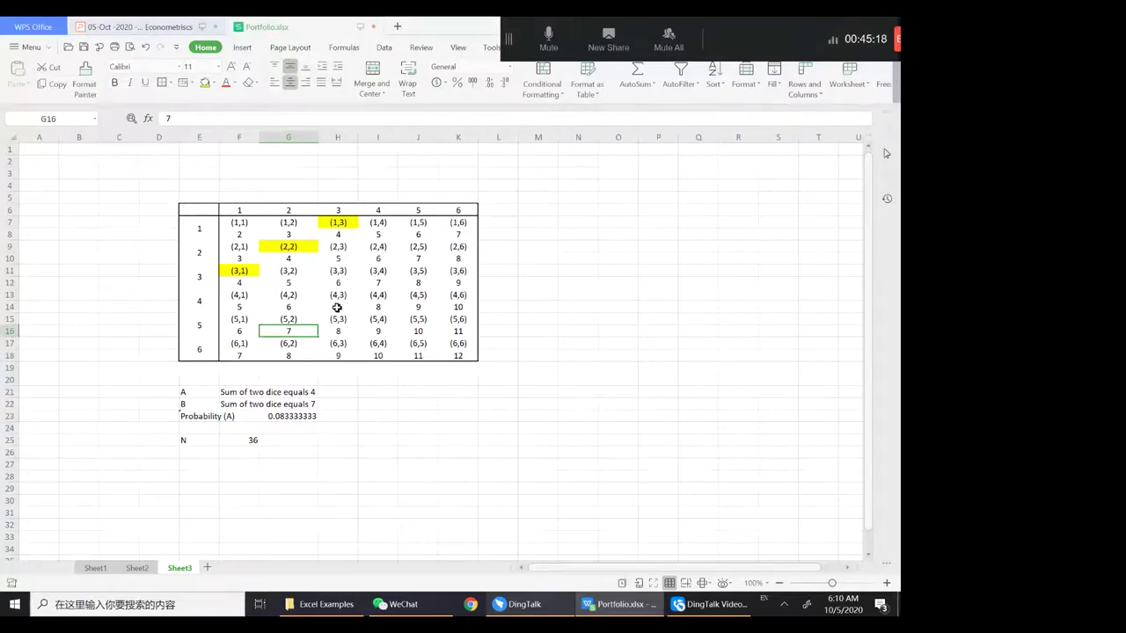
left_click(336, 306)
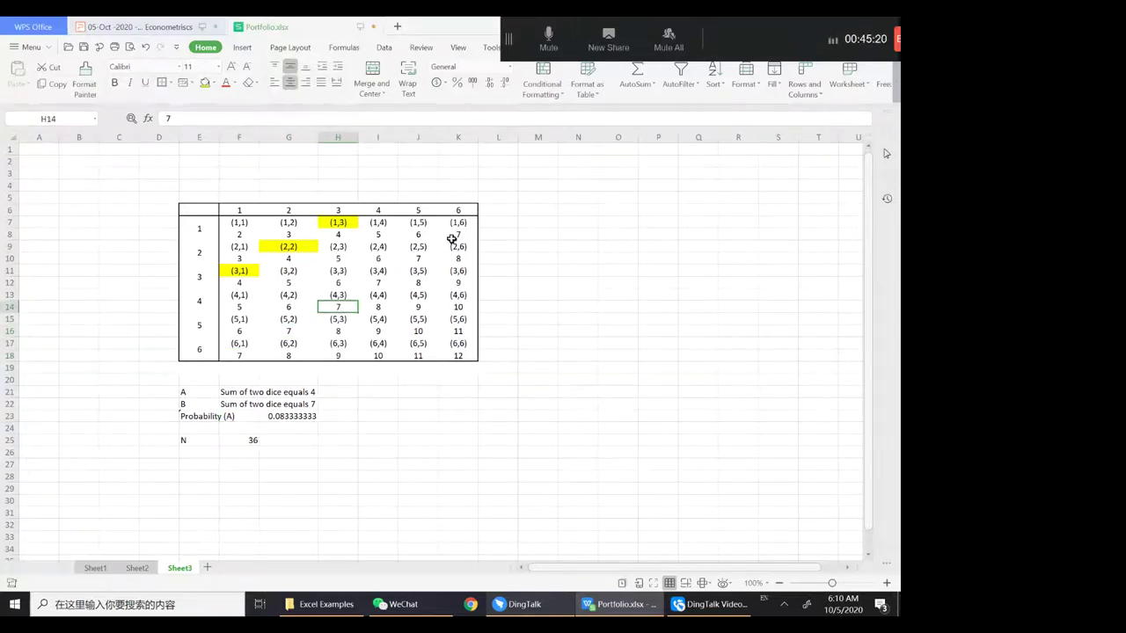
left_click(186, 416)
key("shift+Right")
key("shift+Right")
key("shift+Right")
key("shift+Left")
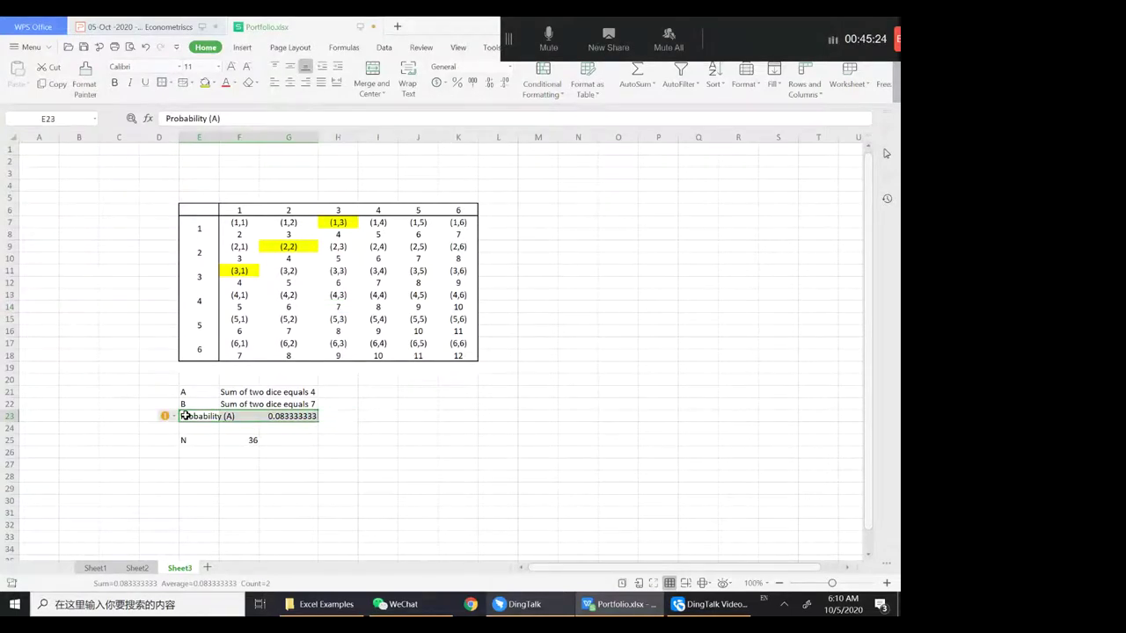
key("ctrl+c")
left_click(195, 428)
key("ctrl+v")
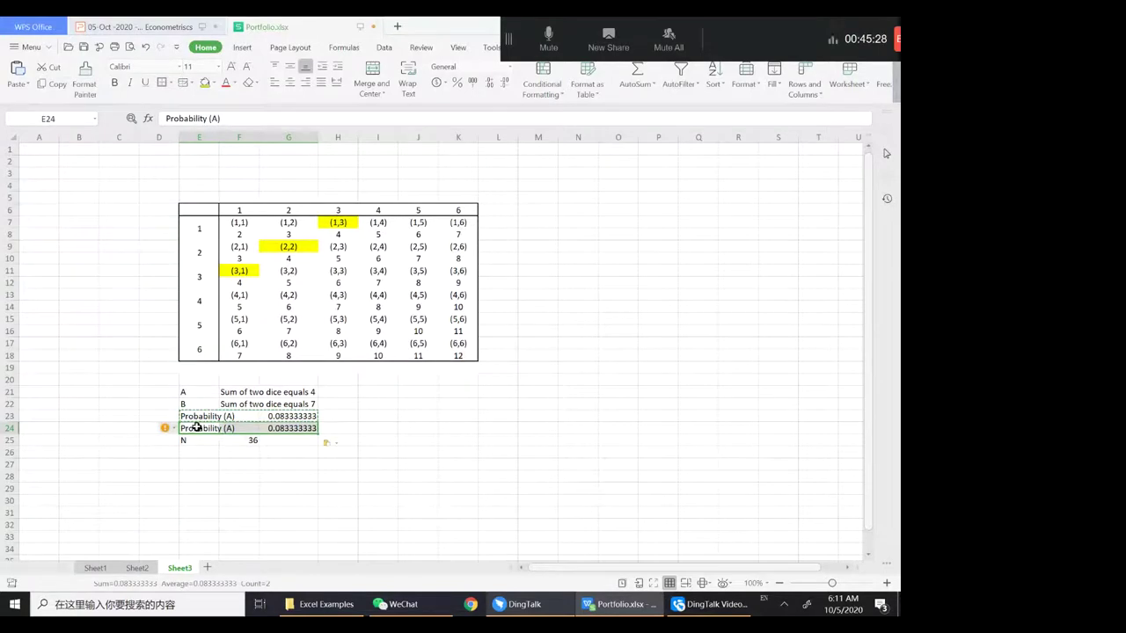
Change the copied label in E24 to "Probability (B)".
left_click(208, 429)
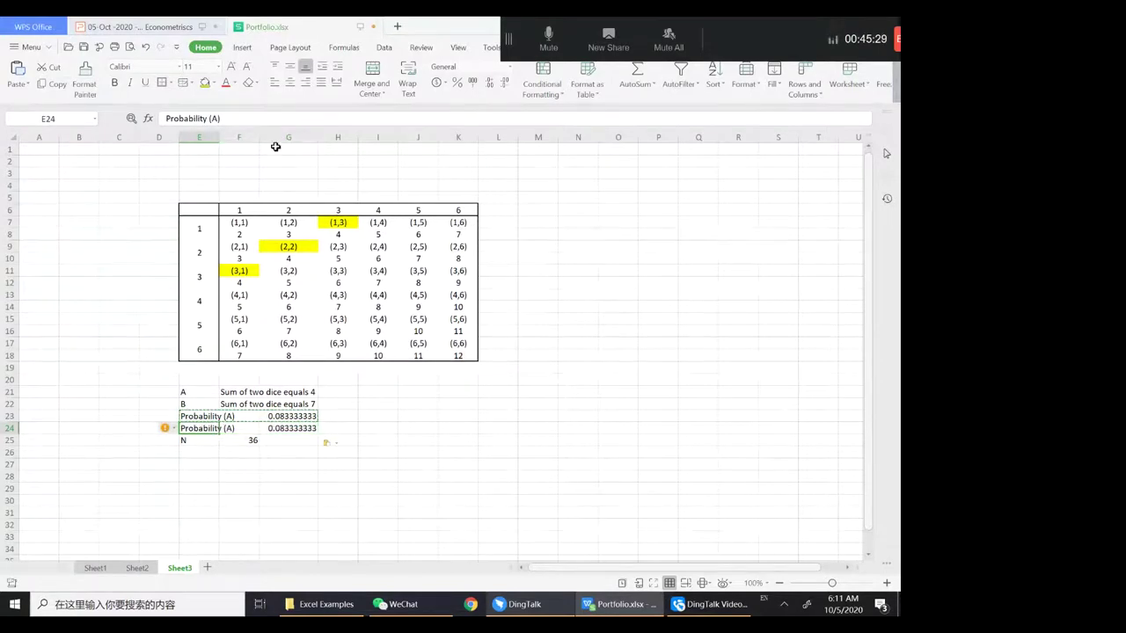
left_click(219, 119)
double_click(215, 119)
type("B")
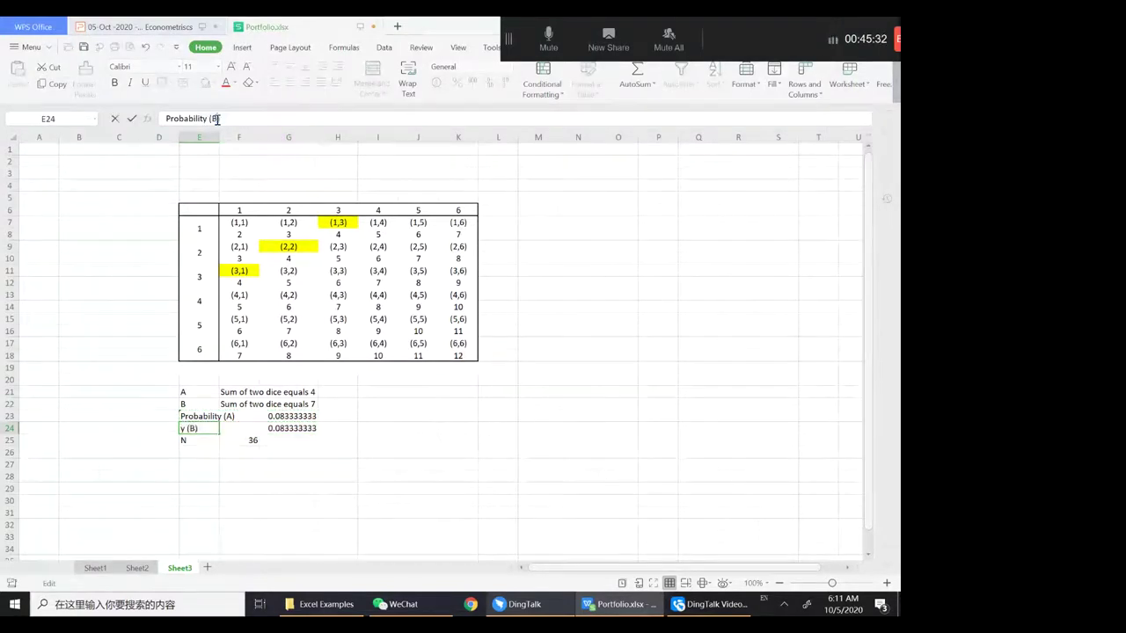
Change the formula for event B's probability in G24 to =6/36.
left_click(299, 426)
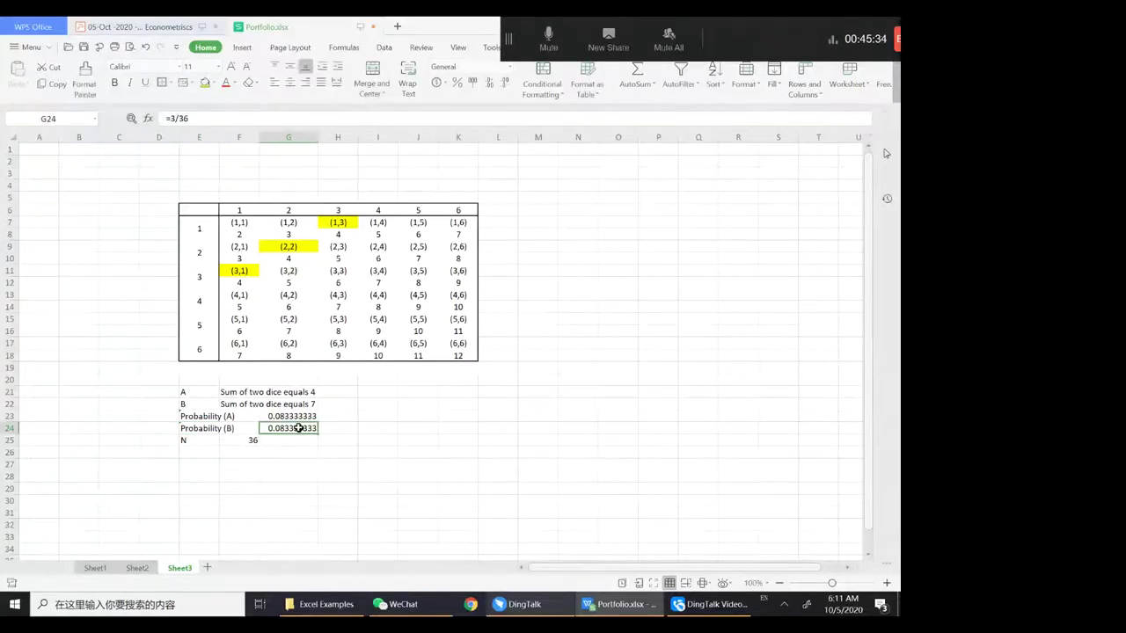
left_click(181, 118)
double_click(175, 118)
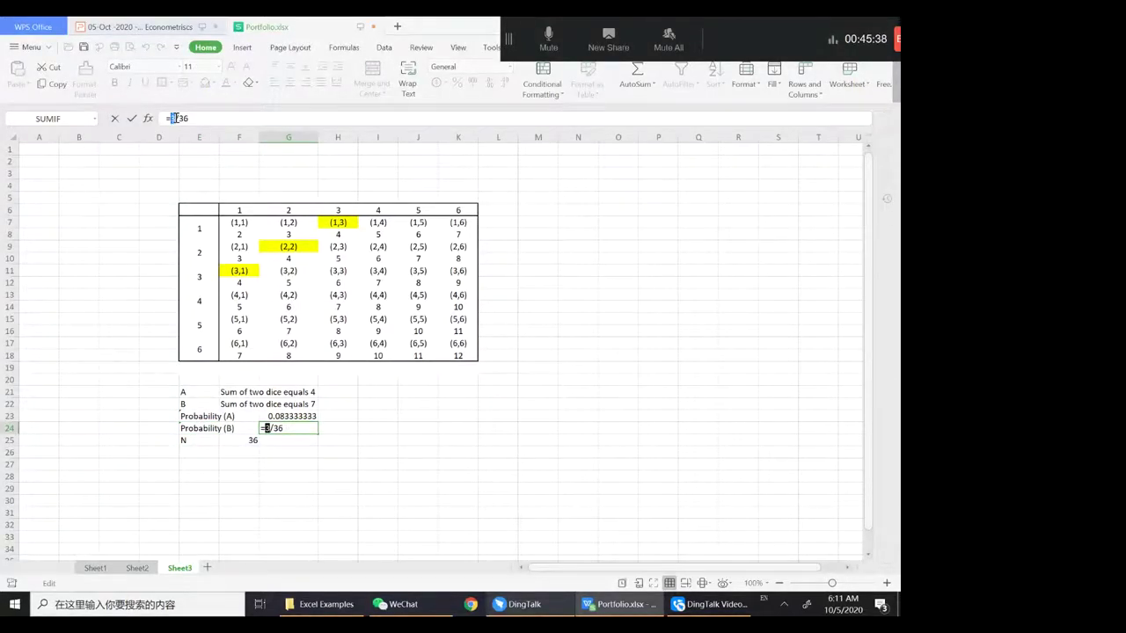
type("6")
key("Return")
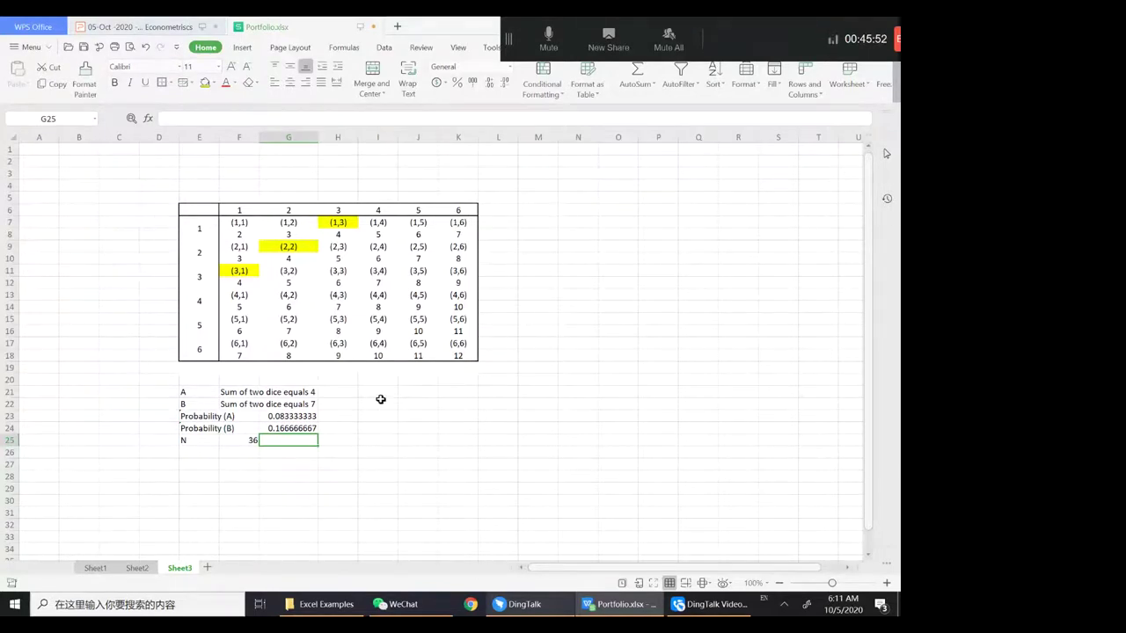
Define event C beside event A with "C" in I21 and "Atleast one die shows 5" in J21.
left_click(380, 402)
left_click(382, 392)
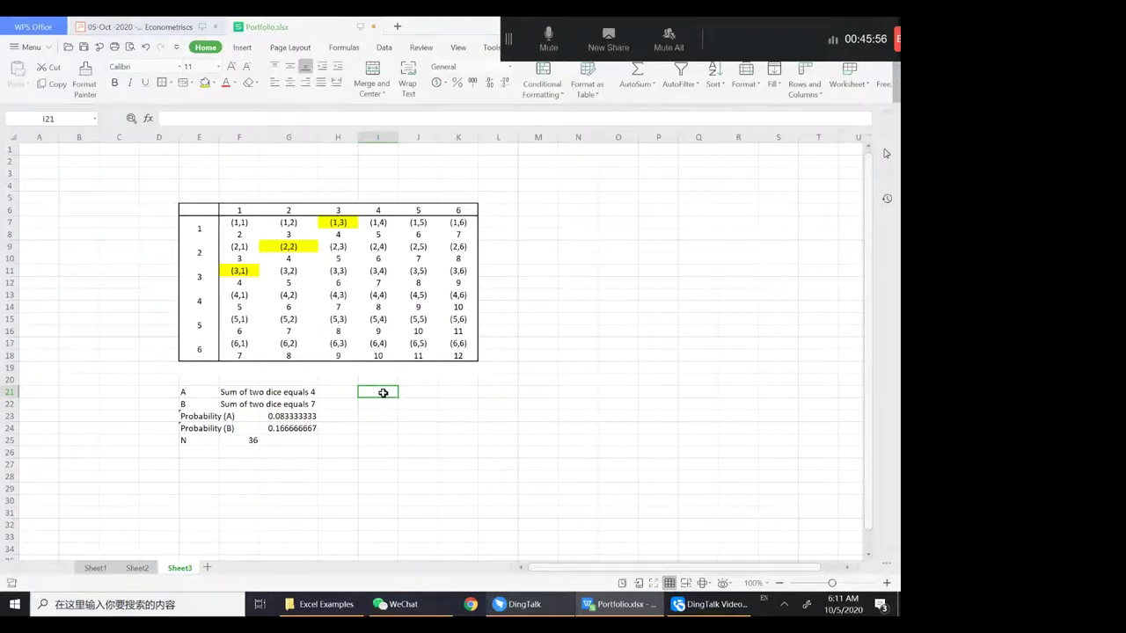
type("C")
key("Tab")
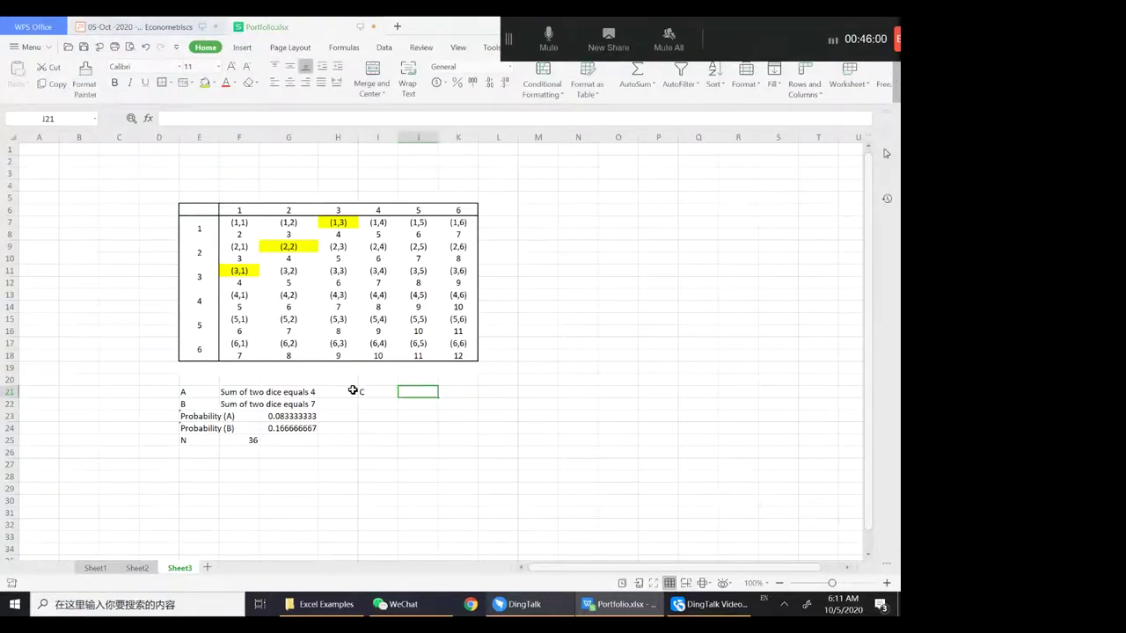
type("Atleast")
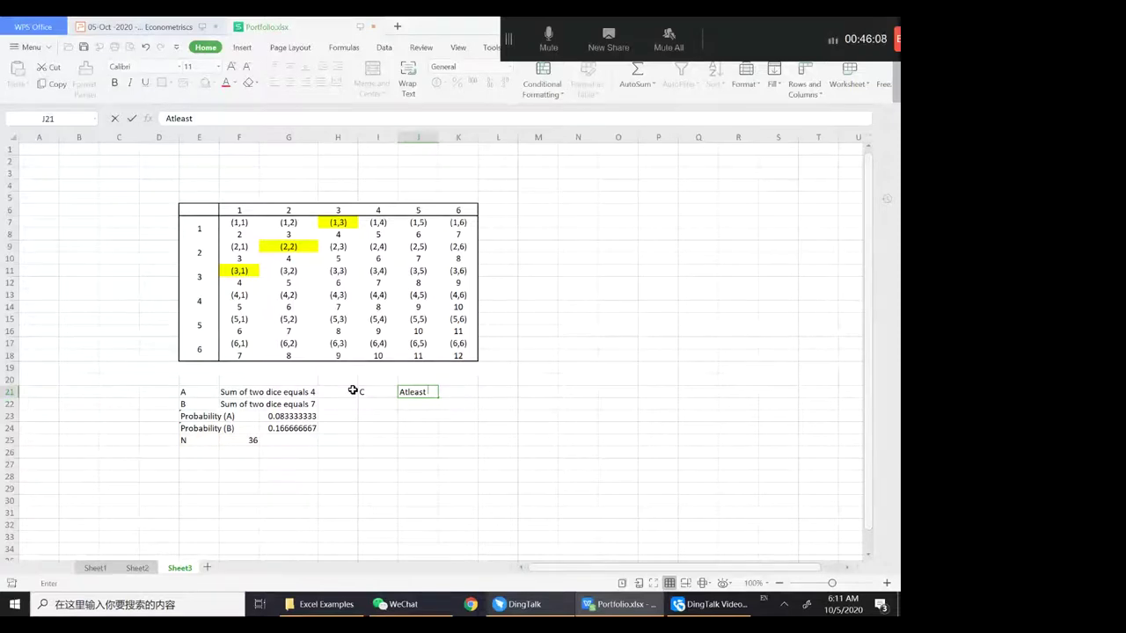
type("ne die shows 5")
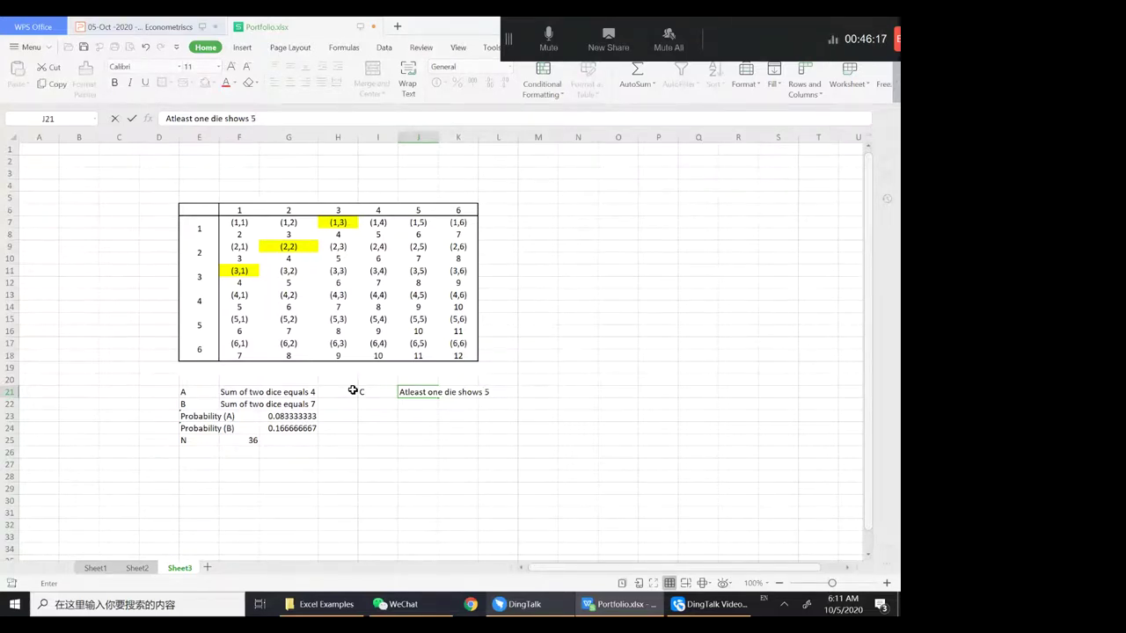
key("Return")
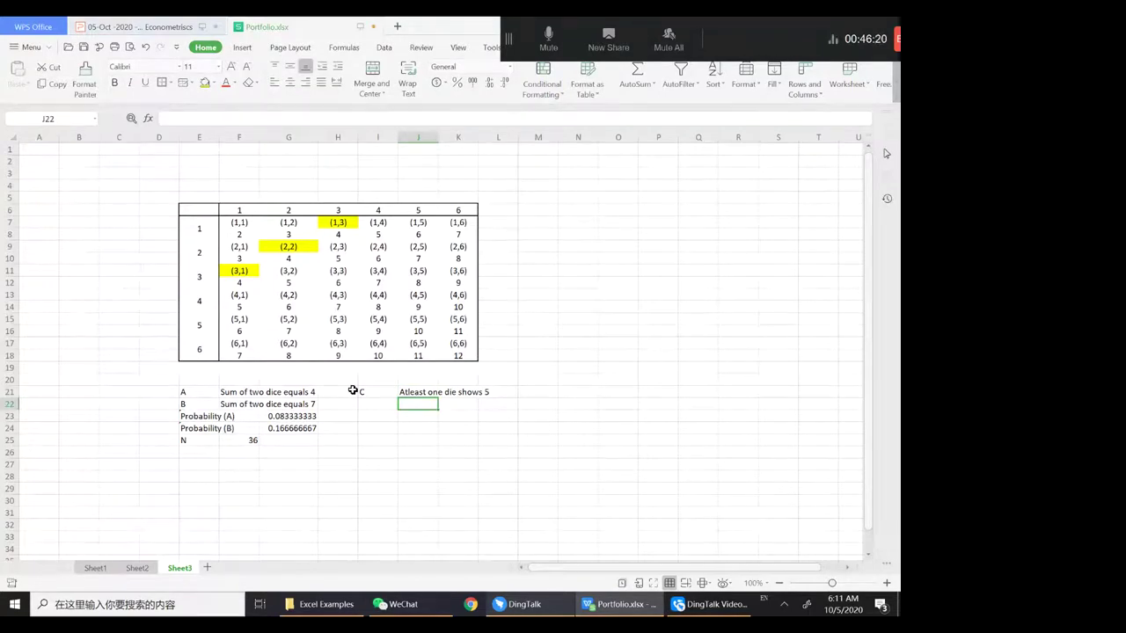
Copy the Probability (A) label and formula in E23:G23 to I23:K23 below event C.
key("Down")
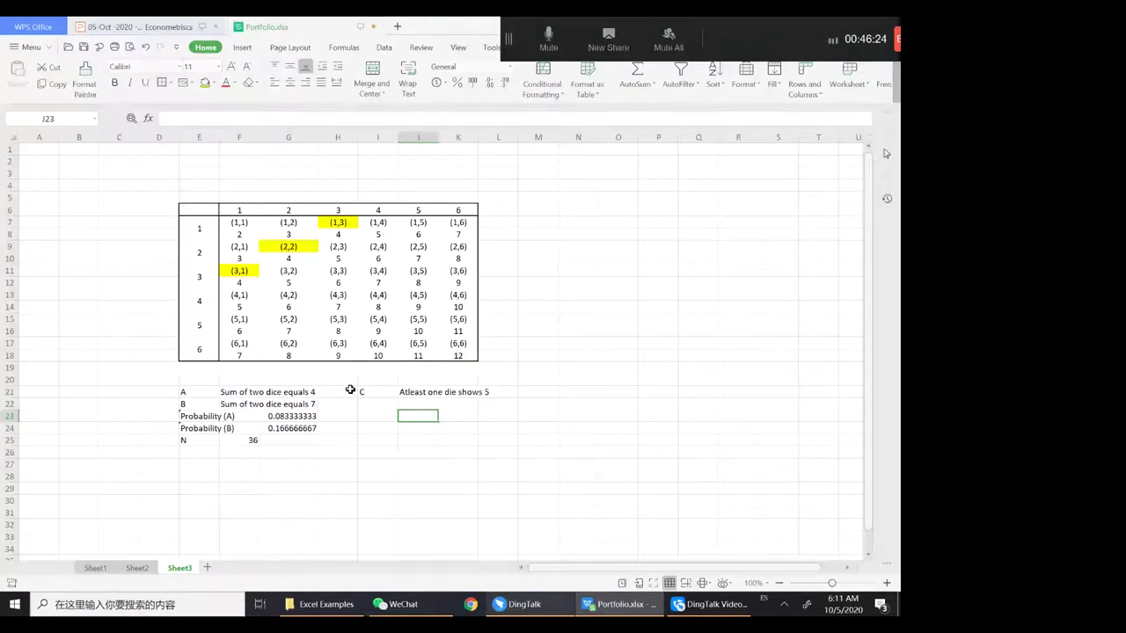
left_click_drag(202, 417, 303, 420)
key("ctrl+c")
key("Right")
key("Right")
key("Right")
key("Right")
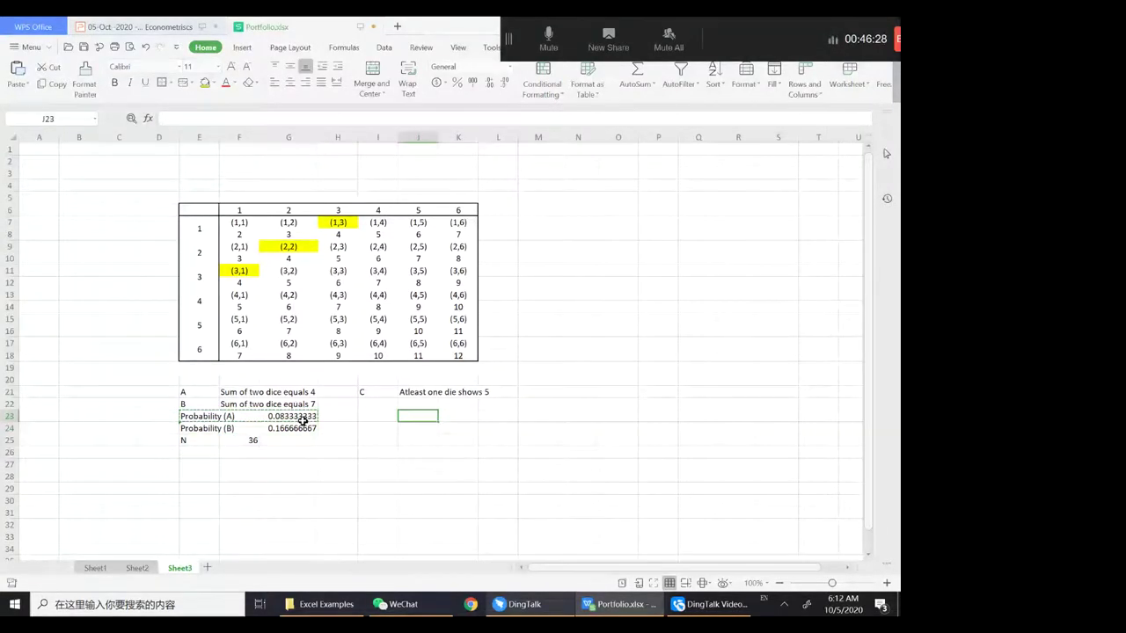
key("ctrl+v")
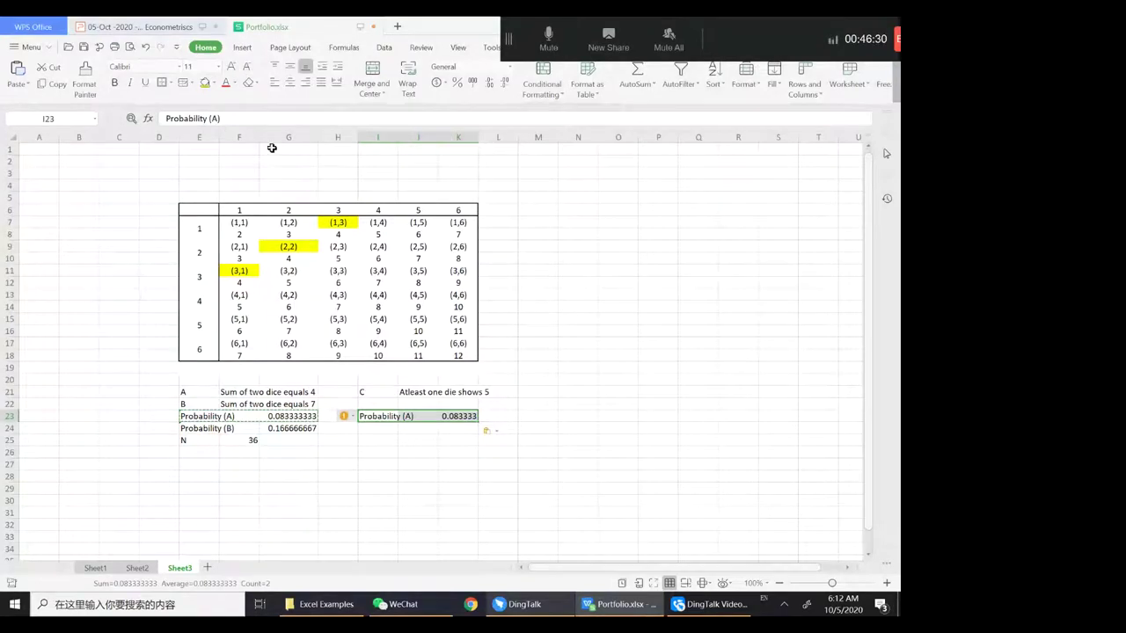
Change the copied label in I23 to "Probability (C)" and clear the copied formula from K23.
left_click(220, 119)
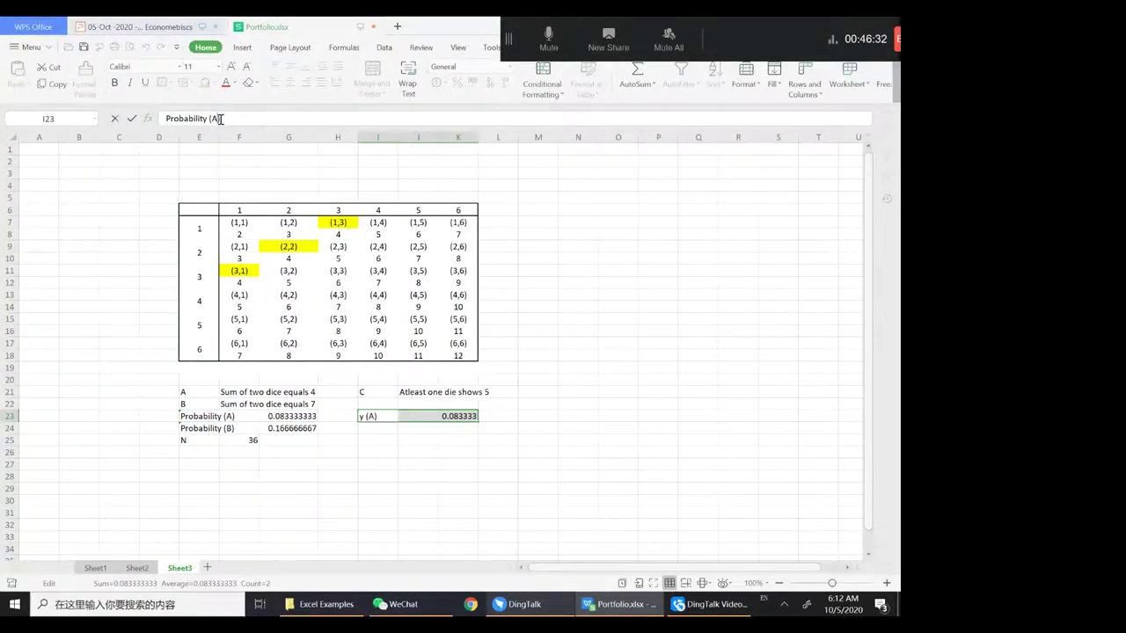
double_click(220, 118)
type("C")
key("Return")
key("Right")
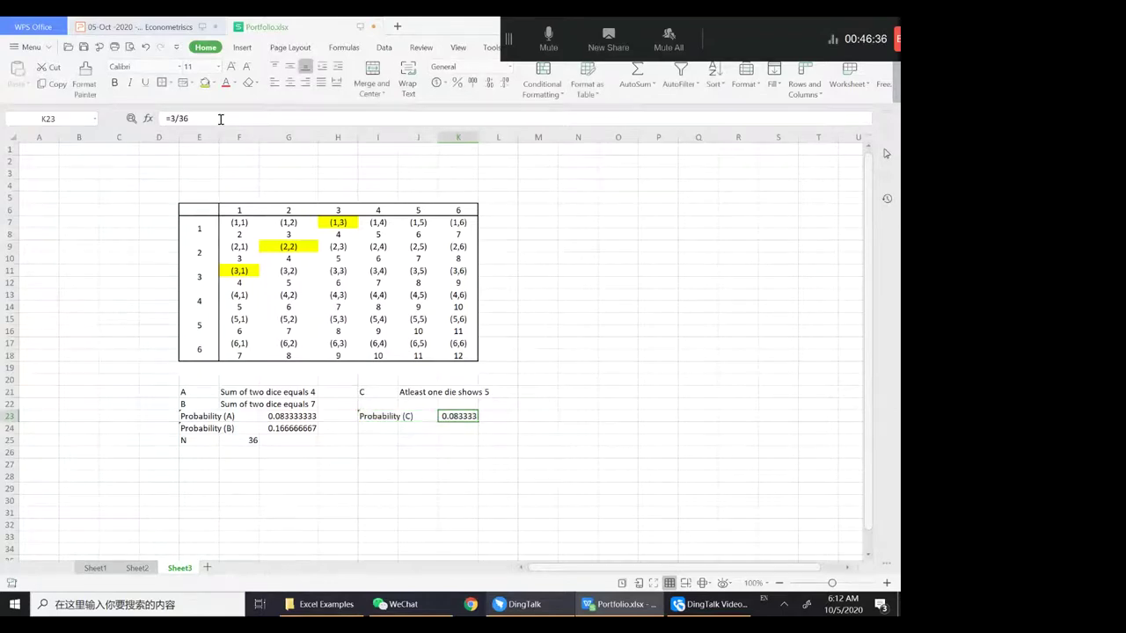
key("Delete")
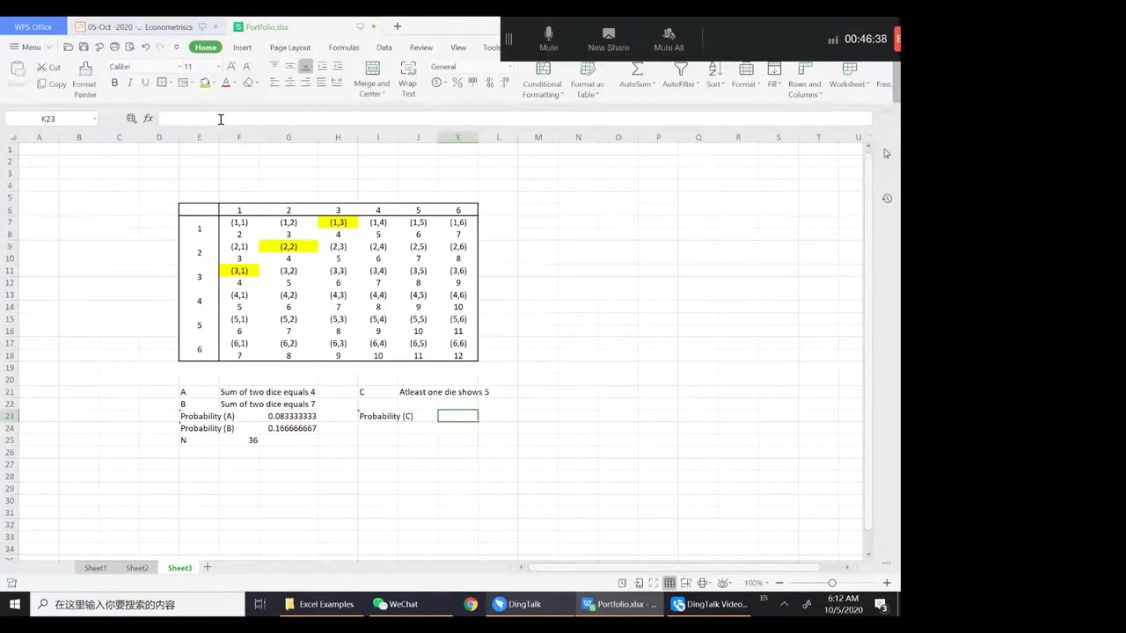
Fill the outcome pairs of the first-die-5 row, F15:K15, with light blue.
left_click(243, 322)
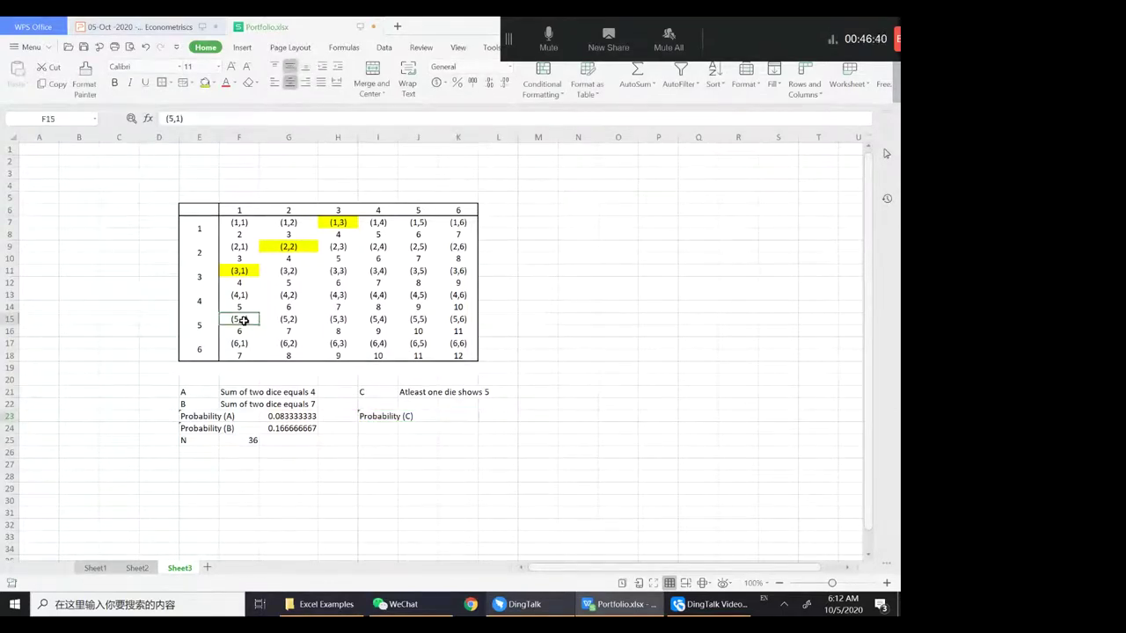
key("shift+Right")
key("shift+Right")
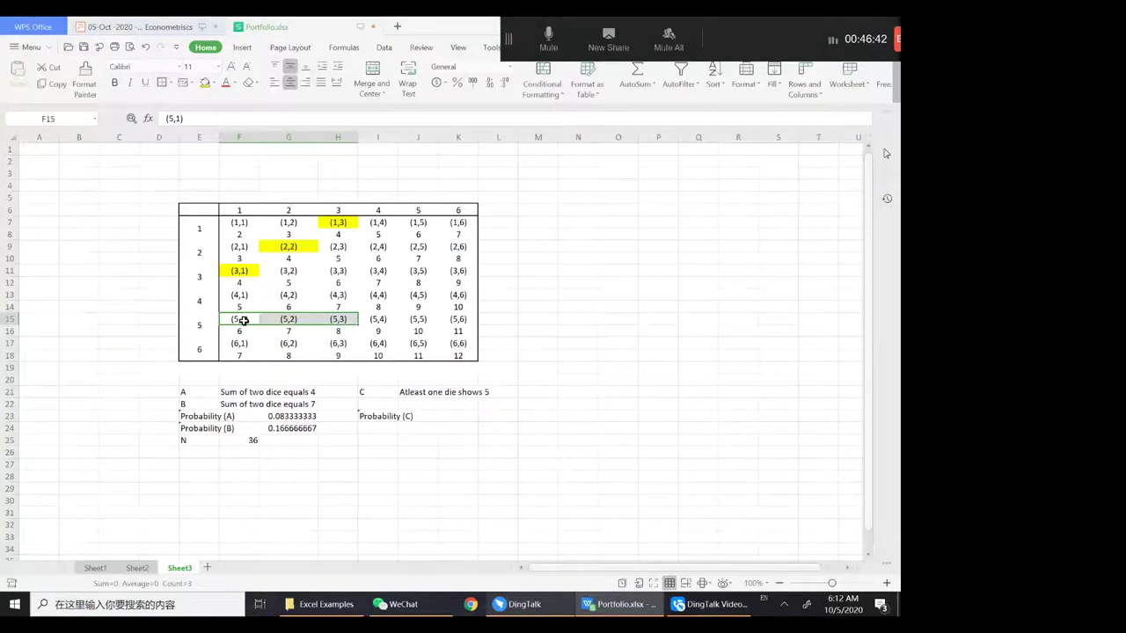
key("shift+Right")
key("shift+Right")
key("shift+Right")
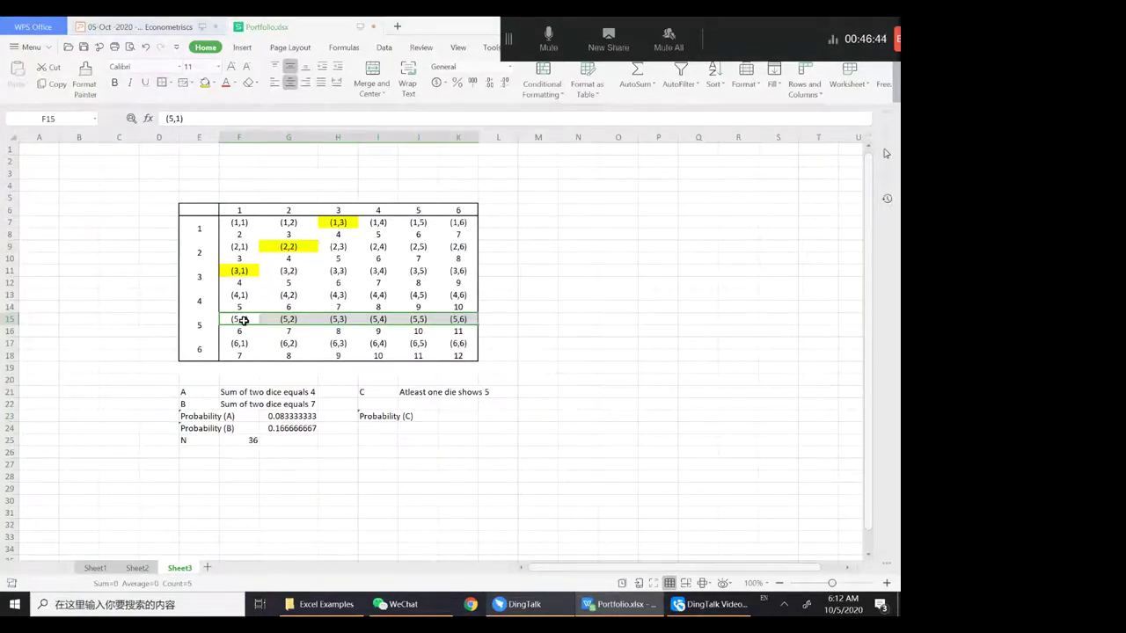
left_click(214, 86)
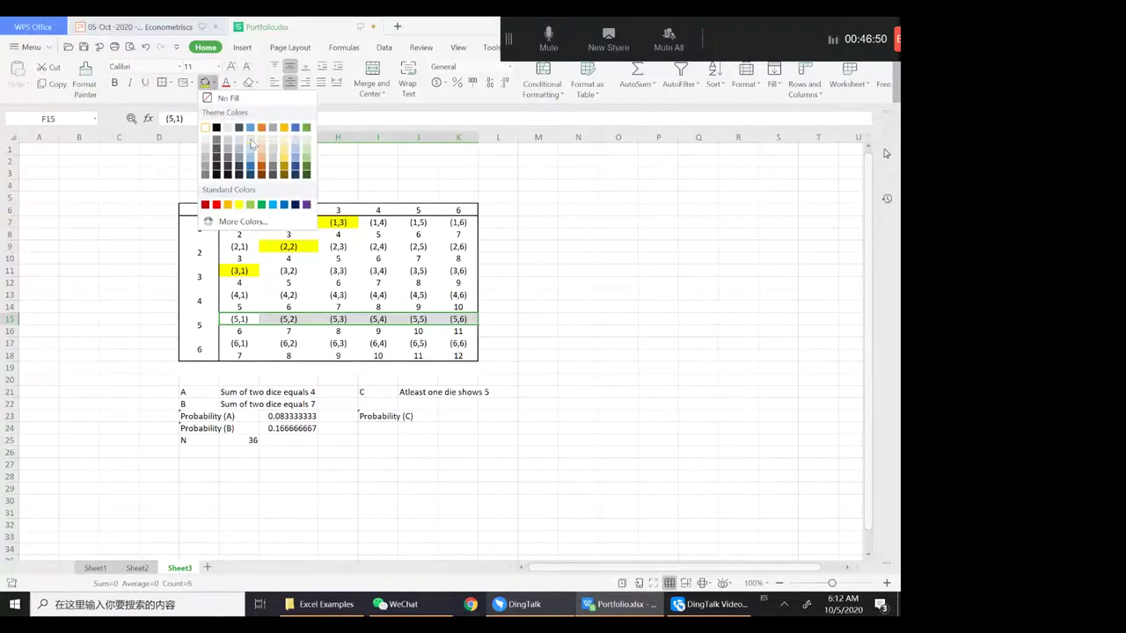
left_click(252, 143)
left_click(457, 307)
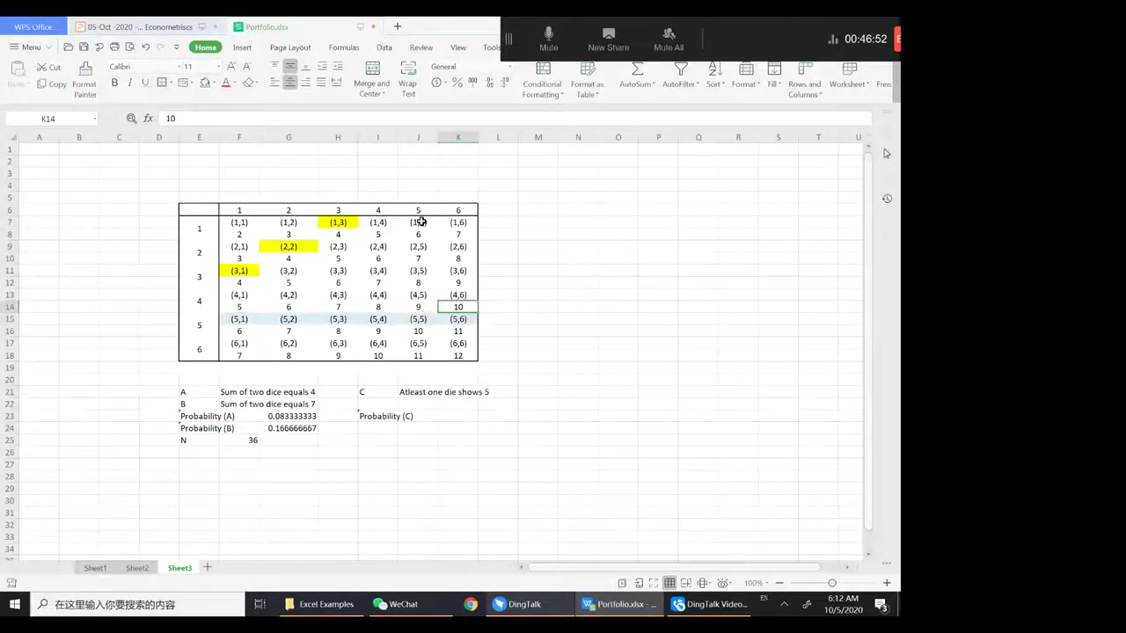
left_click(417, 223)
key("shift+Down")
key("shift+Down")
key("shift+Down")
key("shift+Down")
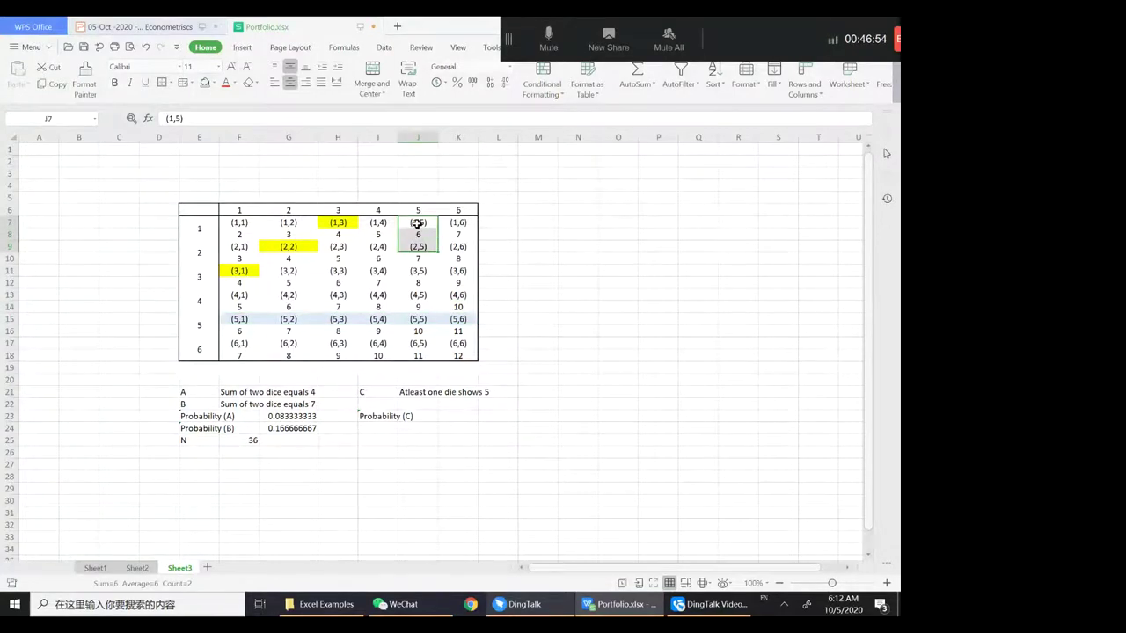
key("shift+Down")
key("shift+Down")
key("shift+Down")
key("shift+Down")
key("shift+Down")
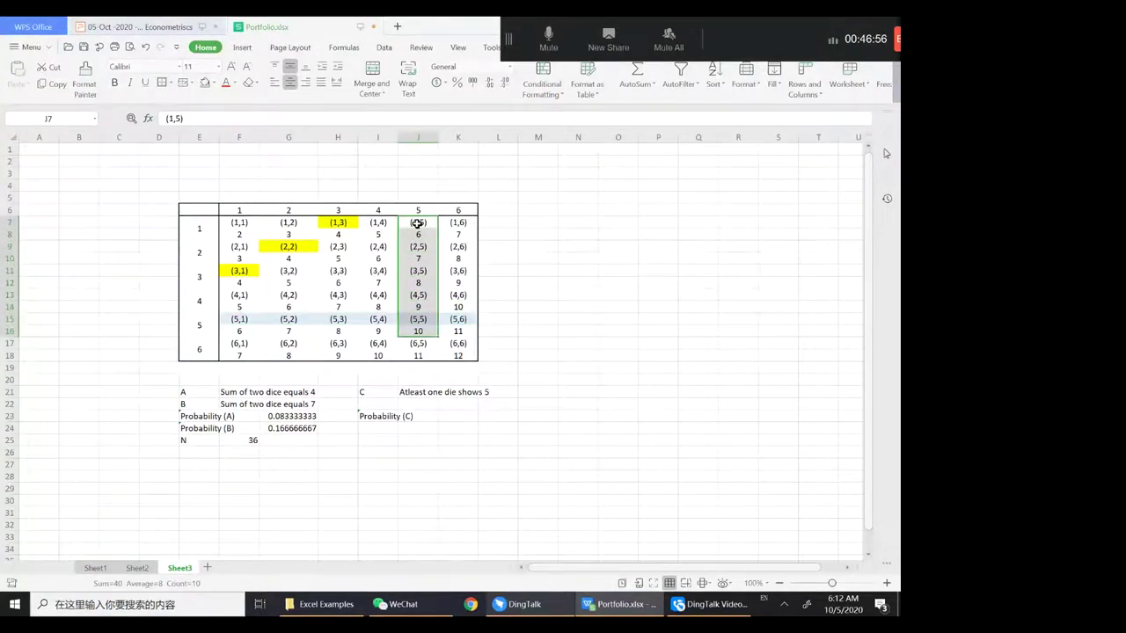
key("shift+Down")
Fill the remaining outcome pairs in the 5 column, cells J7, J9, J11, J13 and J17, with the same light blue.
left_click(417, 224)
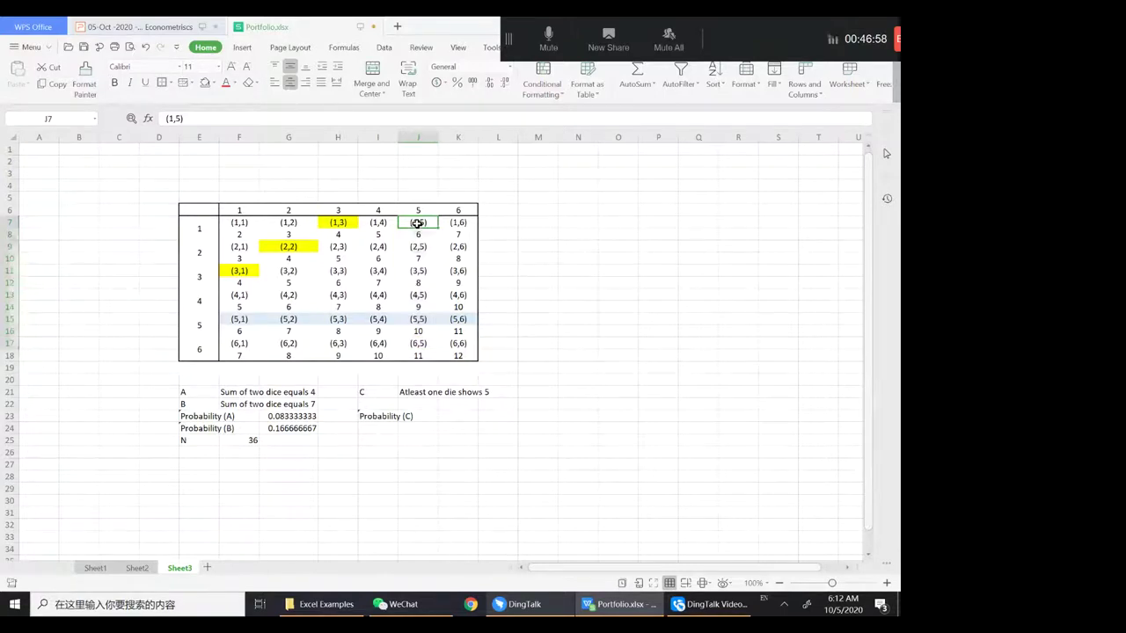
left_click_drag(417, 223, 417, 246)
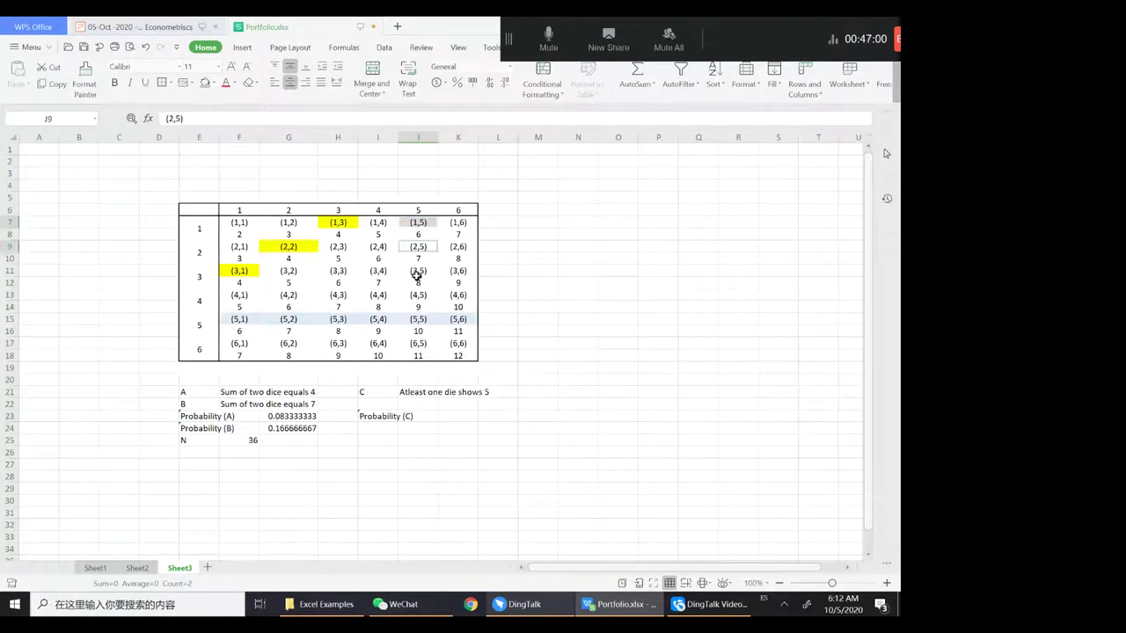
left_click(417, 272, "ctrl")
left_click(415, 297, "ctrl")
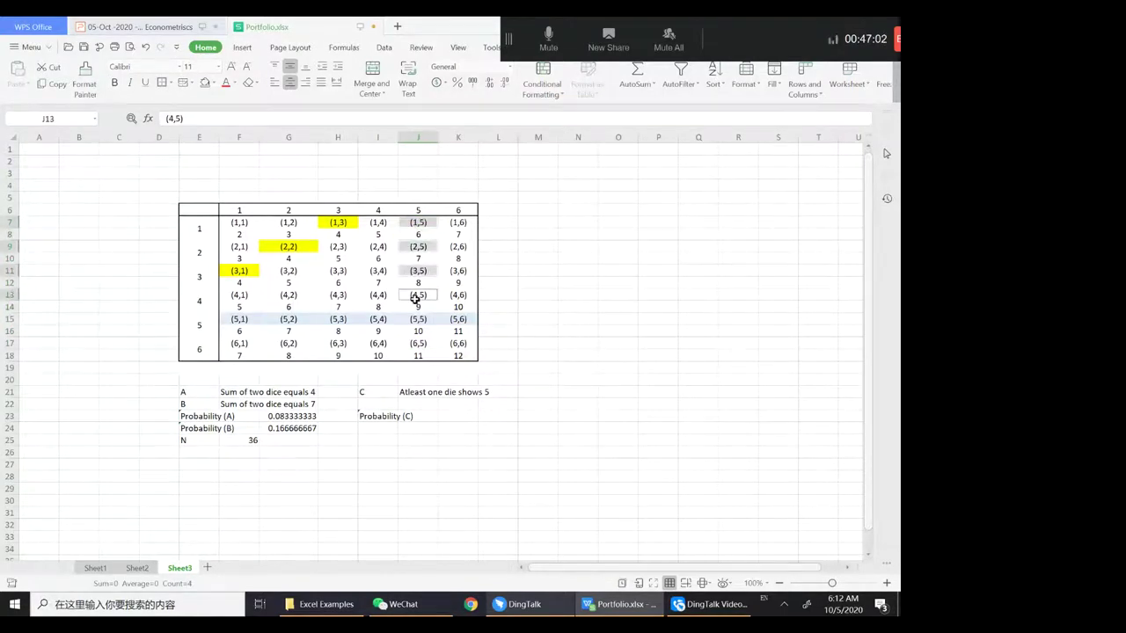
left_click(418, 344, "ctrl")
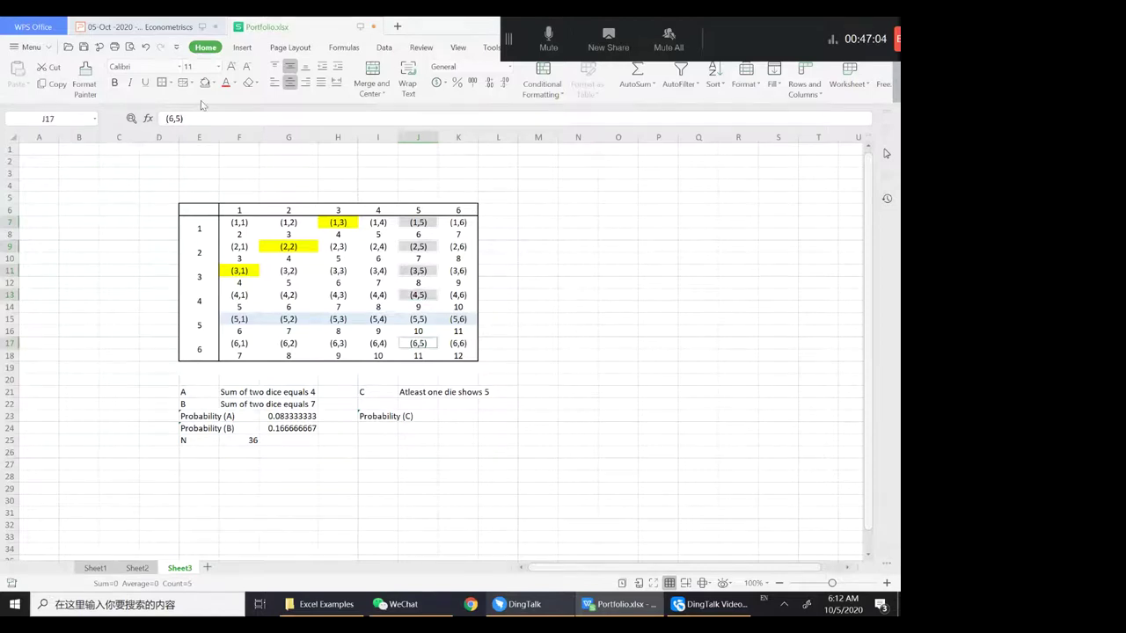
left_click(243, 330)
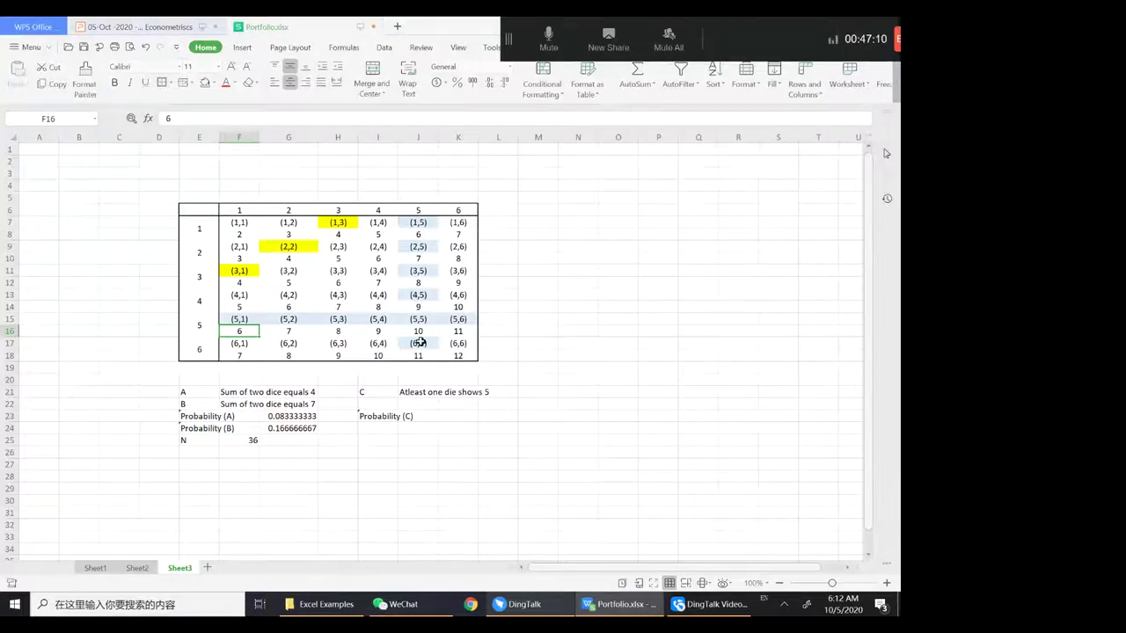
Enter the formula =11/36 in K23 for event C's probability.
left_click(449, 413)
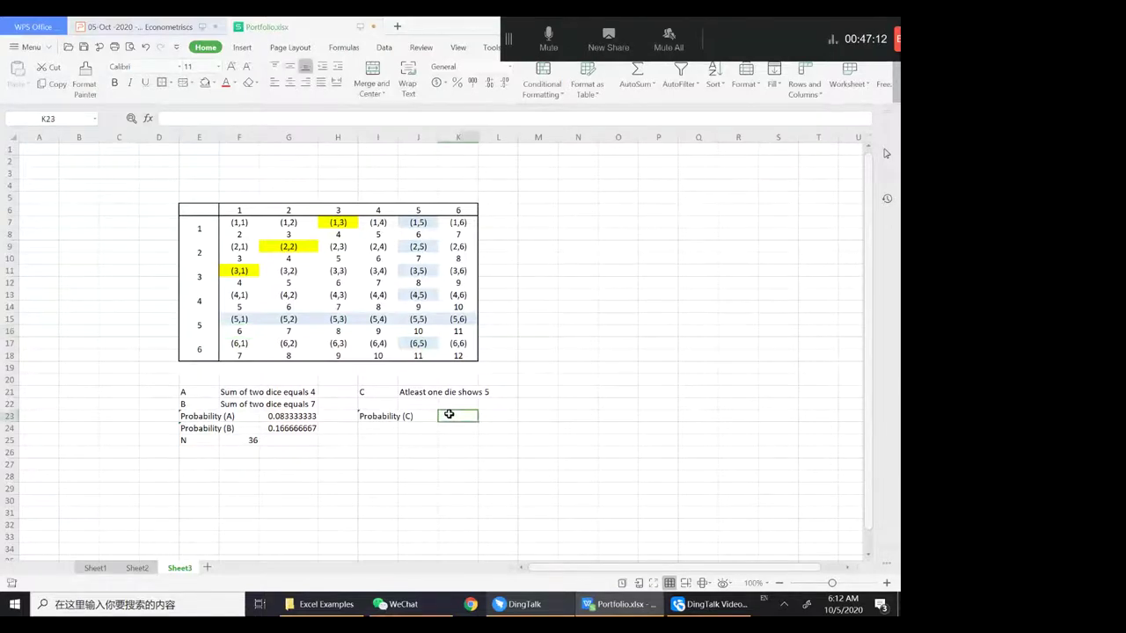
type("=11")
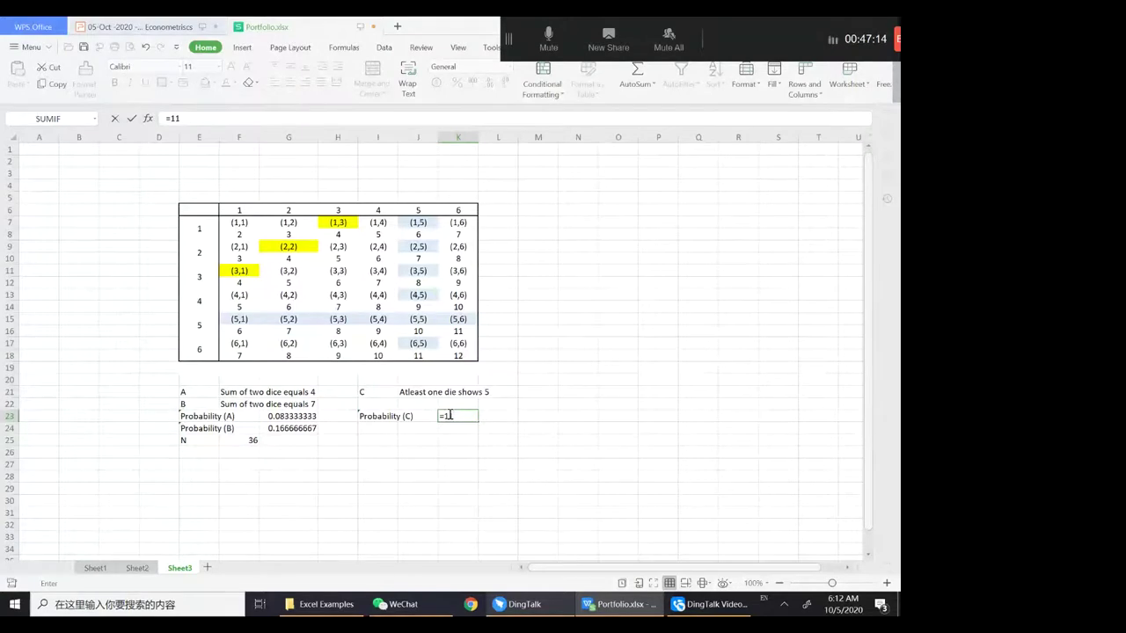
type("/36")
key("Return")
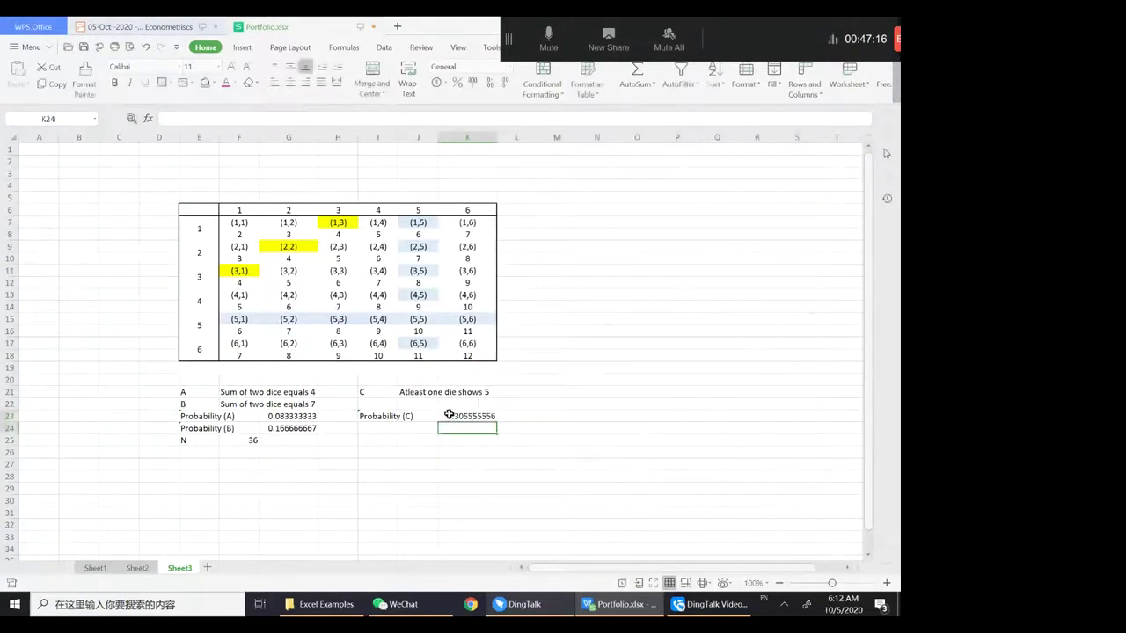
left_click(492, 418)
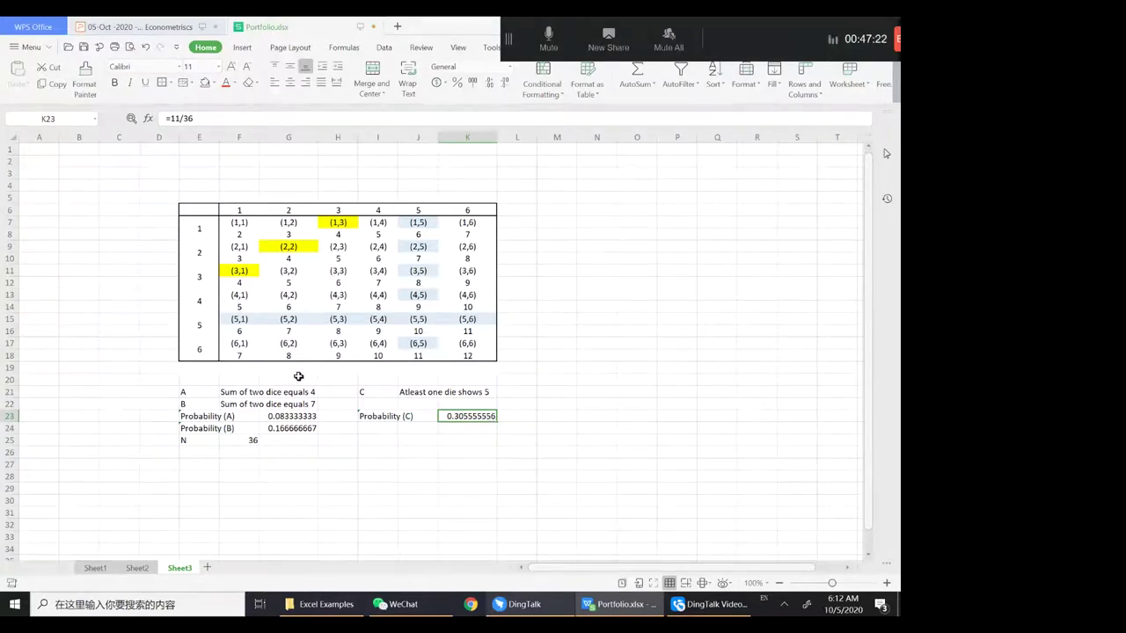
Add the note "Symmetric" in N8 beside the outcome table.
left_click(239, 225)
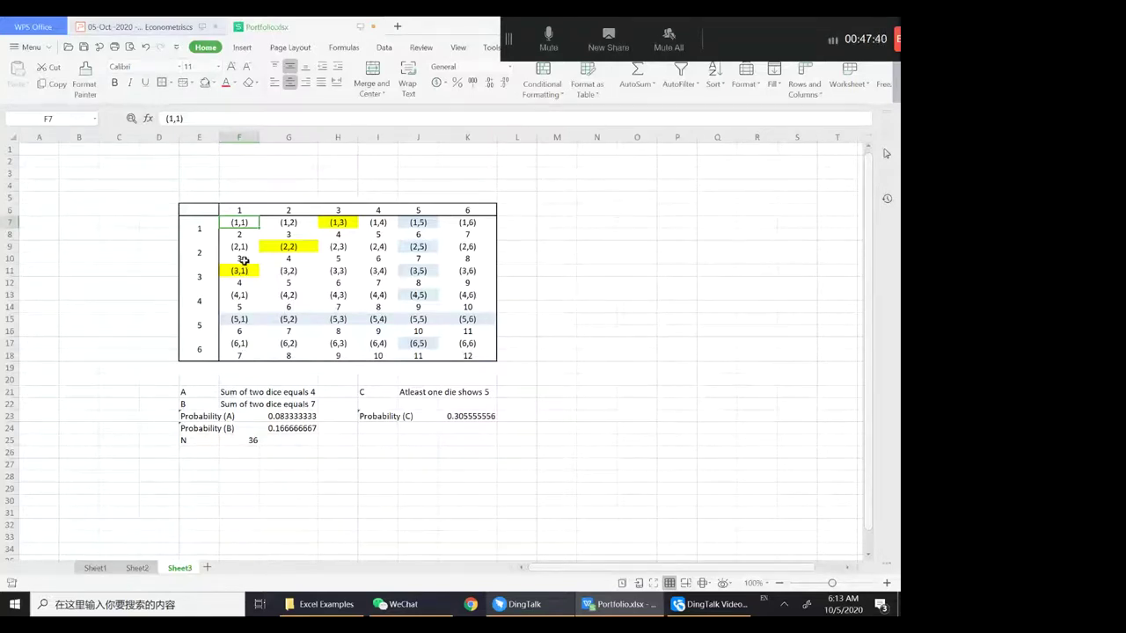
left_click(611, 234)
type("Su")
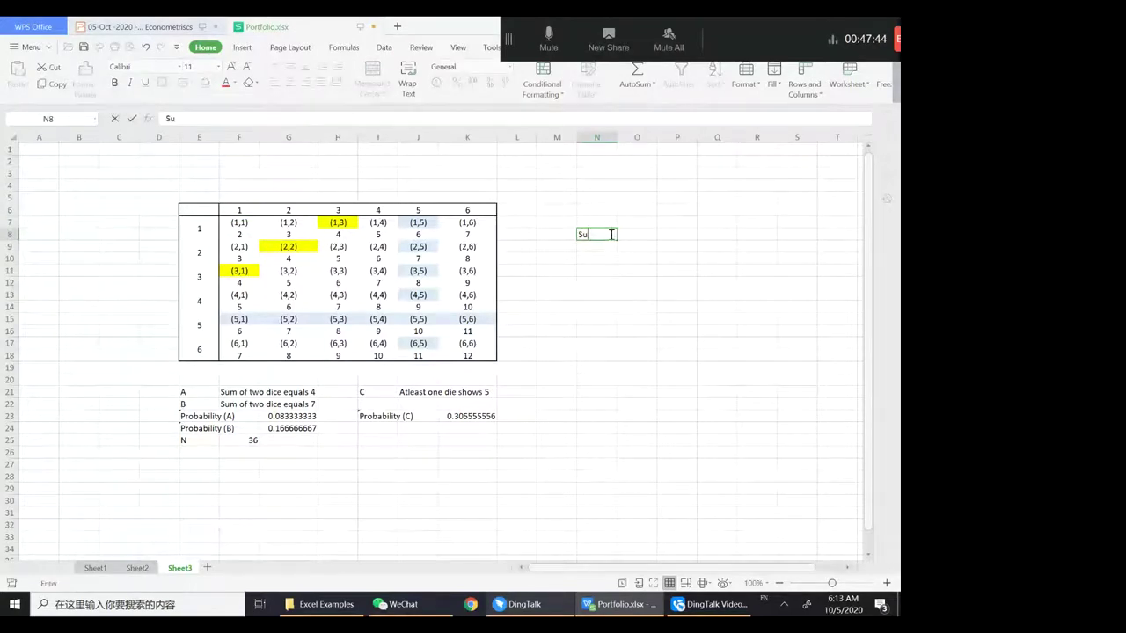
type("mmetric")
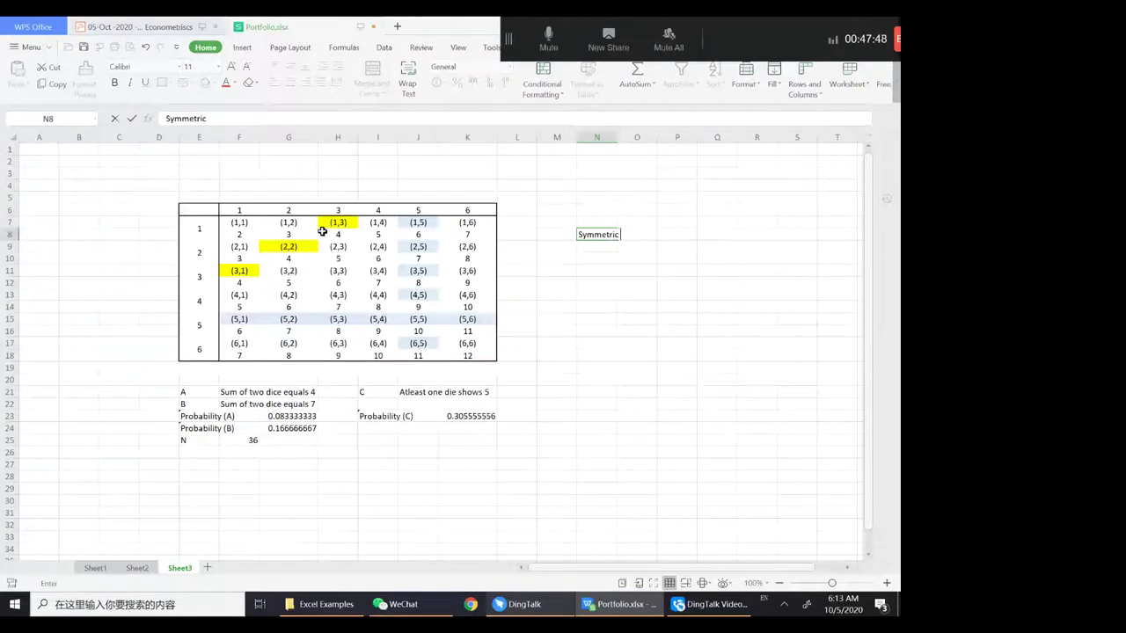
left_click(237, 225)
Examine the outcome pairs and sums on both sides of the table's diagonal for symmetry.
left_click_drag(238, 225, 296, 260)
left_click(249, 233)
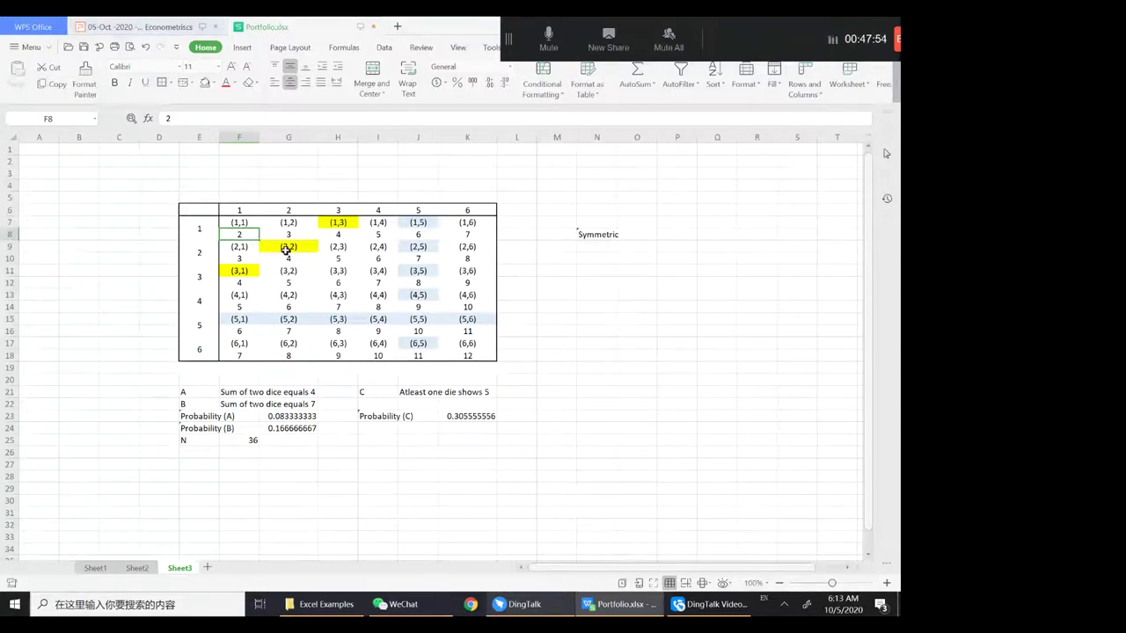
left_click(286, 235)
left_click(243, 262)
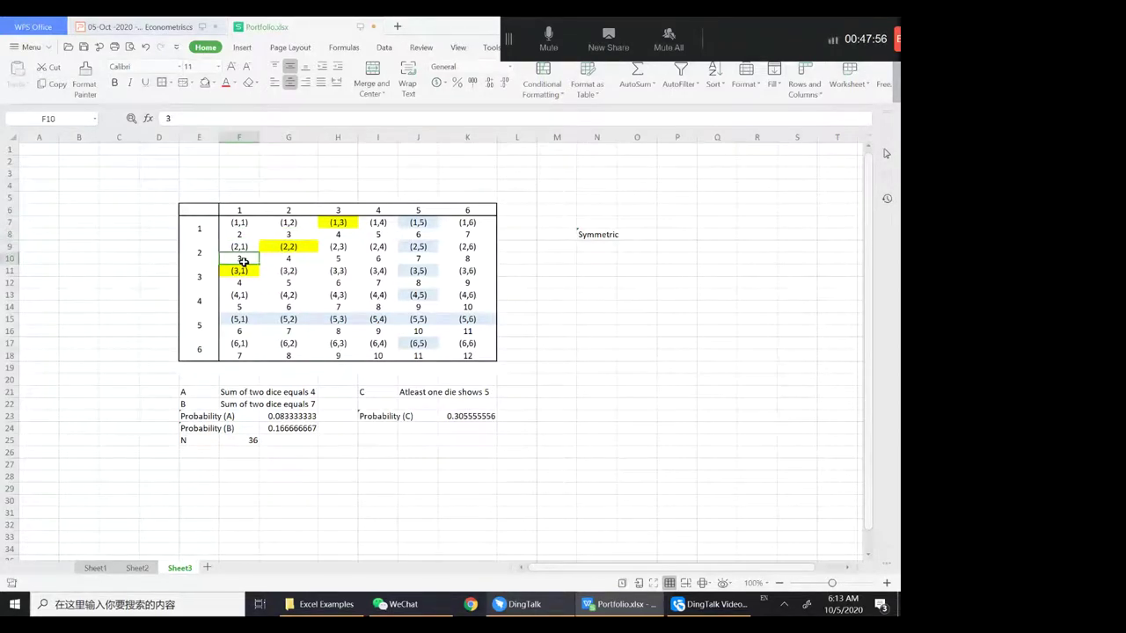
left_click(277, 269)
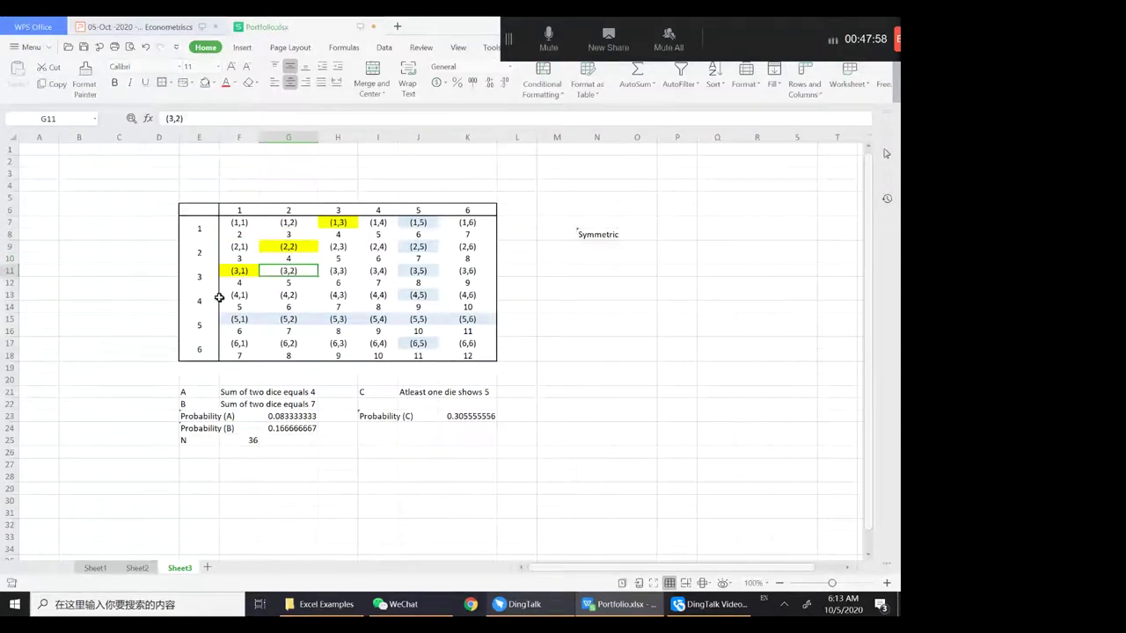